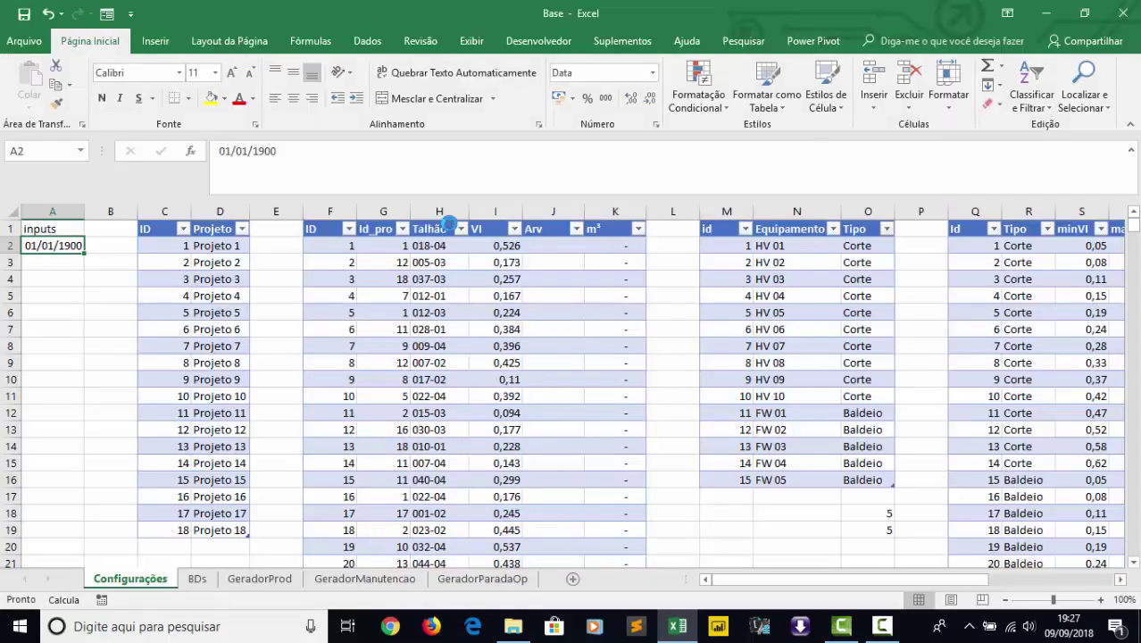
Review the city and product lists and the first generated row of the sales table in the Gerador de Dados workbook.
scroll(404, 437, up, 5)
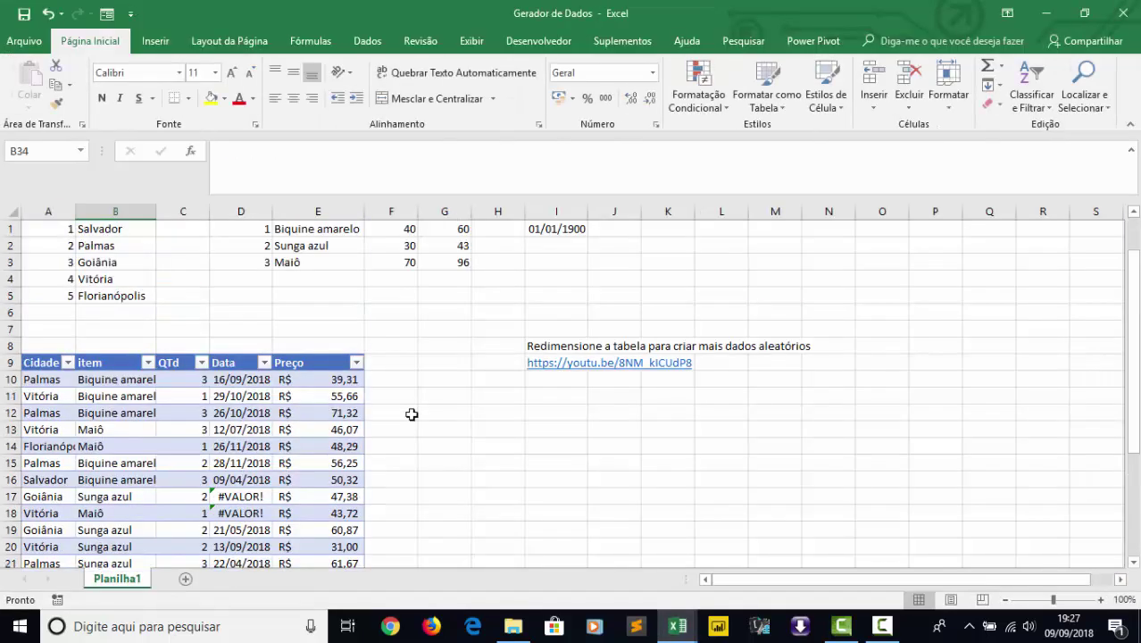
click(69, 225)
shift+click(117, 295)
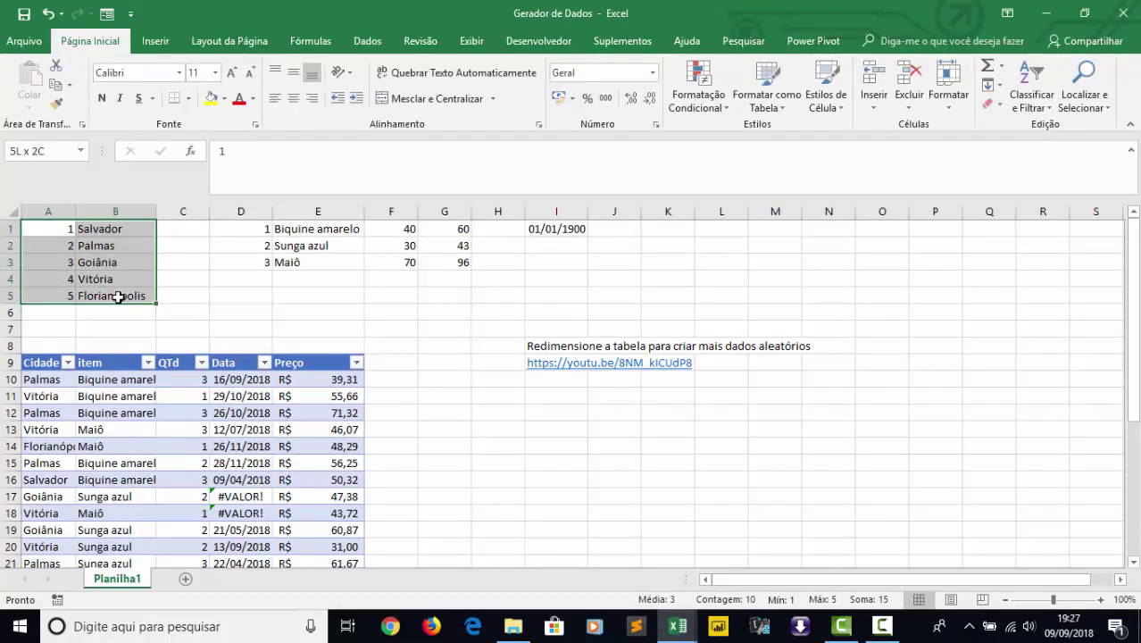
drag(267, 232, 338, 263)
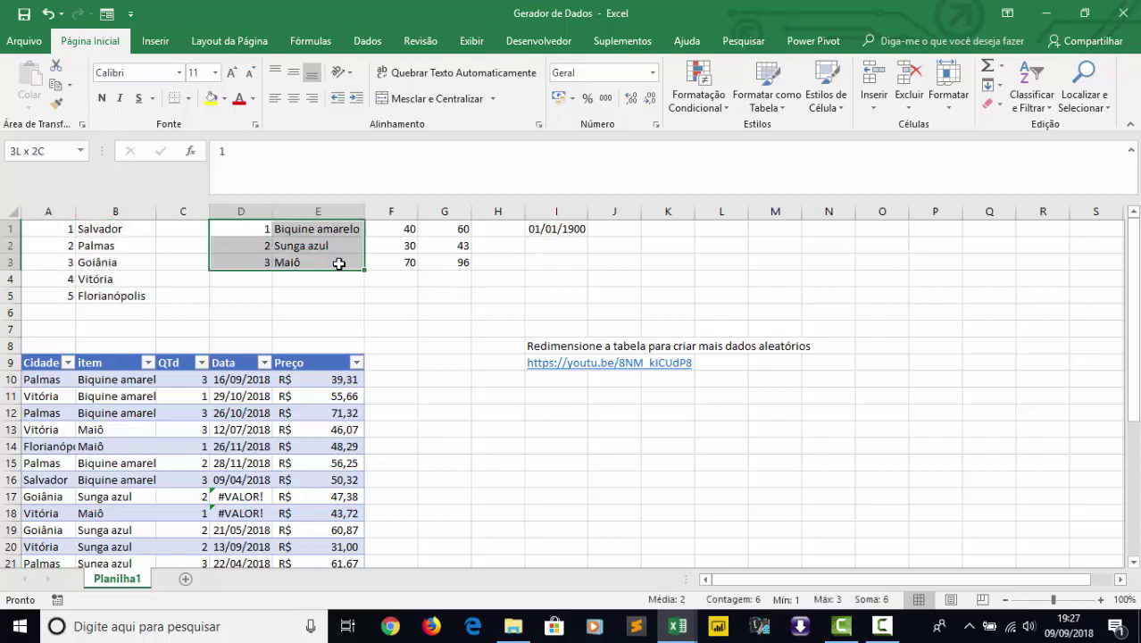
drag(49, 379, 314, 382)
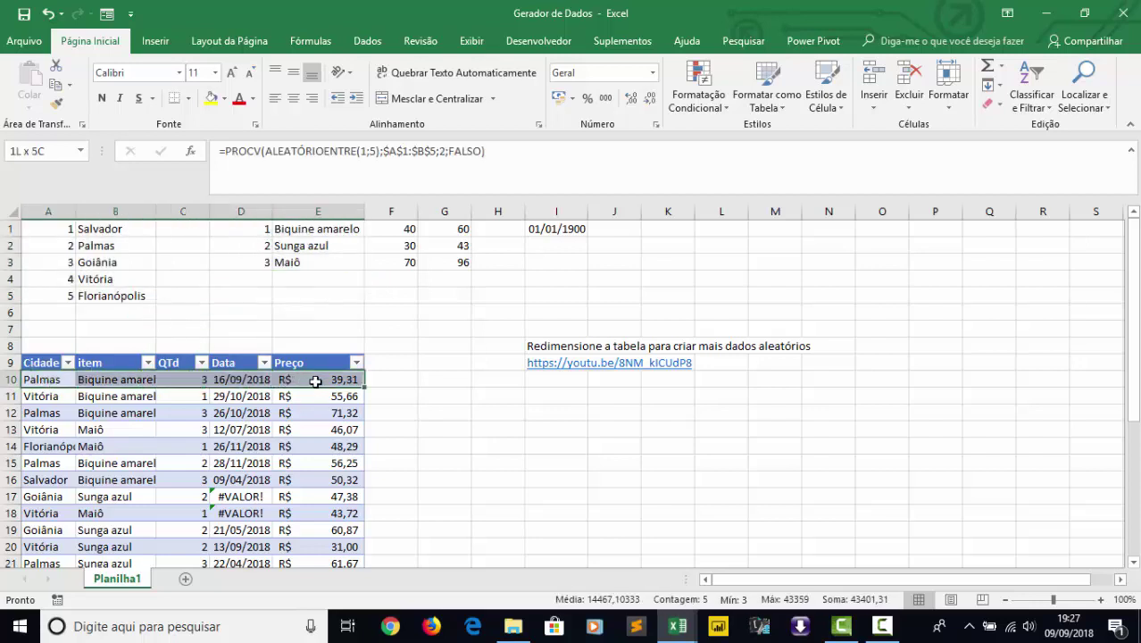
click(196, 429)
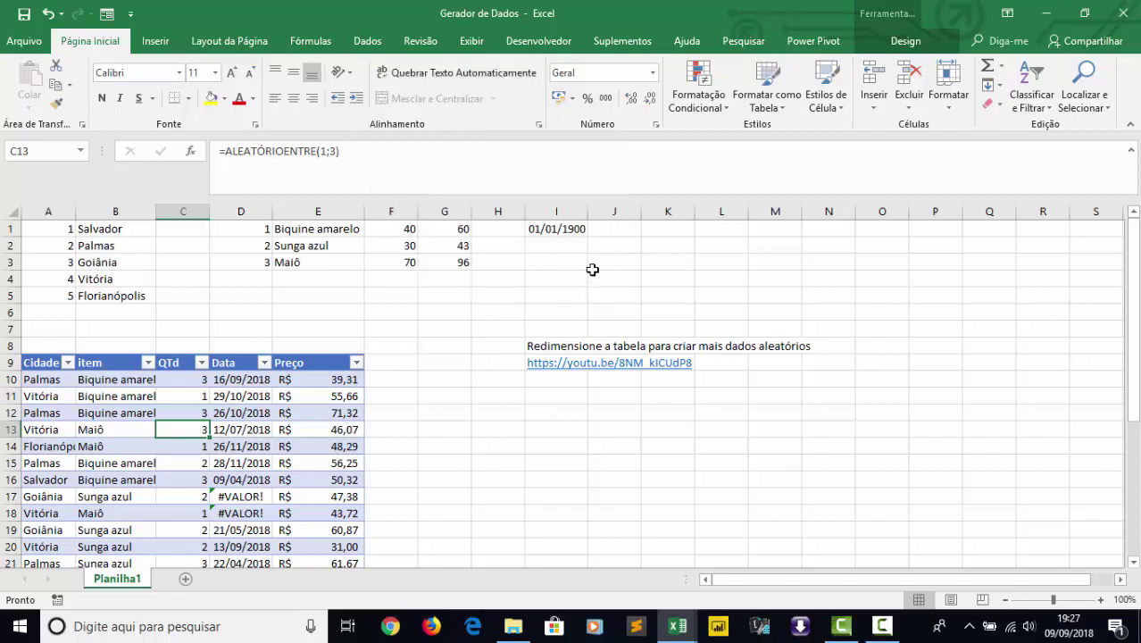
Switch to the Base workbook and review the project table with its ID and Projeto columns on the Configurações sheet.
key(ctrl+Tab)
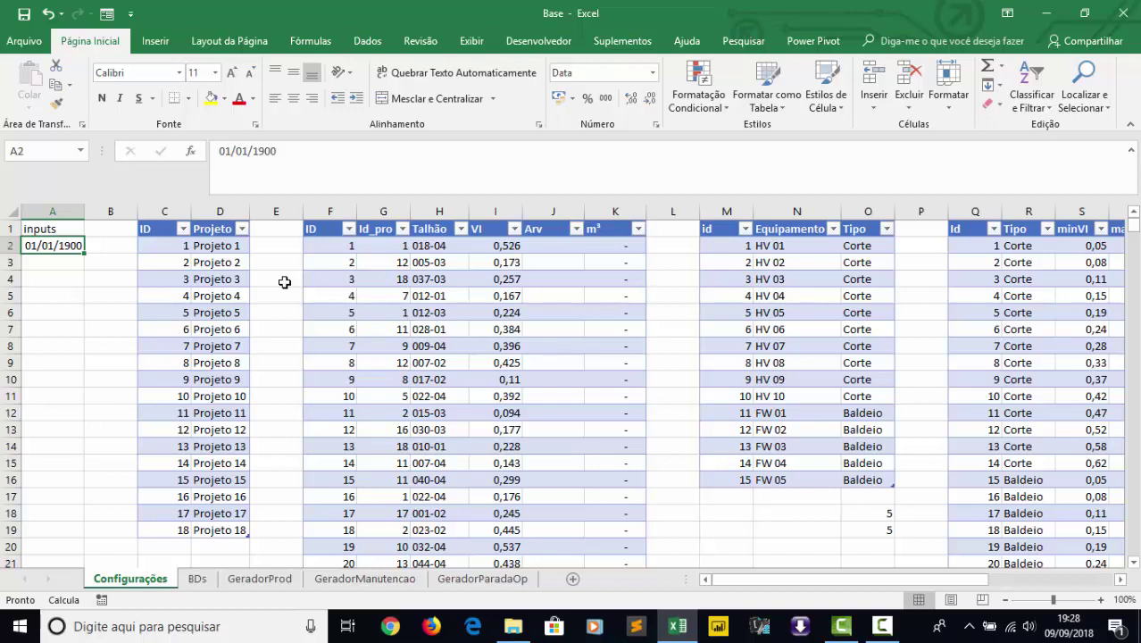
click(218, 250)
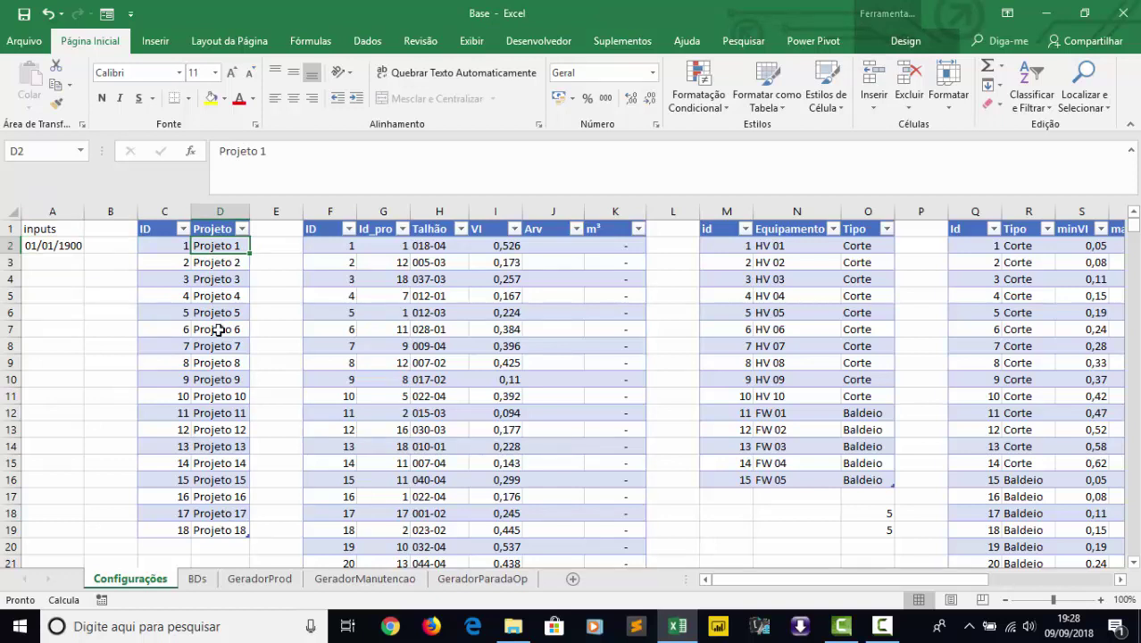
drag(39, 380, 103, 428)
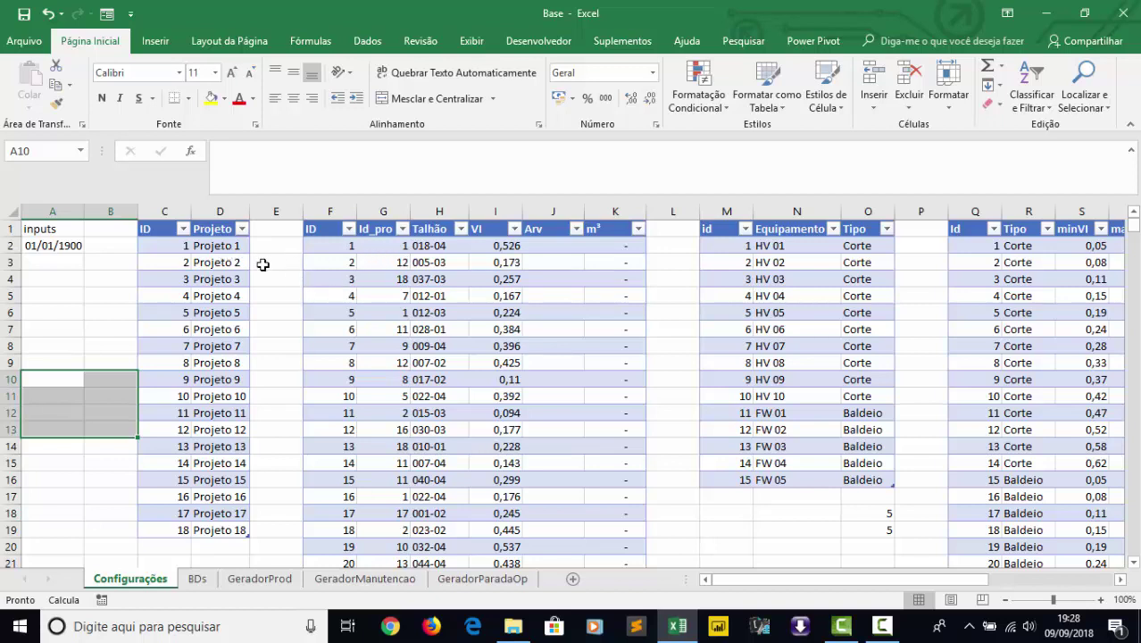
drag(174, 247, 221, 530)
Check the random-value formulas in the Id_pro, Talhão and VI columns of the stand table.
click(429, 259)
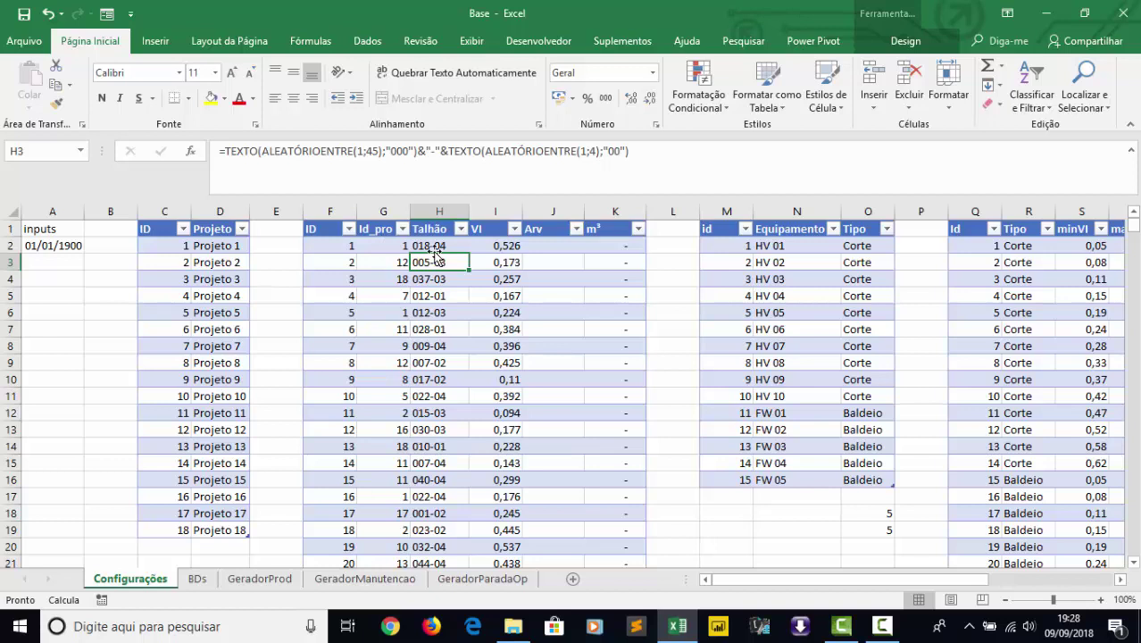
click(376, 232)
click(377, 246)
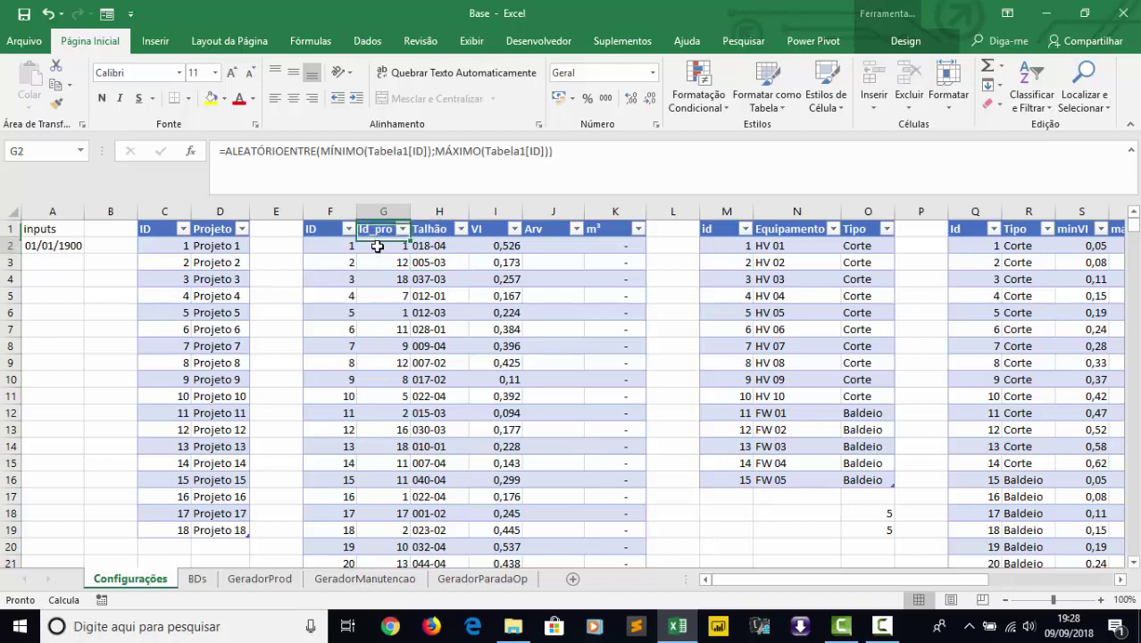
click(428, 247)
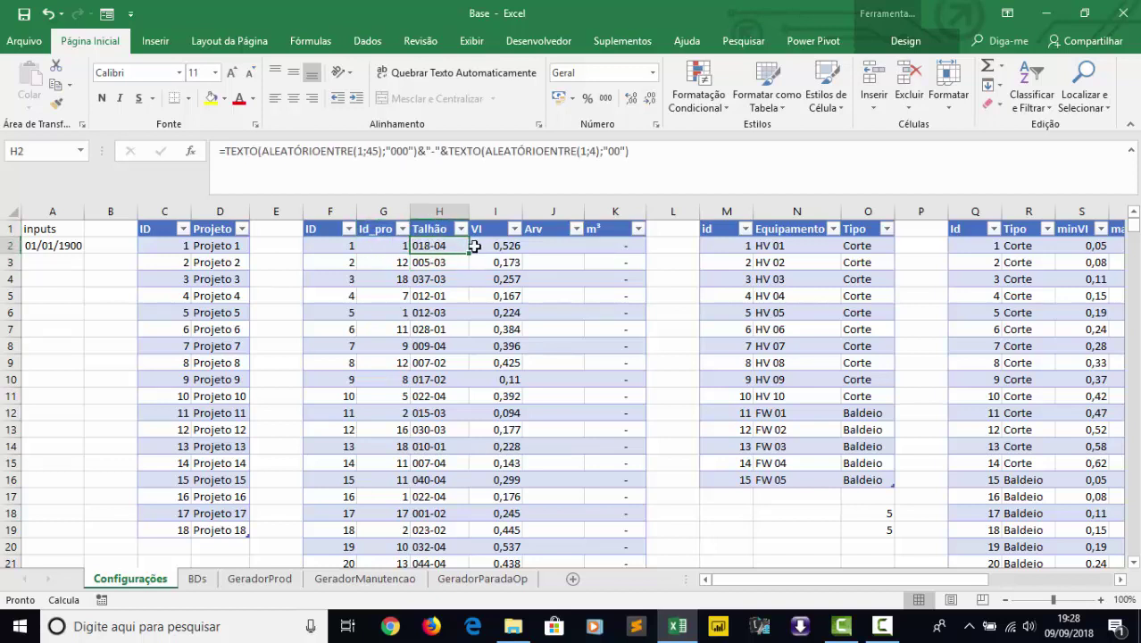
click(500, 247)
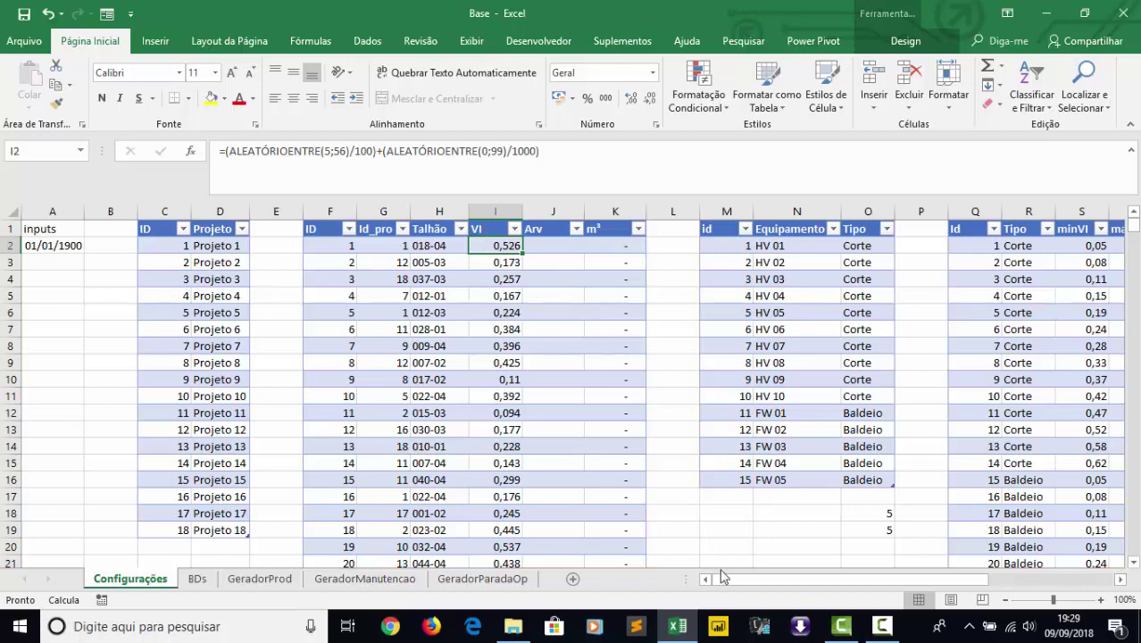
Examine the equipment table's id, Equipamento and Tipo columns, covering both the HV and the FW machines.
drag(722, 574, 785, 579)
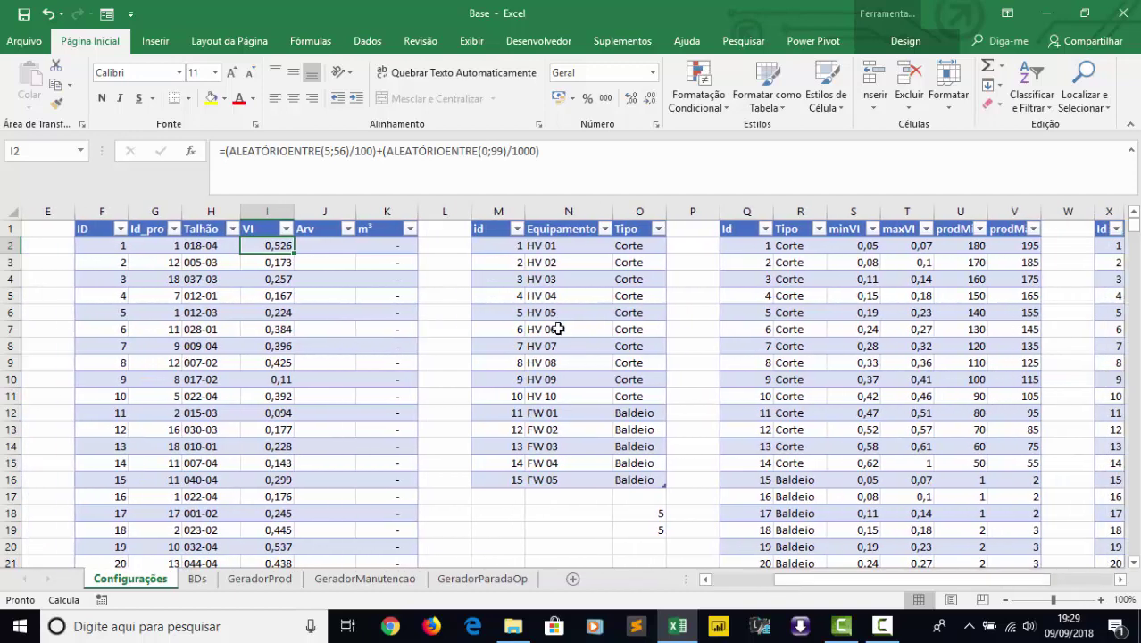
click(504, 295)
key(Right)
key(Right)
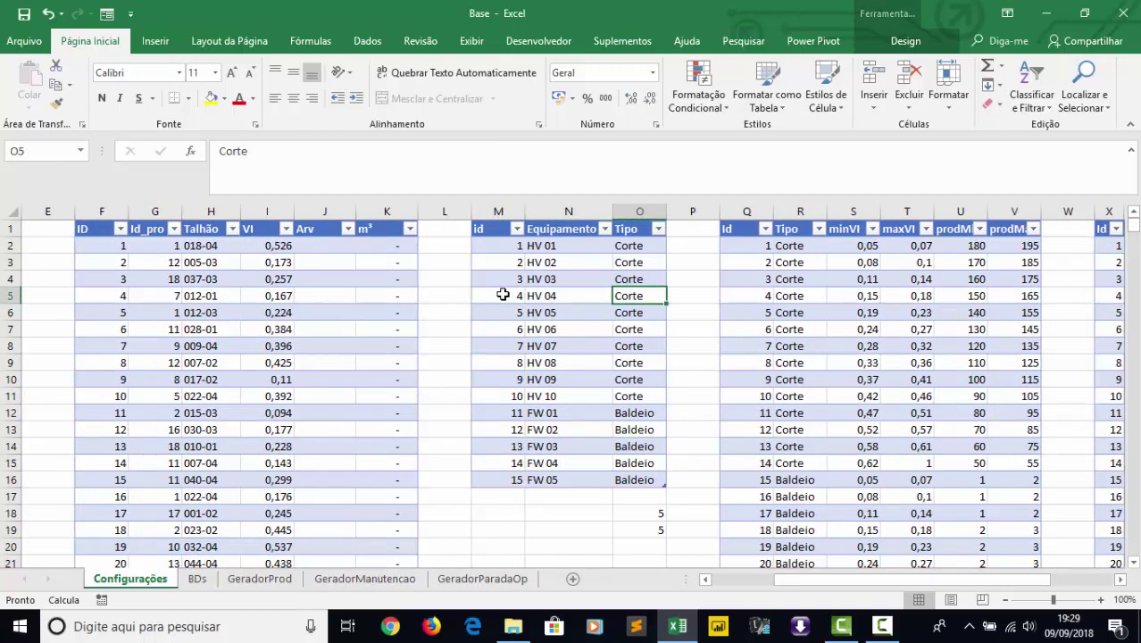
key(Left)
key(Left)
key(Right)
key(Right)
key(Down)
key(Left)
key(Left)
key(Right)
key(Up)
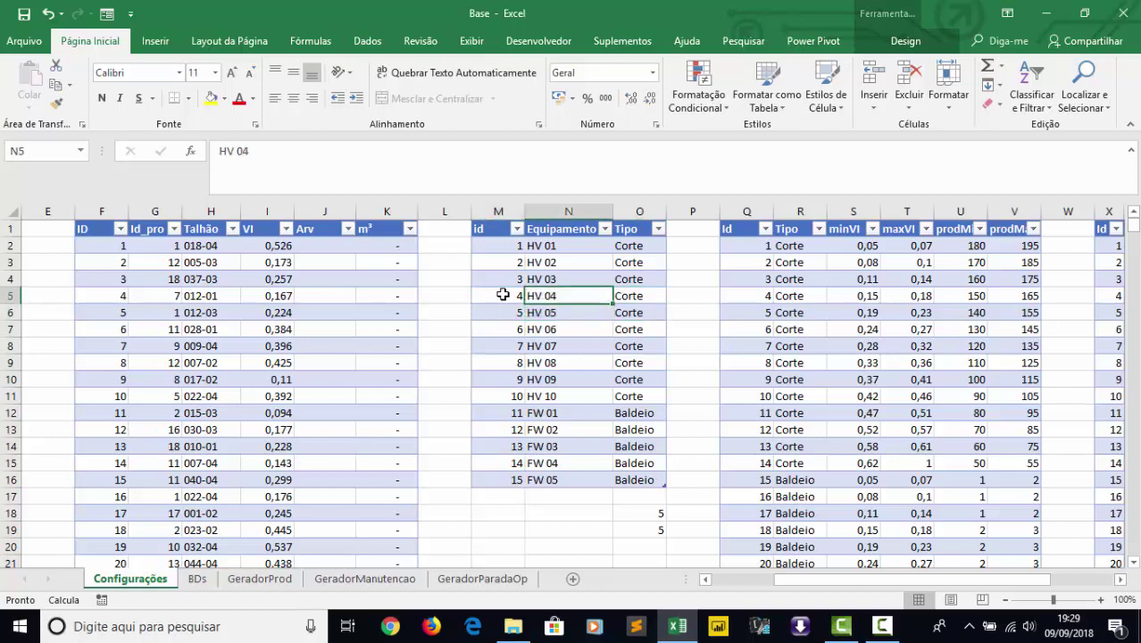
key(Down)
key(Down)
key(Down)
key(Down)
key(Down)
key(Down)
key(Down)
key(Down)
key(Down)
key(Down)
key(Up)
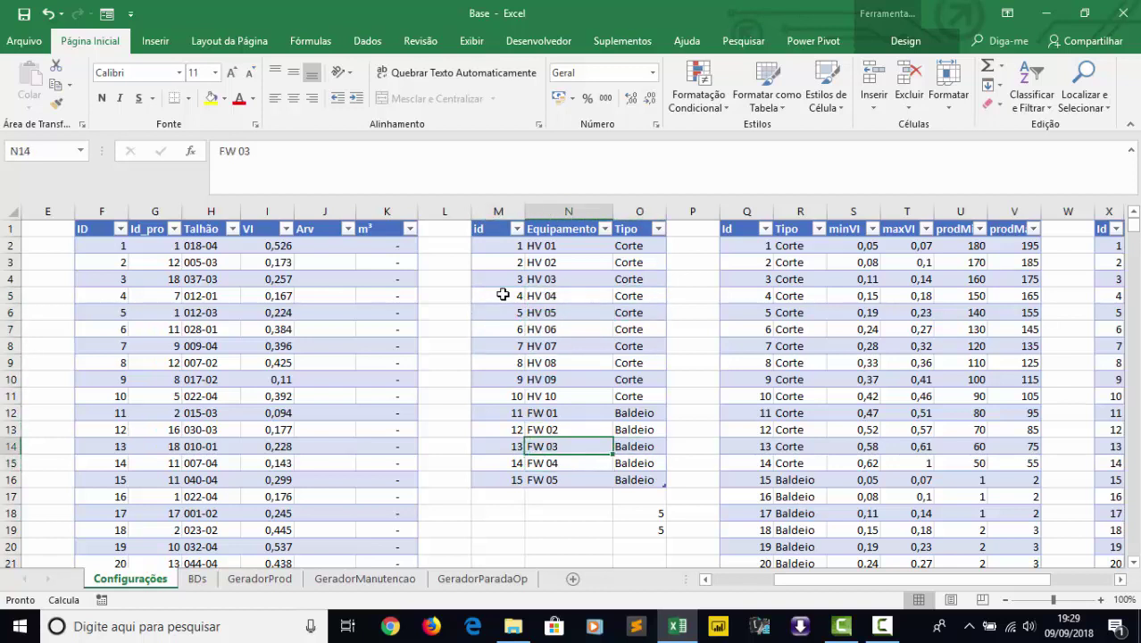
Examine the Id and Tipo columns of the productivity table across its Corte rows, ending on the first minVI value.
key(Right)
key(Right)
key(Right)
key(Right)
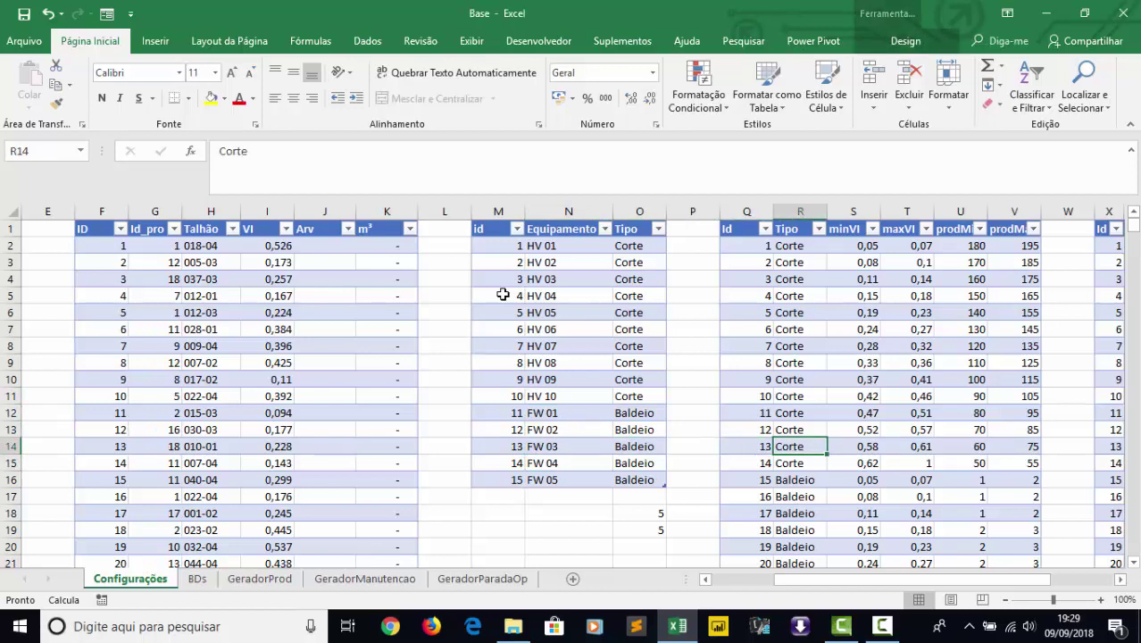
key(Right)
key(Left)
key(Left)
key(Right)
key(Down)
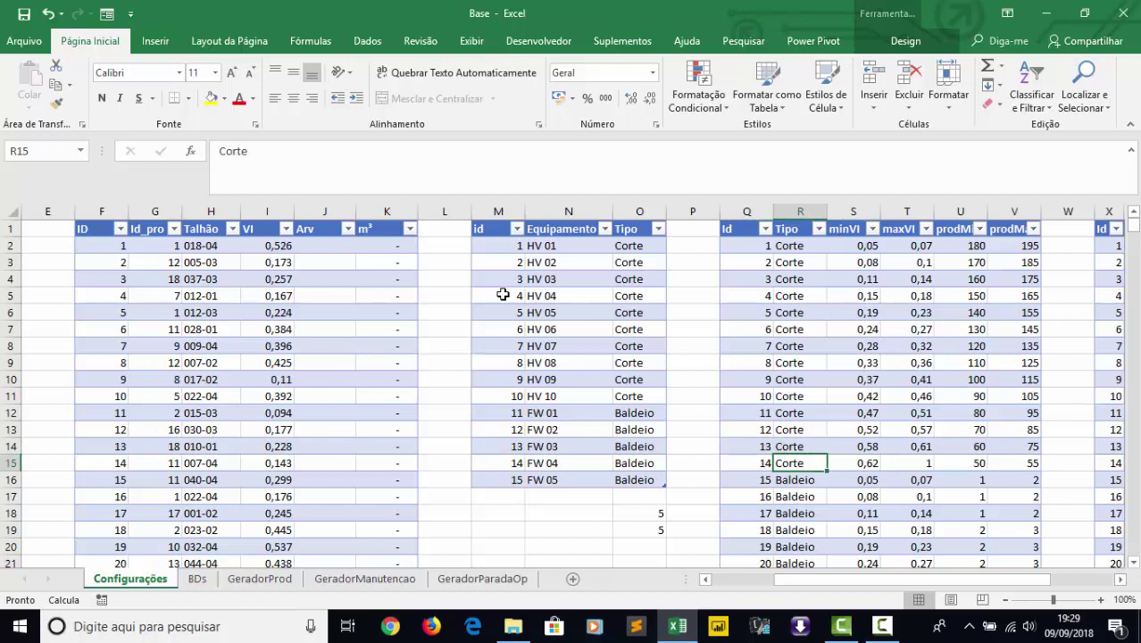
key(Up)
key(Up)
key(Up)
key(Up)
key(Up)
key(Up)
key(Up)
key(Up)
key(Up)
key(Up)
key(Up)
key(Up)
key(Up)
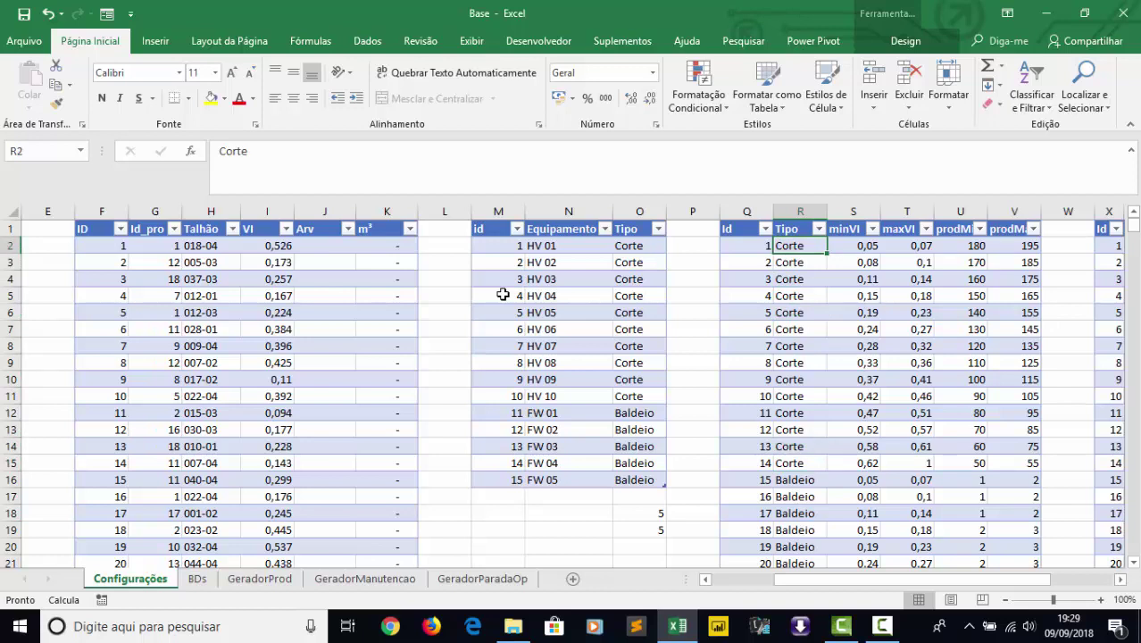
key(Left)
key(Right)
key(Right)
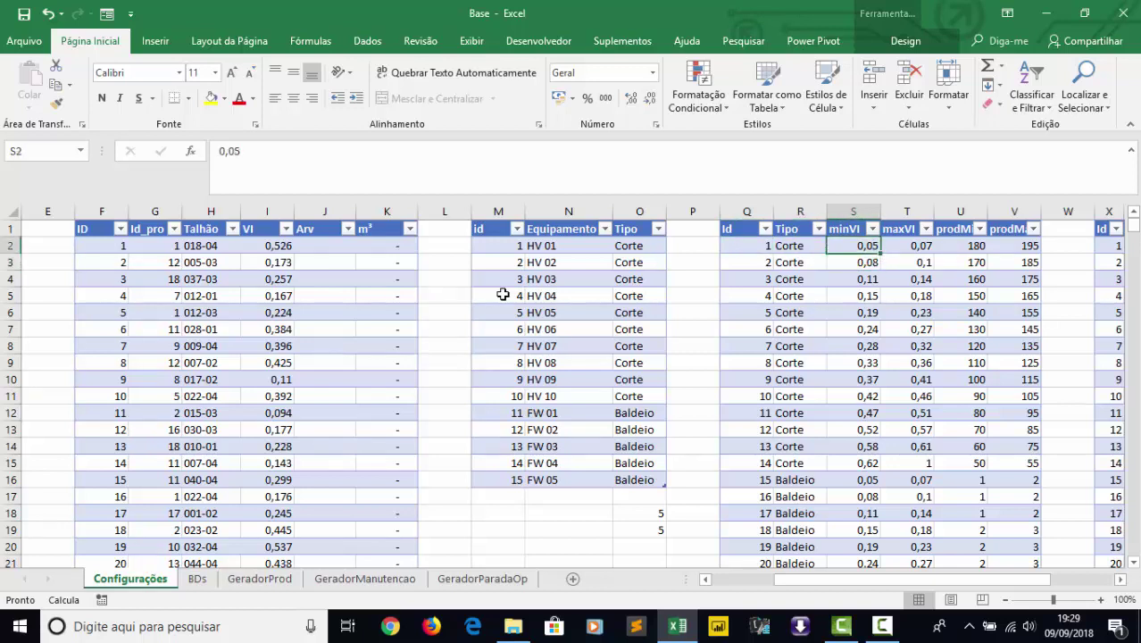
Look through the minVI values of the Corte rows in the productivity table and return to the first row.
key(Down)
key(Down)
key(Down)
key(Down)
key(Down)
key(Down)
key(Down)
key(Down)
key(Down)
key(Down)
key(Down)
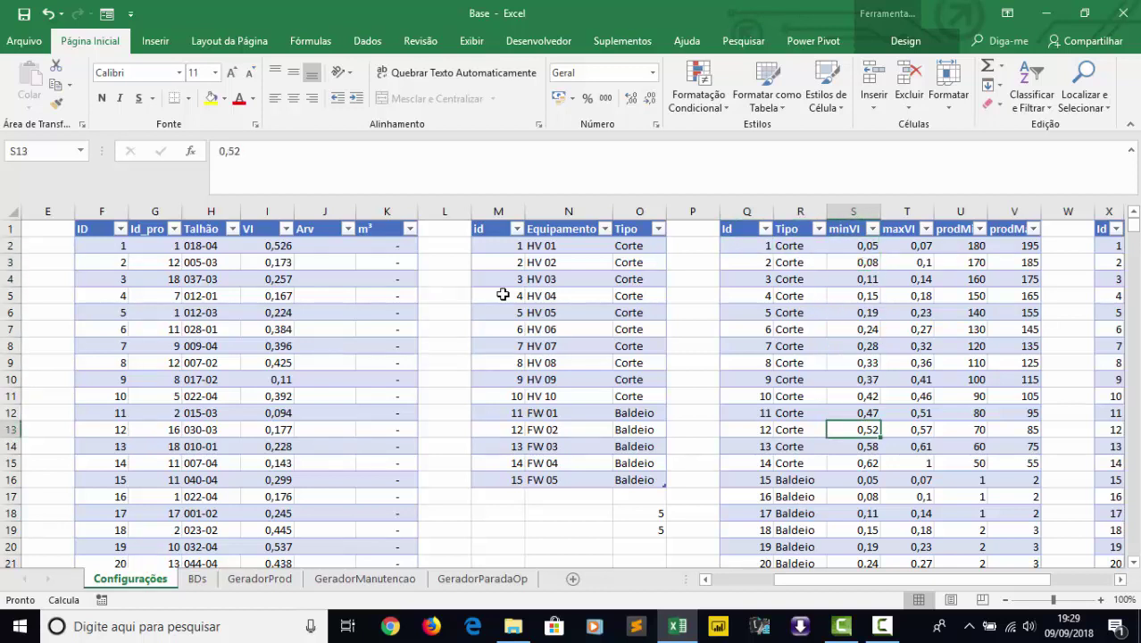
key(Up)
key(Up)
key(Up)
key(Up)
key(Up)
key(Up)
key(Up)
key(Up)
key(Up)
key(Up)
key(Up)
key(Up)
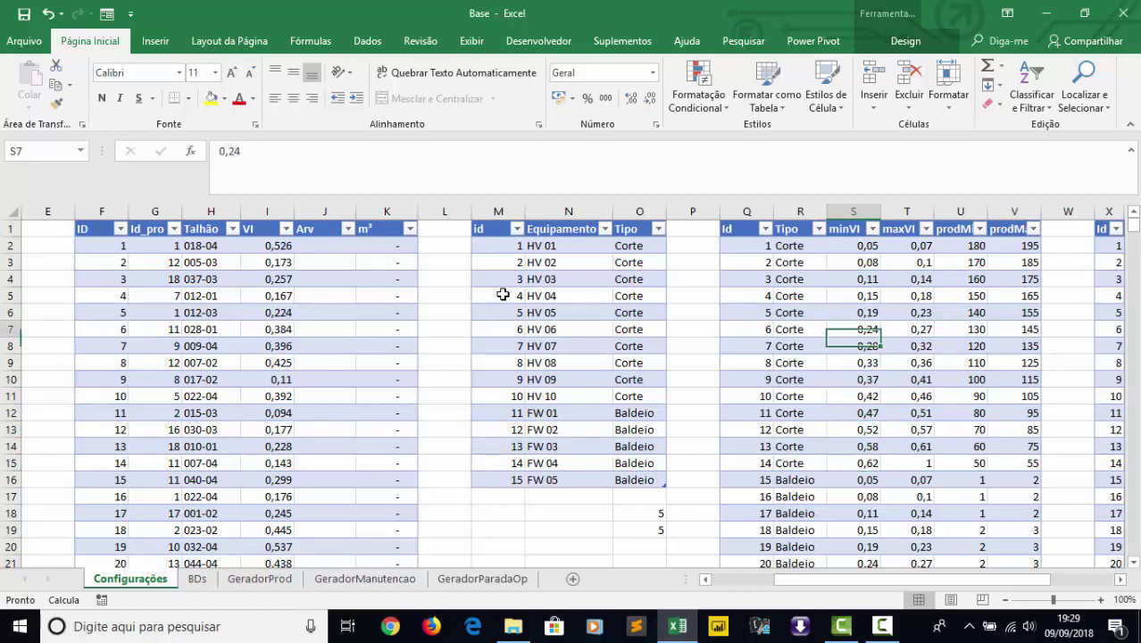
key(Down)
key(Left)
key(Right)
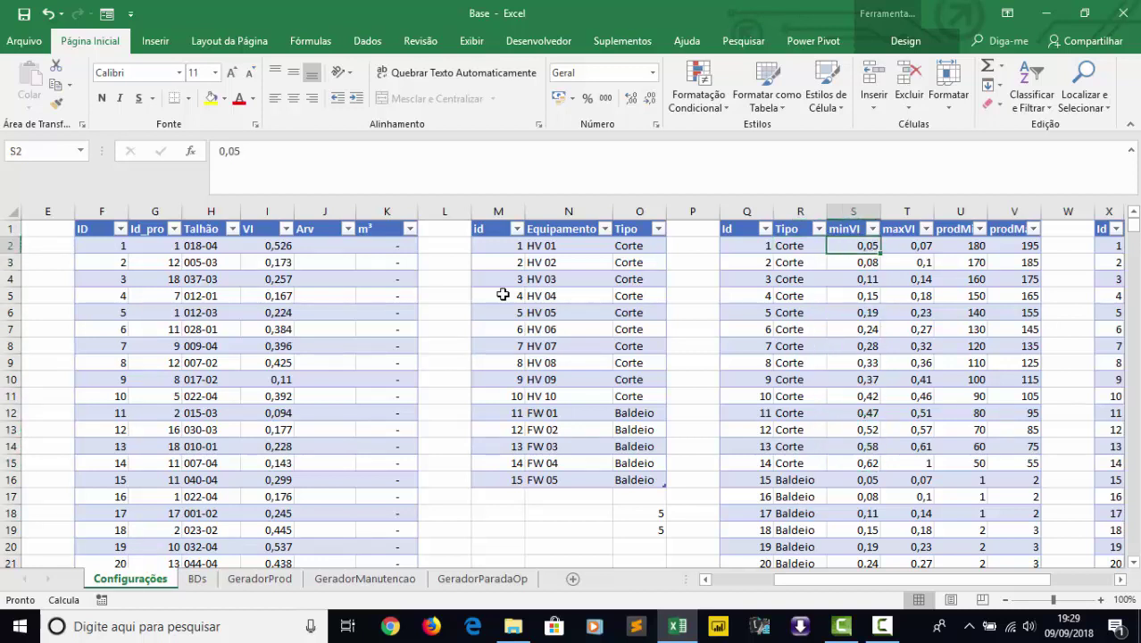
Compare the maxVI, minimum and maximum productivity values in the productivity table's first Corte row.
key(Right)
key(Right)
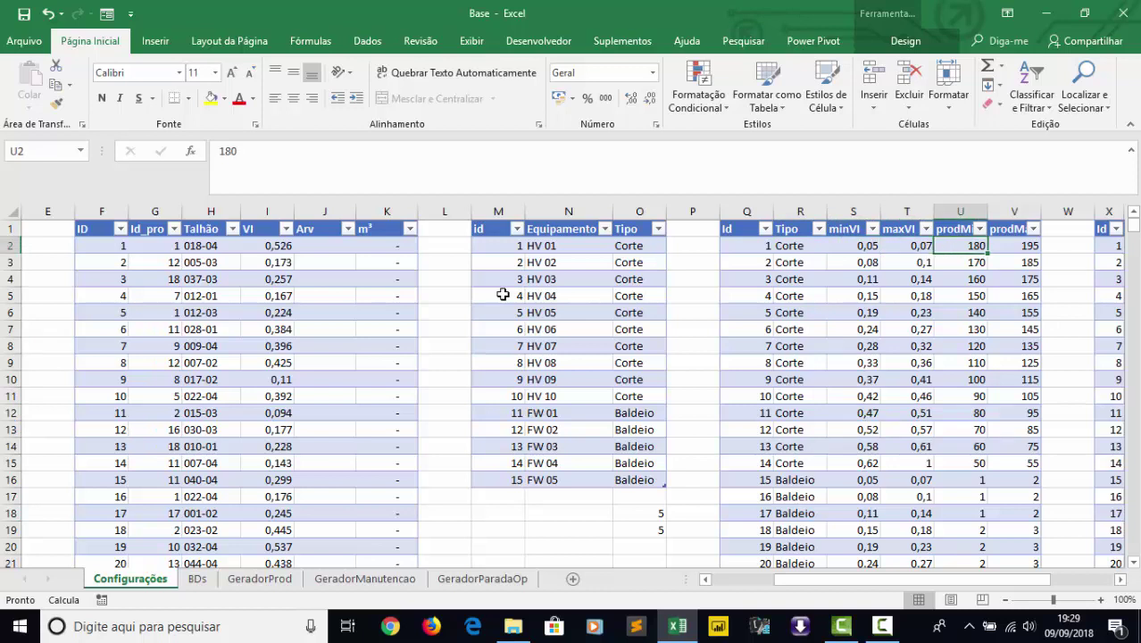
key(Right)
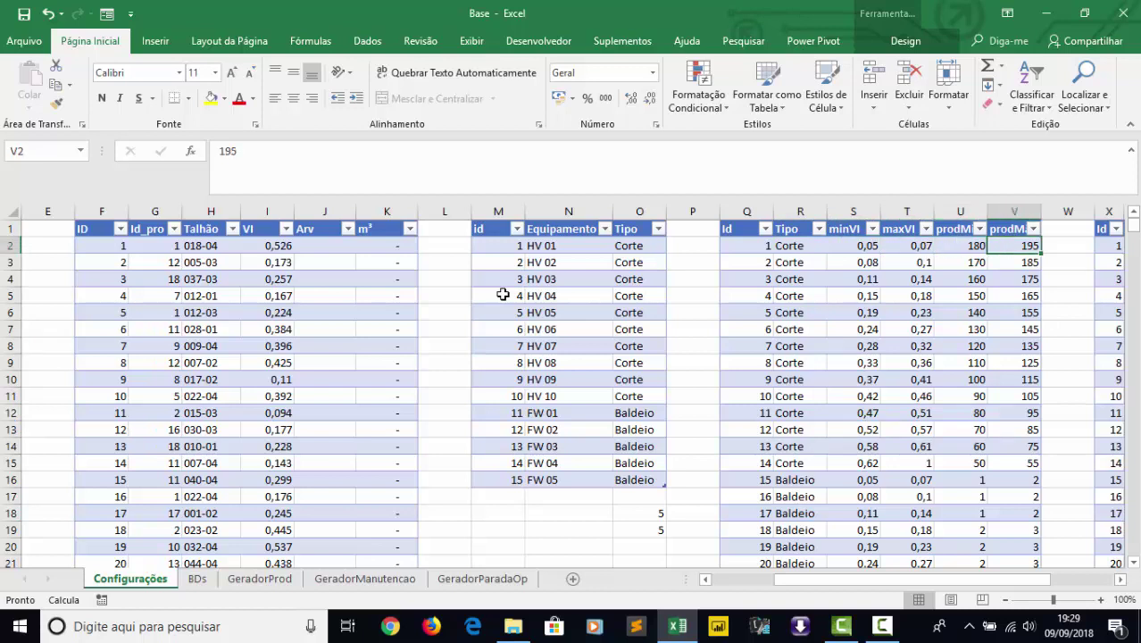
key(Left)
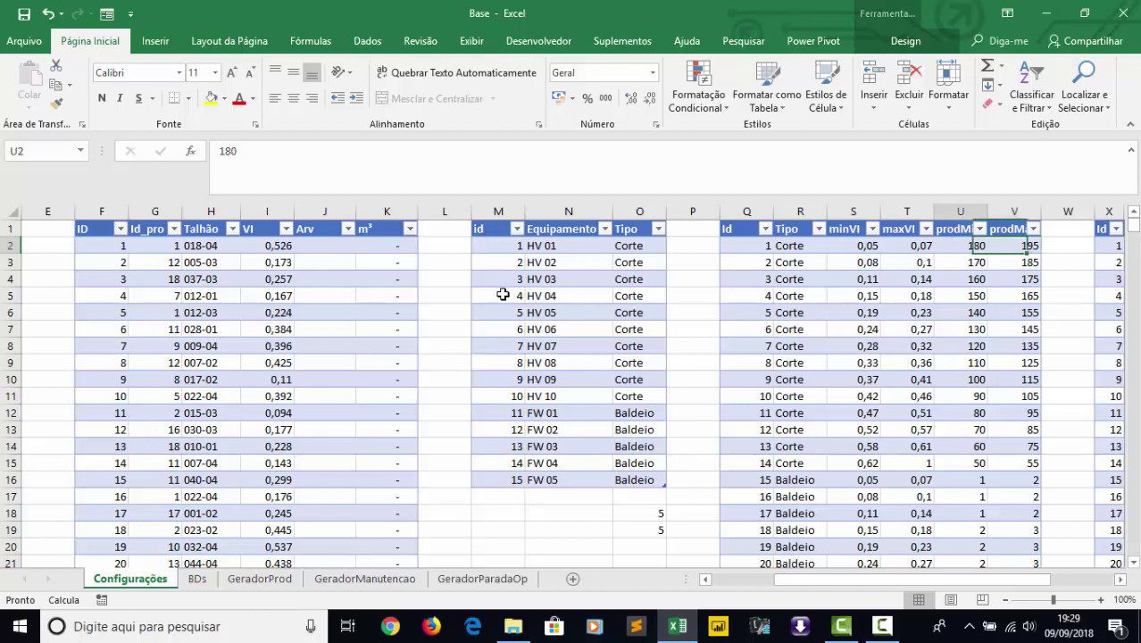
key(Left)
Look down the maxVI column and inspect the VI range and productivity limits of the last Corte row.
key(Down)
key(Down)
key(Down)
key(Down)
key(Down)
key(Down)
key(Down)
key(Down)
key(Down)
key(Down)
key(Down)
key(Down)
key(Down)
key(Down)
key(Down)
key(Down)
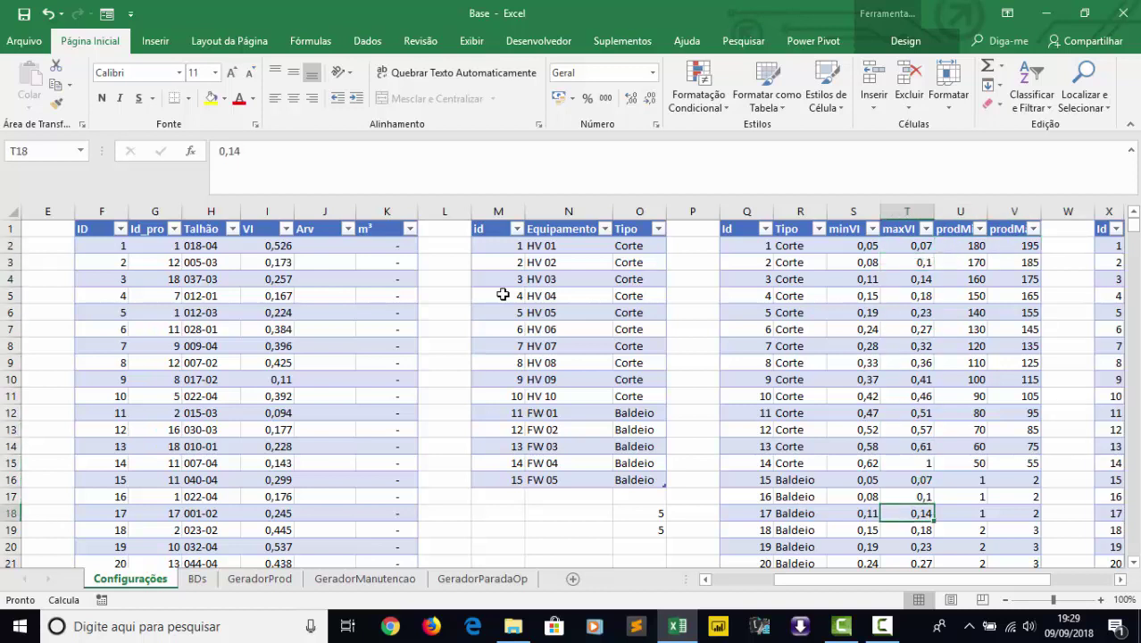
key(Up)
key(Up)
key(Up)
key(Left)
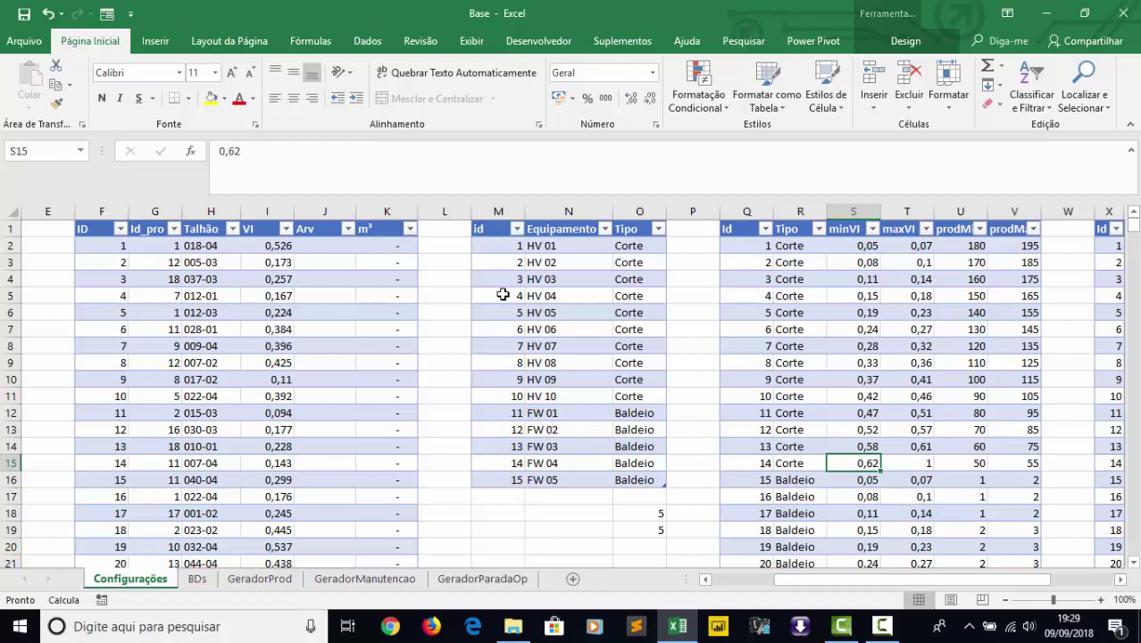
key(Right)
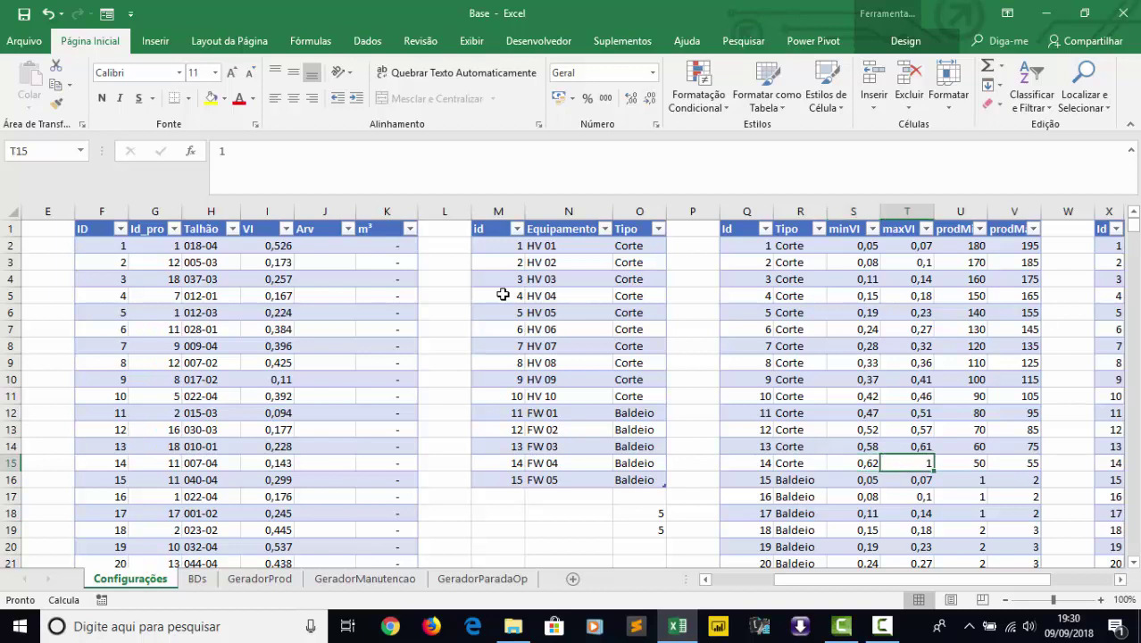
key(Left)
key(Right)
key(Right)
key(Right)
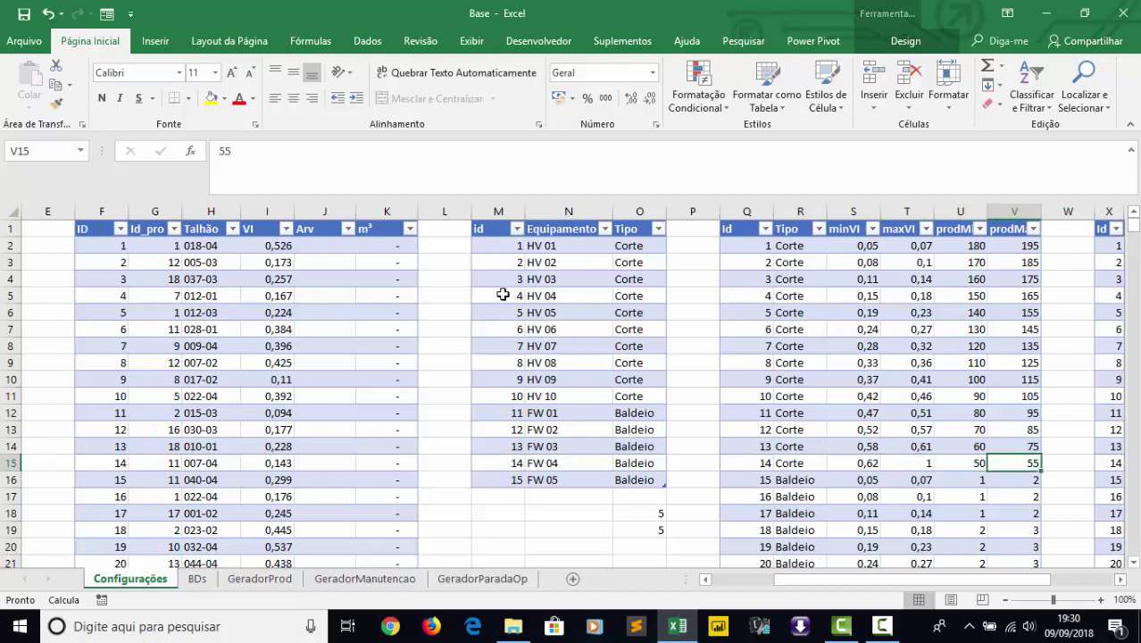
Examine the Baldeio rows of the productivity table, checking their type, VI ranges and minimum productivity.
key(Left)
key(Left)
key(Left)
key(Down)
key(Down)
key(Right)
key(Down)
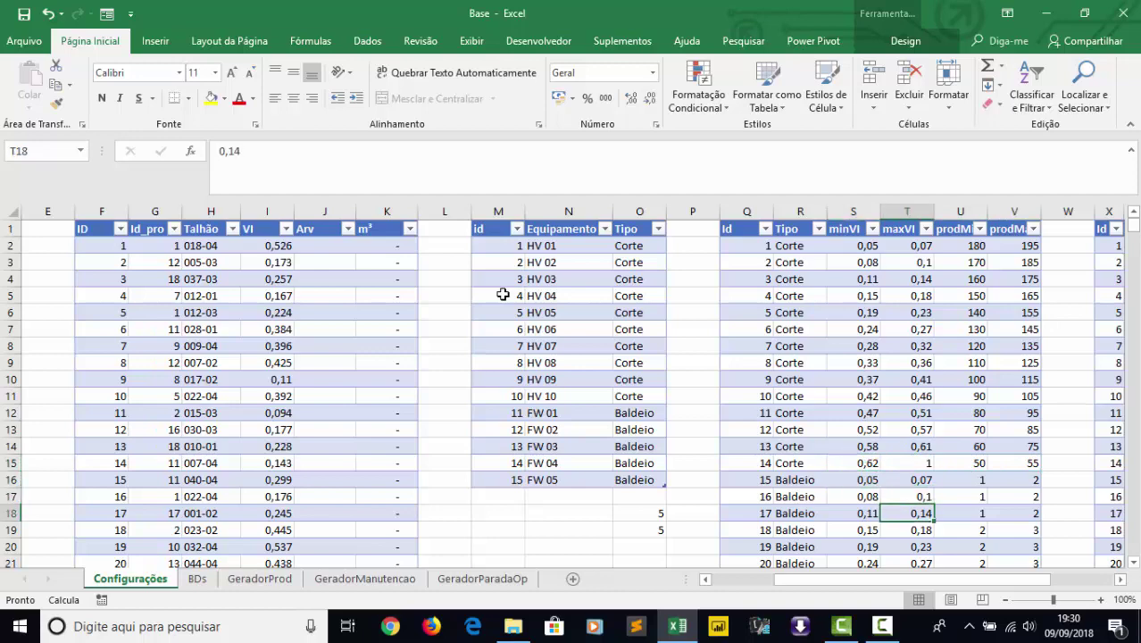
key(Down)
key(Down)
key(Down)
key(Down)
key(Down)
key(Down)
key(Down)
key(Down)
key(Down)
key(Left)
key(Up)
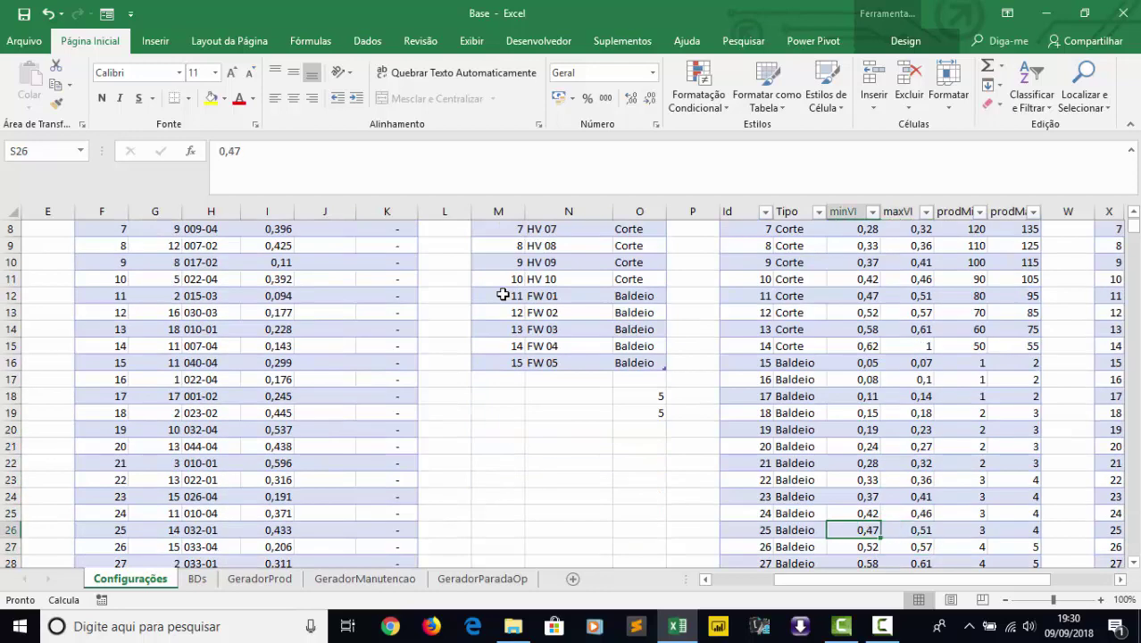
key(Left)
key(Up)
key(Up)
key(Up)
key(Up)
key(Up)
key(Up)
key(Up)
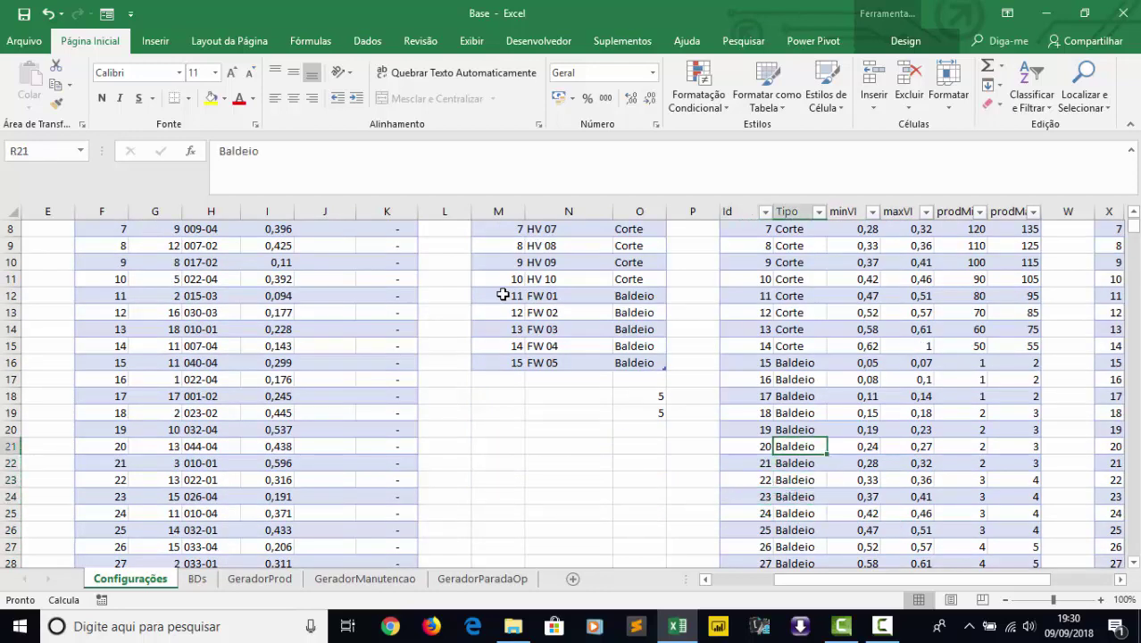
key(Right)
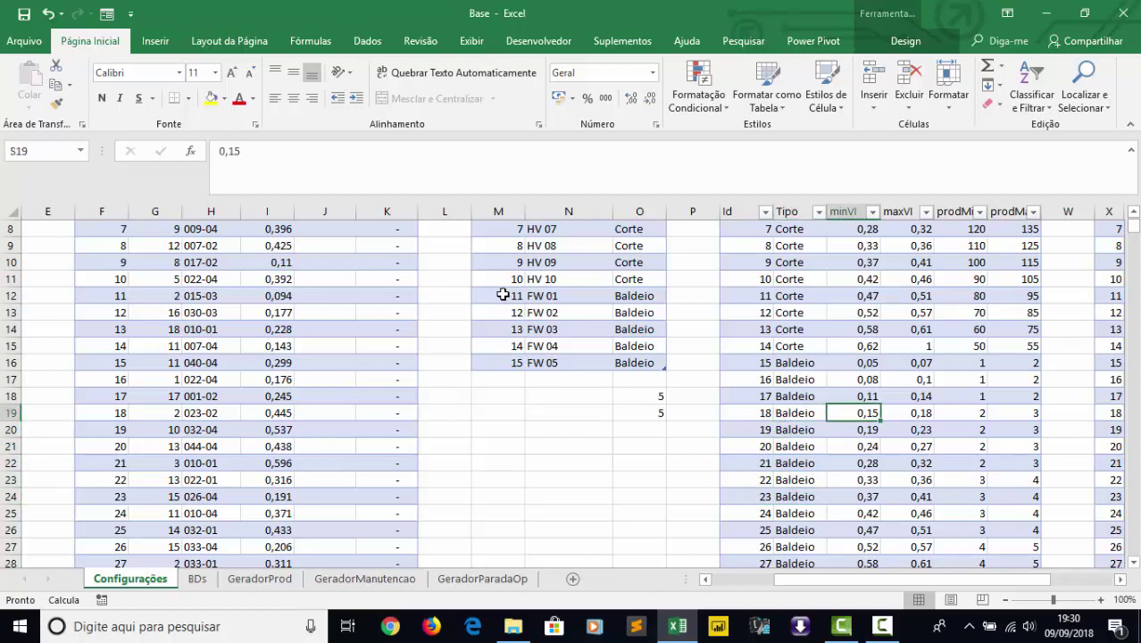
key(Right)
key(Right)
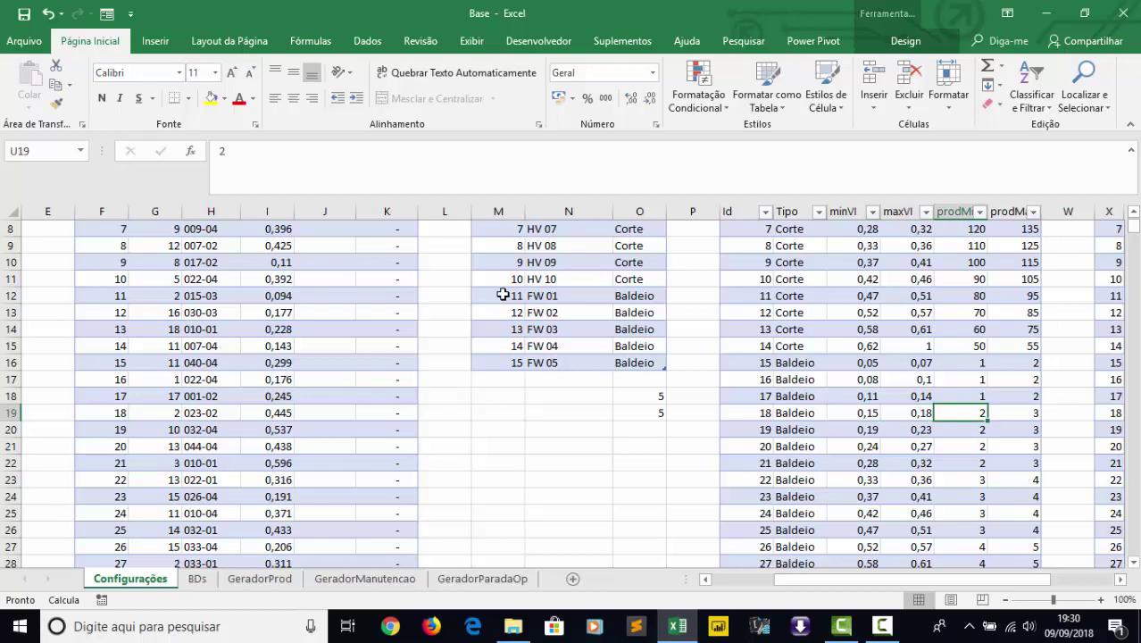
Check the maximum productivity value in the first Baldeio row of the productivity table.
key(Right)
key(Up)
key(Up)
key(Up)
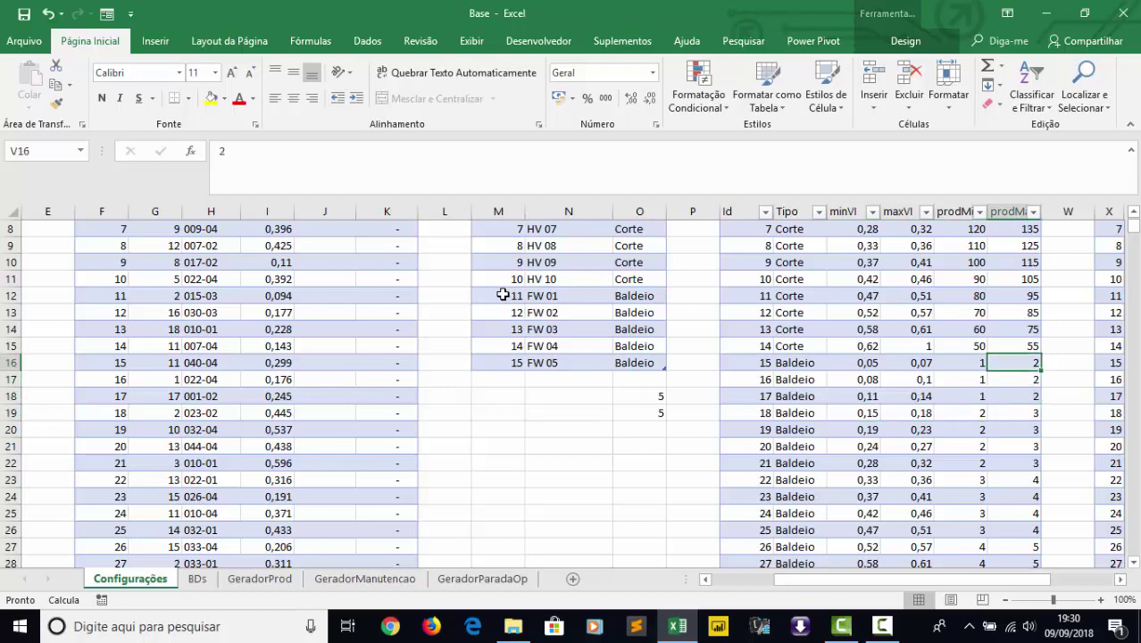
Go to the table with Id, Matrícula and Nome columns and inspect the employee number and name in its first record.
key(Right)
key(Up)
key(Up)
key(Up)
key(Up)
key(Up)
key(Up)
key(Up)
key(Up)
key(Up)
key(Up)
key(Up)
key(Up)
key(Up)
key(Up)
key(Up)
key(Right)
key(Right)
key(Right)
key(Right)
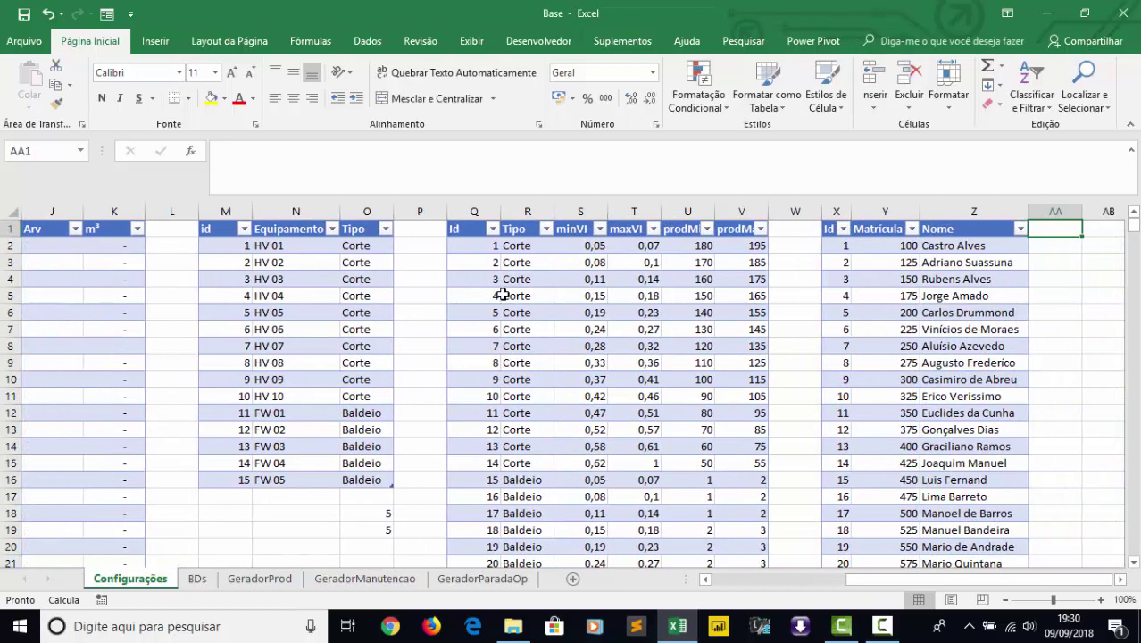
key(Left)
key(Left)
key(Left)
key(Down)
key(Right)
key(Right)
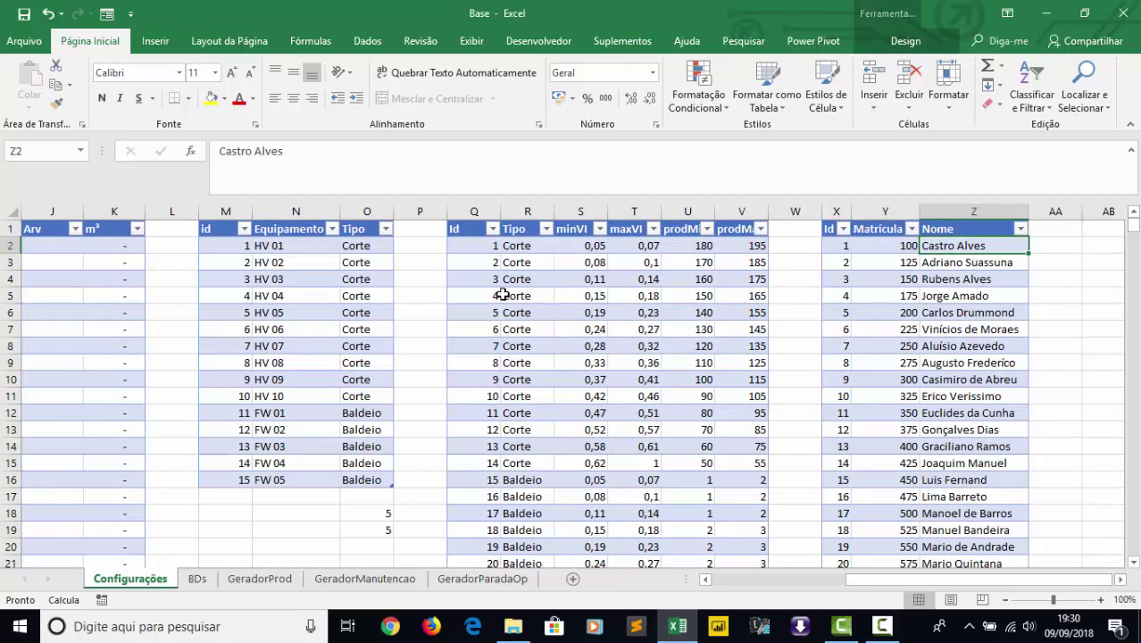
key(Left)
key(Left)
key(Left)
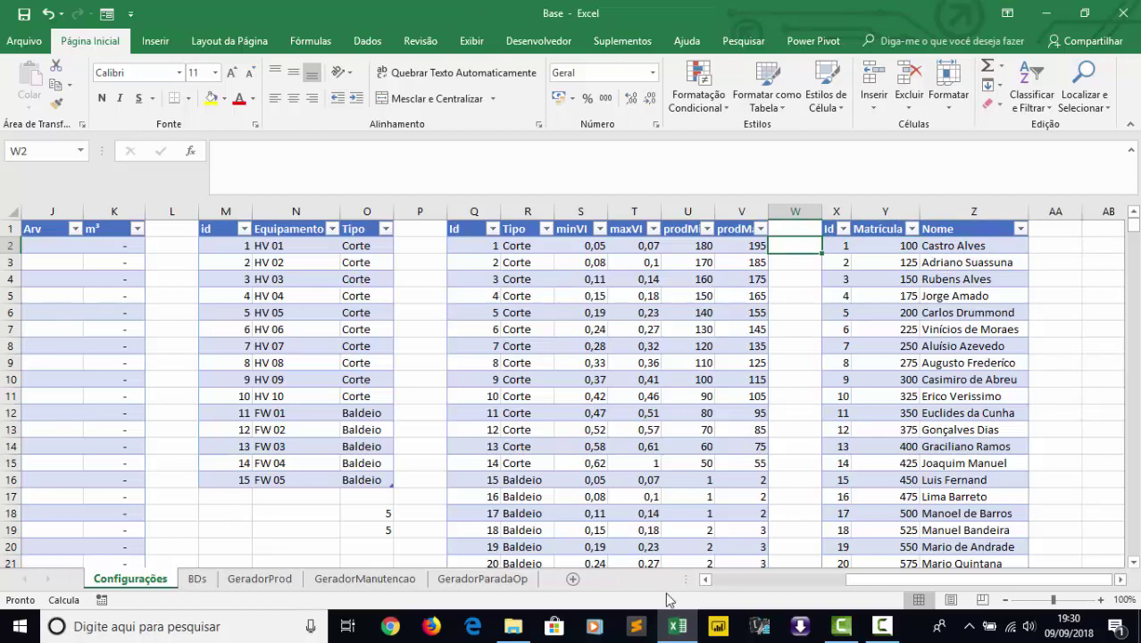
Review the inputs date in A2, the random Talhão code formula in H5 and the project list entry in D6.
drag(851, 578, 808, 578)
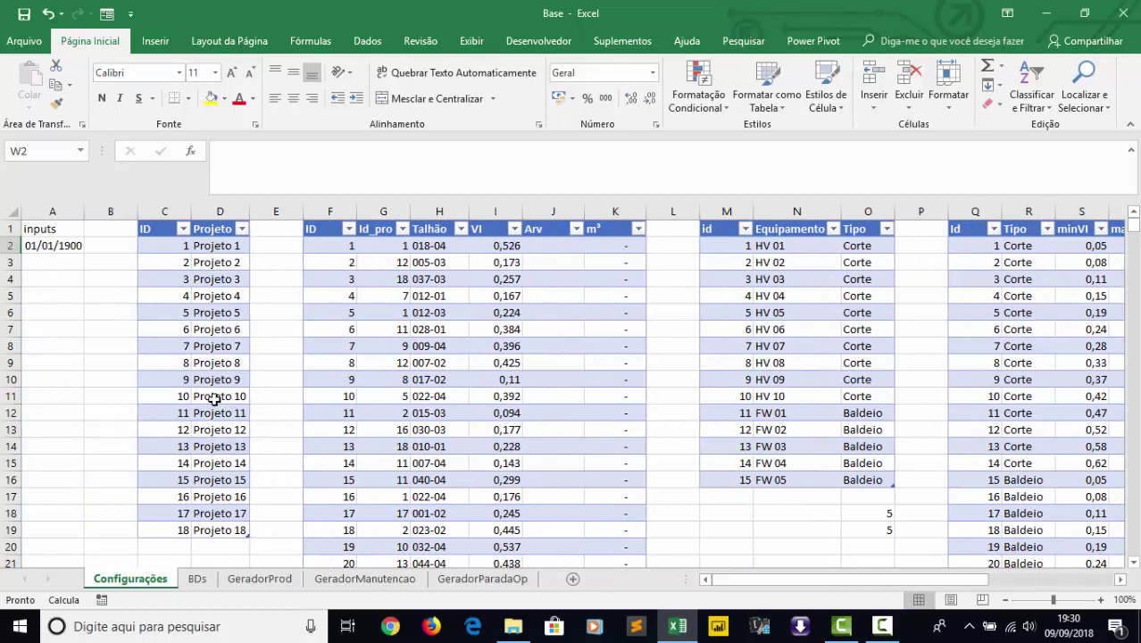
click(82, 246)
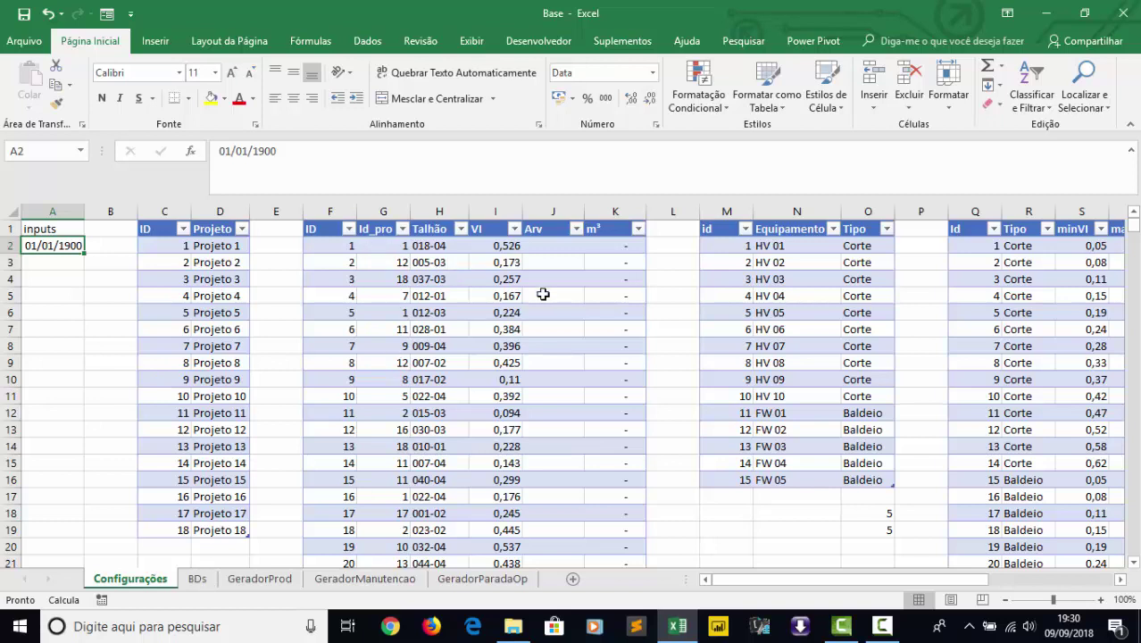
click(460, 295)
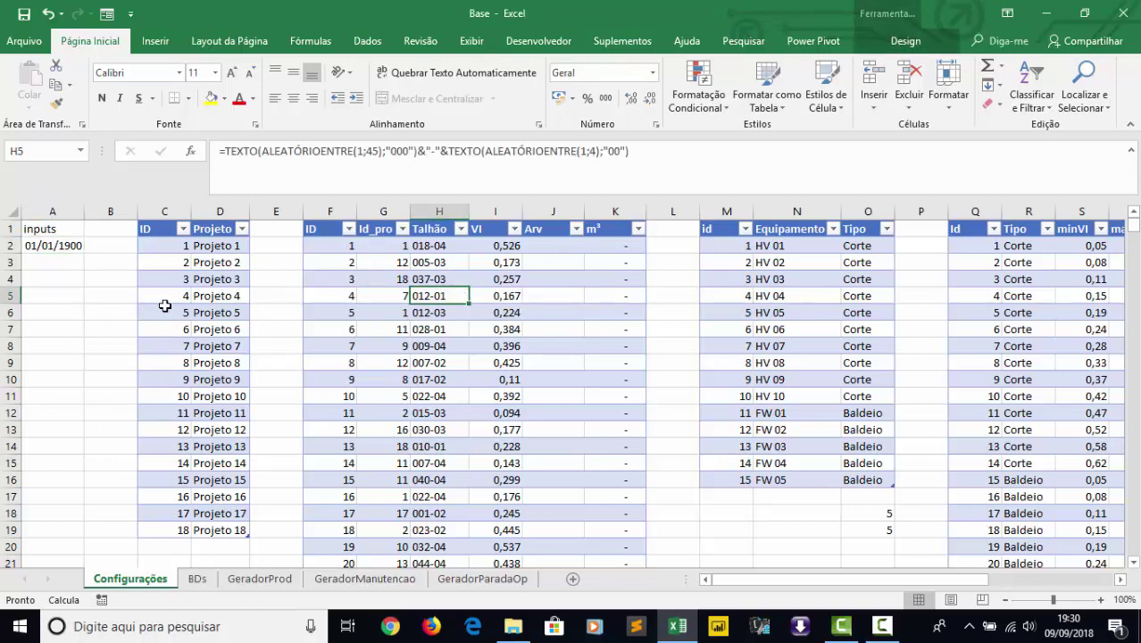
click(215, 312)
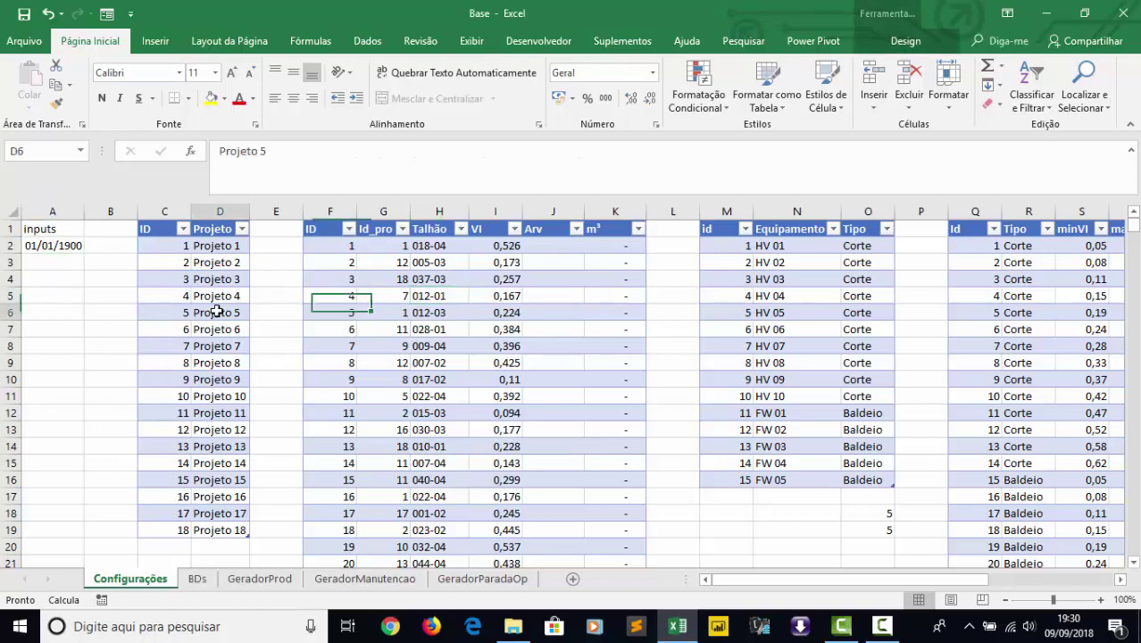
Open the BDs sheet and examine the first Id_pro values together with the first Talhão code.
click(200, 578)
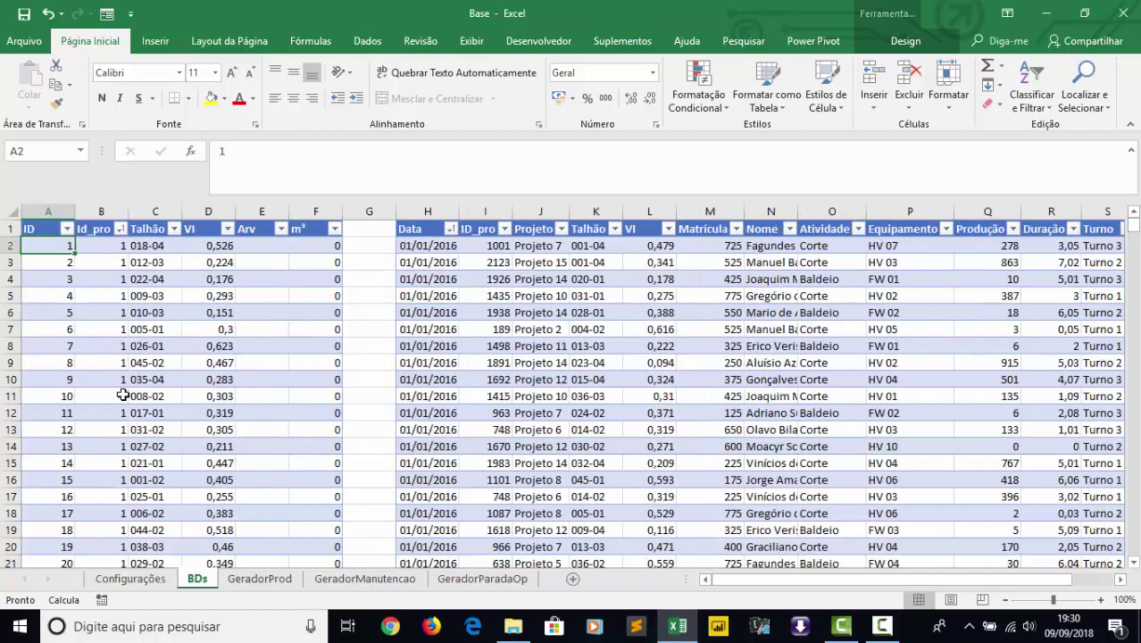
click(93, 277)
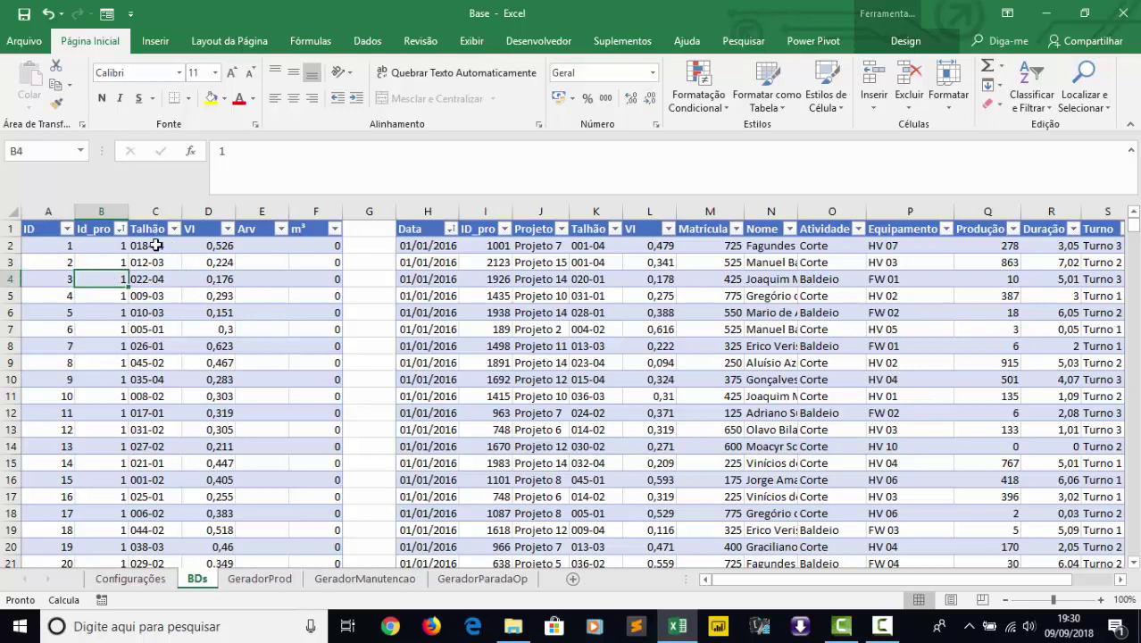
drag(115, 245, 105, 349)
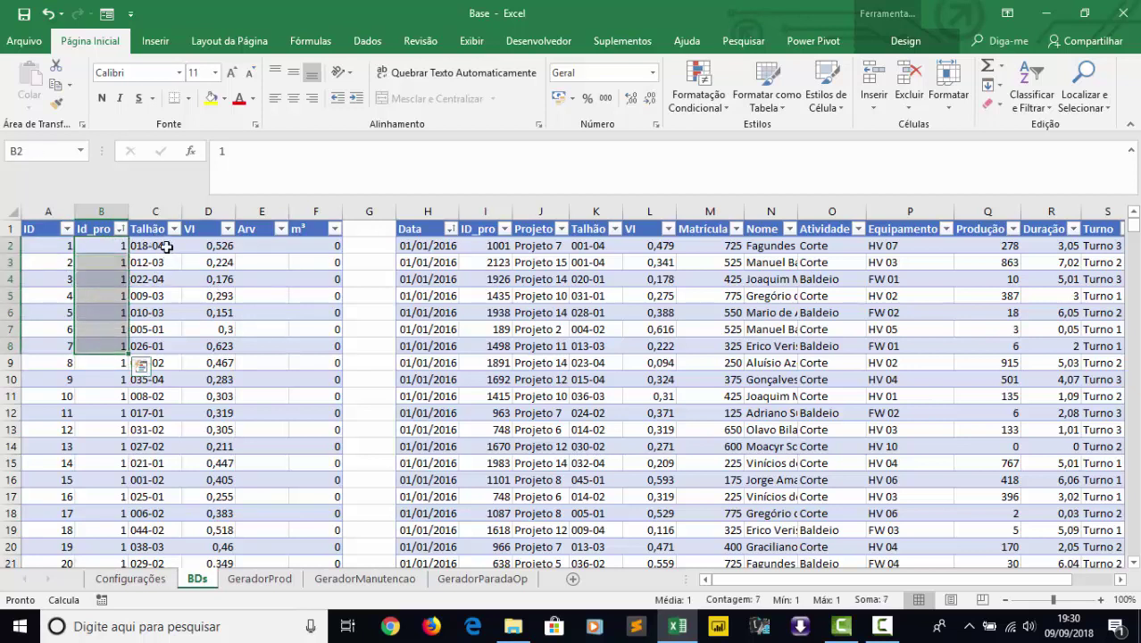
click(167, 247)
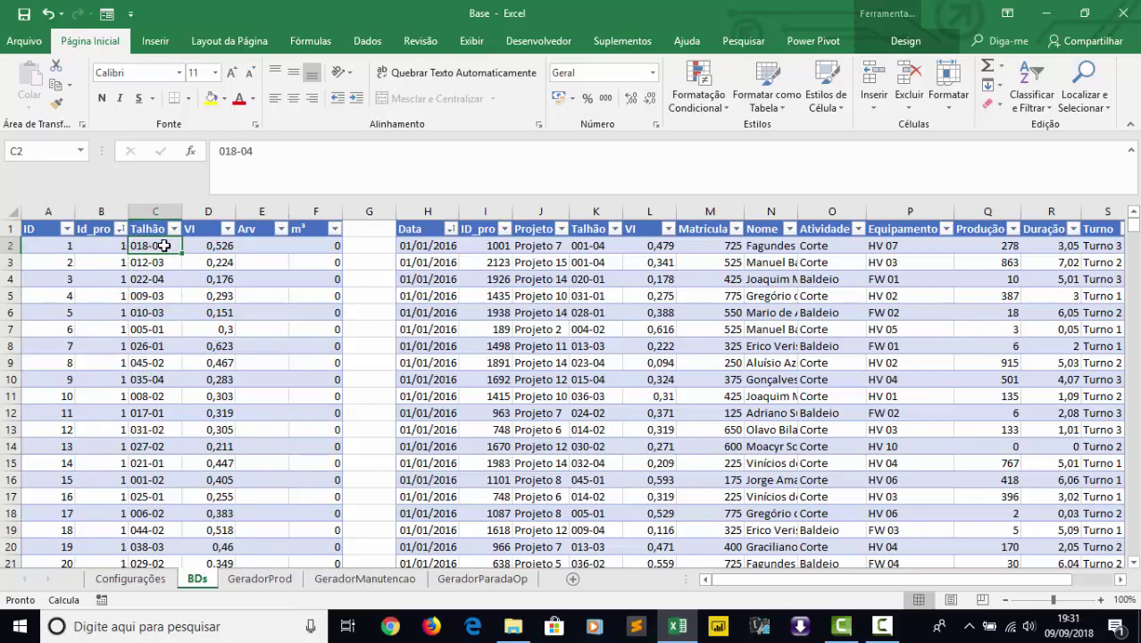
Set up Remove Duplicates on the BDs plot table with only Id_pro and Talhão checked, and cancel it.
click(367, 41)
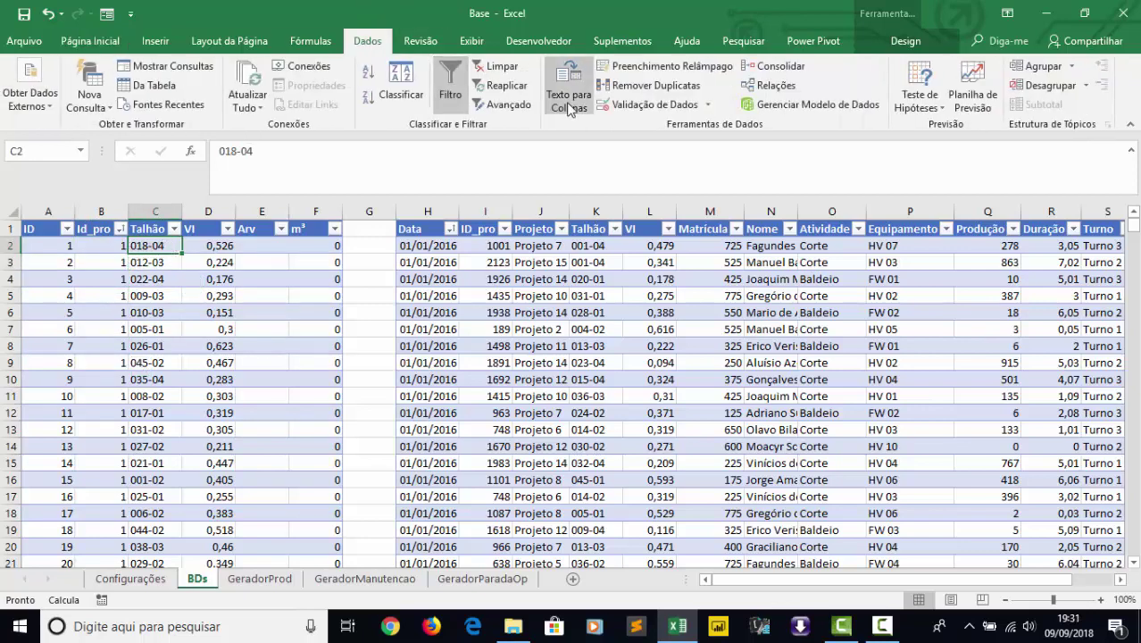
click(656, 85)
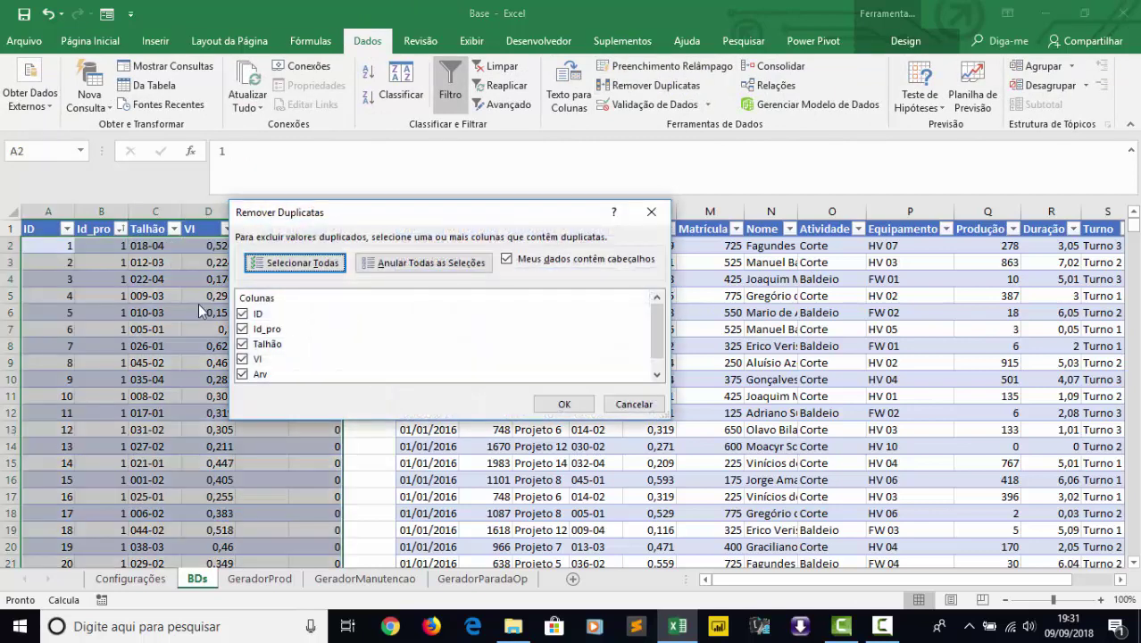
click(258, 314)
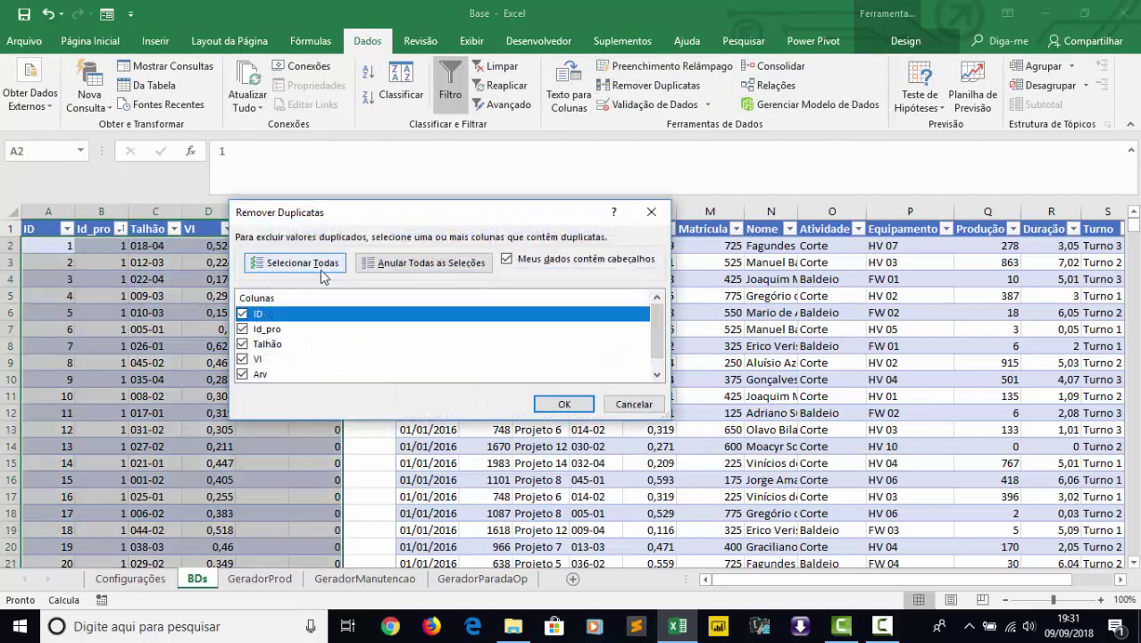
click(406, 264)
click(261, 330)
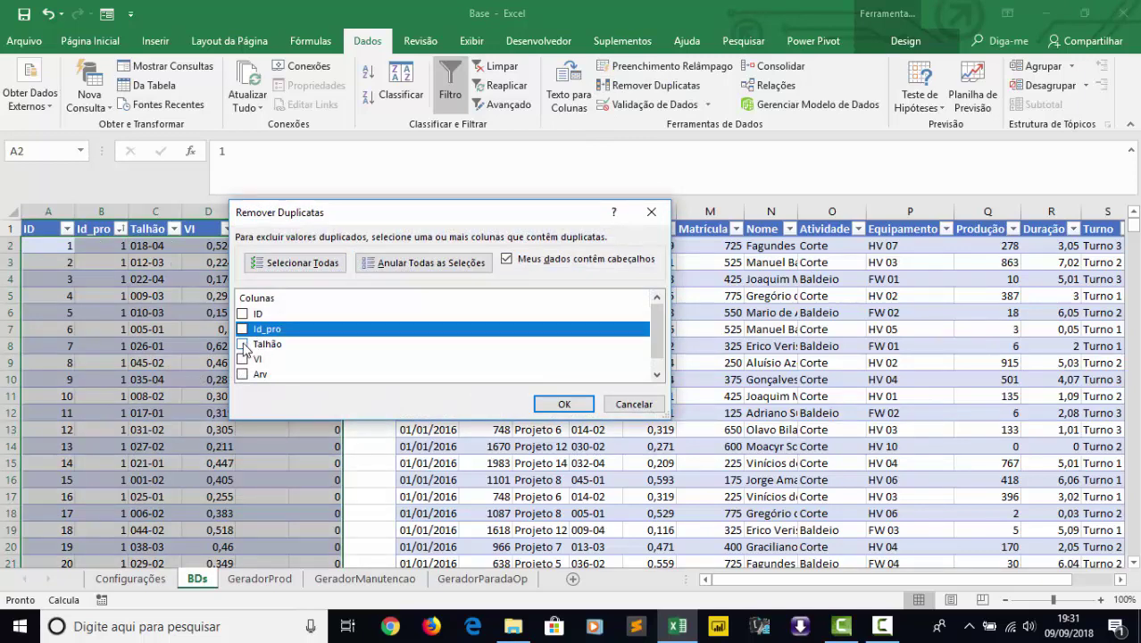
click(243, 344)
click(242, 328)
click(631, 404)
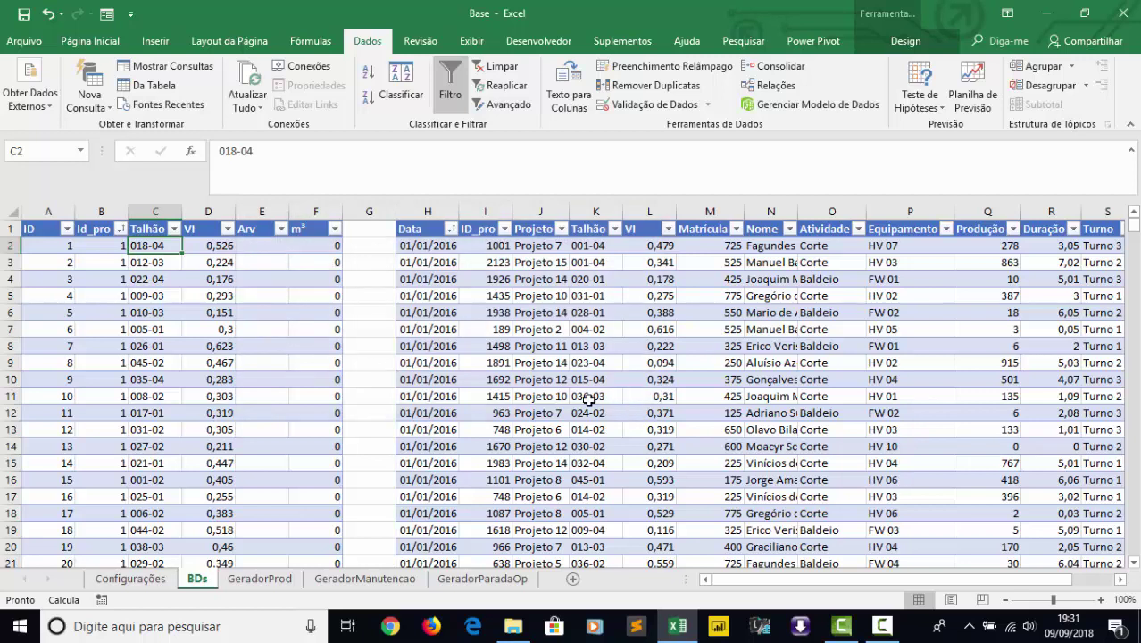
Examine the Id_pro and sequential ID values in the first rows of the BDs plot table.
click(366, 327)
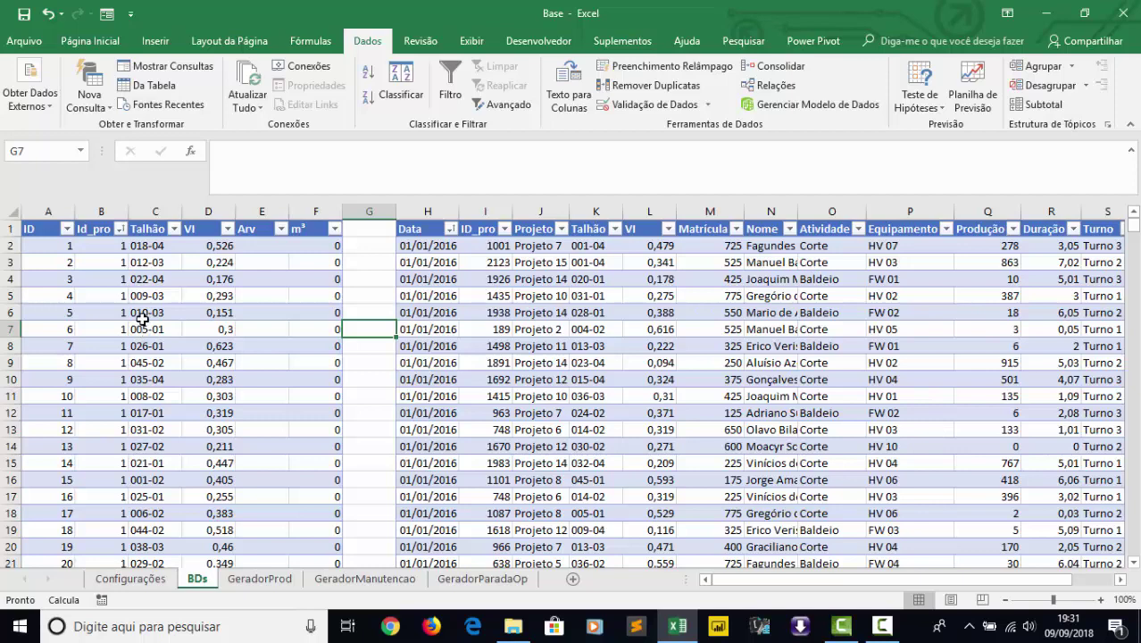
click(104, 265)
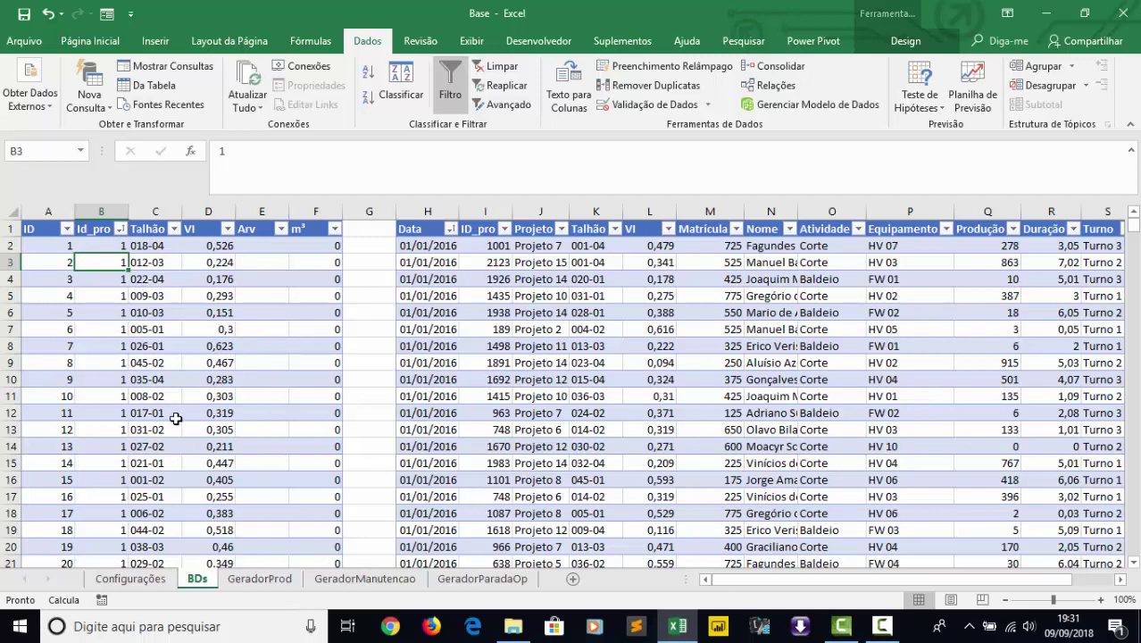
click(120, 296)
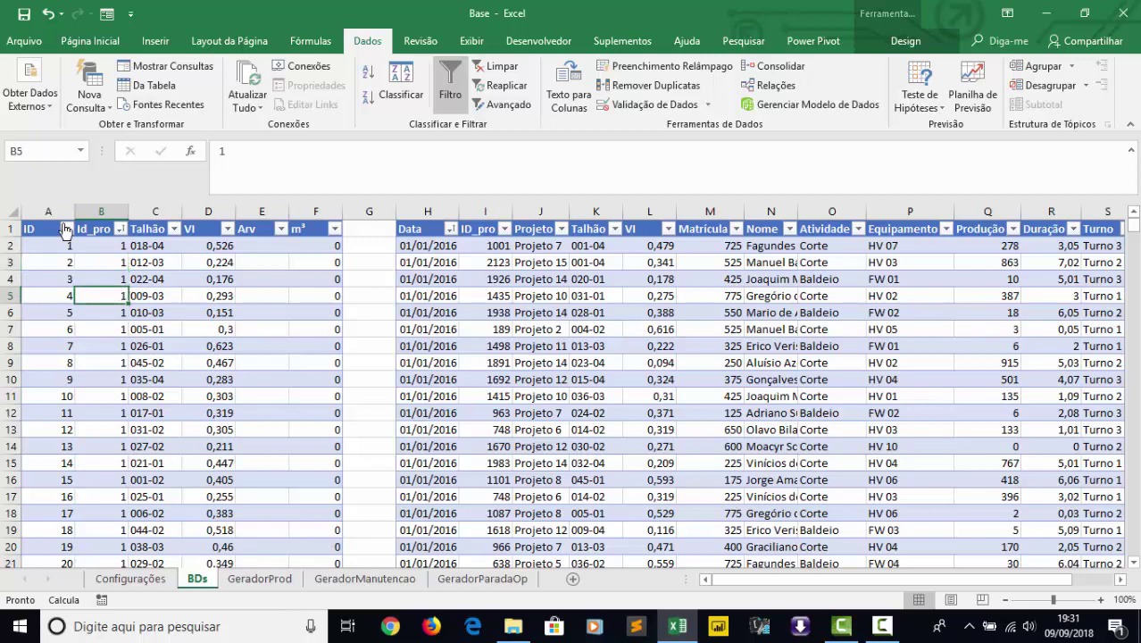
click(56, 245)
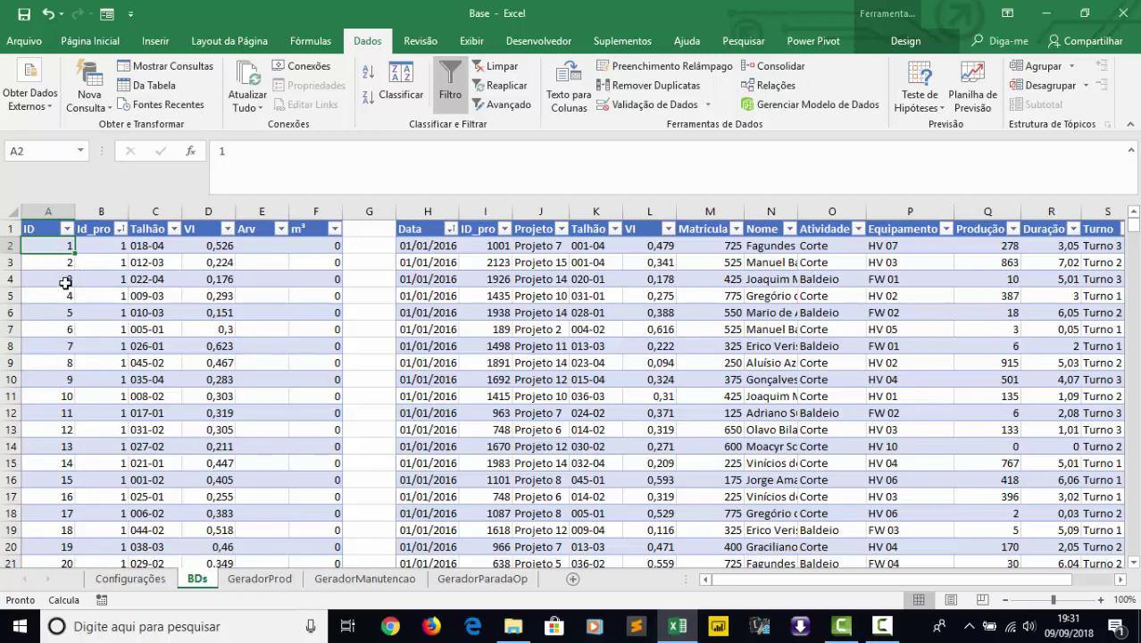
Open the GeradorProd sheet and inspect the random date formula in the first Data cell, leaving it unedited.
click(264, 579)
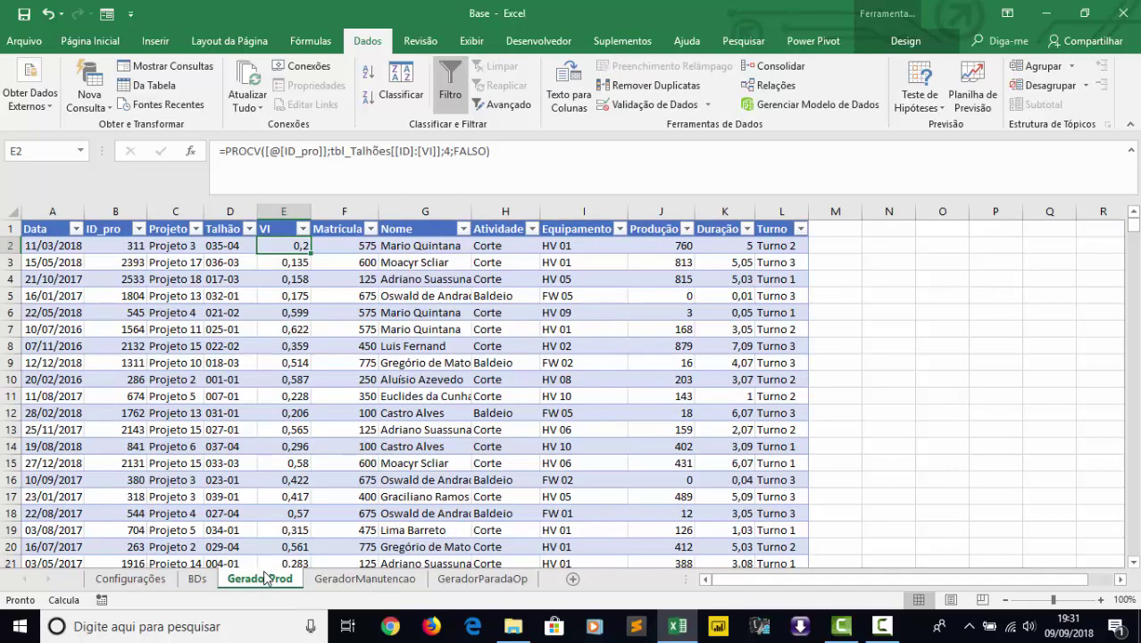
click(47, 250)
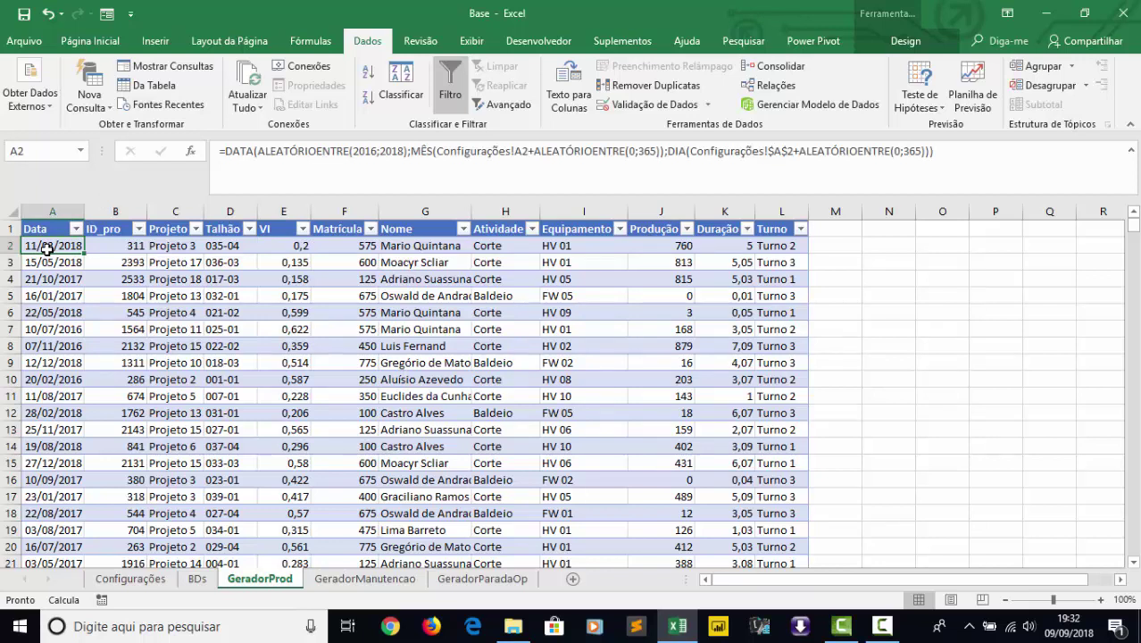
click(435, 151)
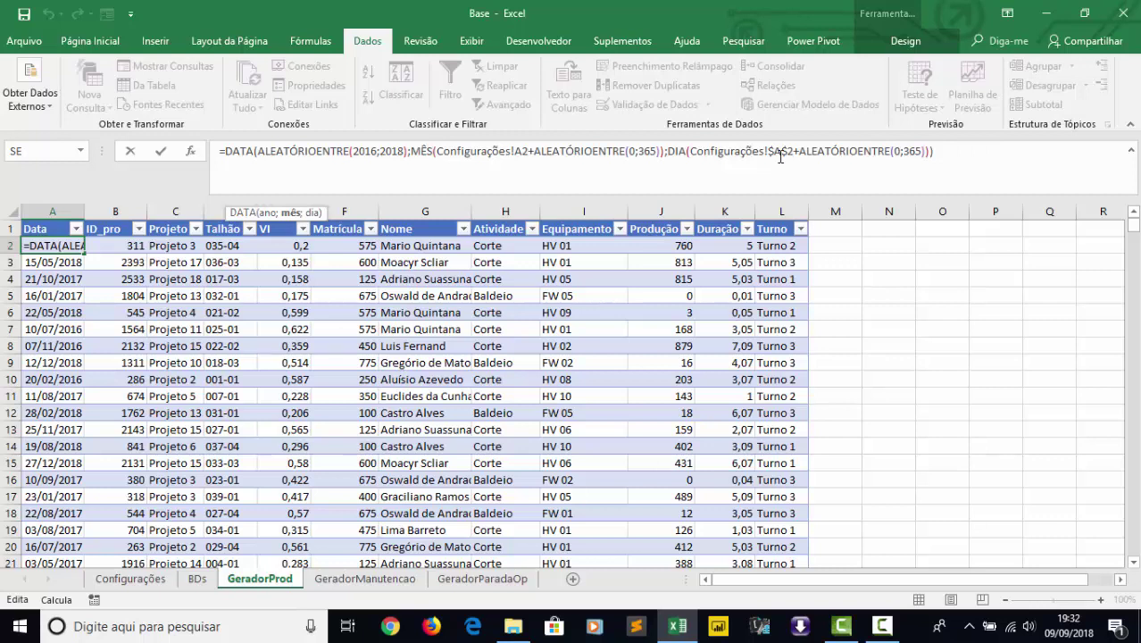
key(Escape)
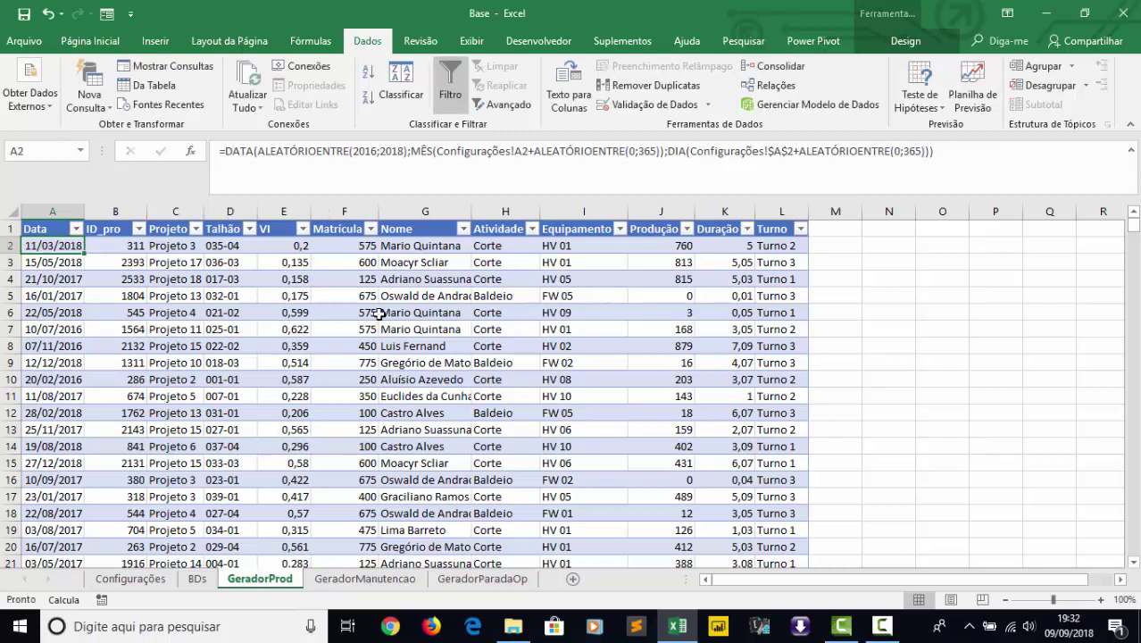
Inspect the random ID_pro formula in B2 of GeradorProd and compare it with the ID column on the BDs sheet.
click(114, 245)
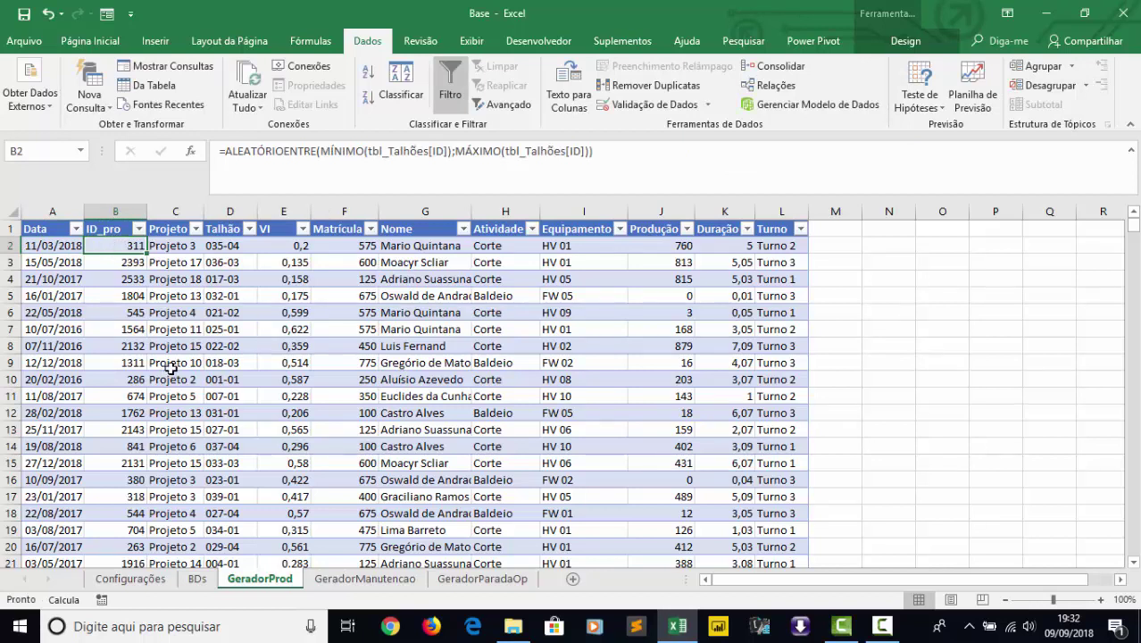
click(197, 579)
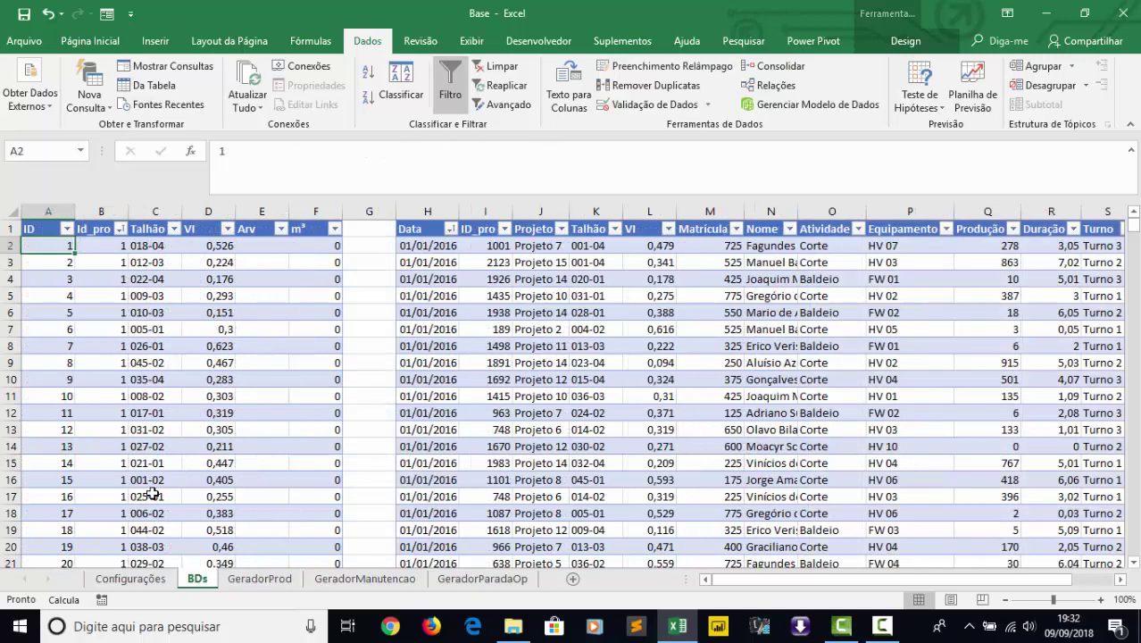
click(260, 578)
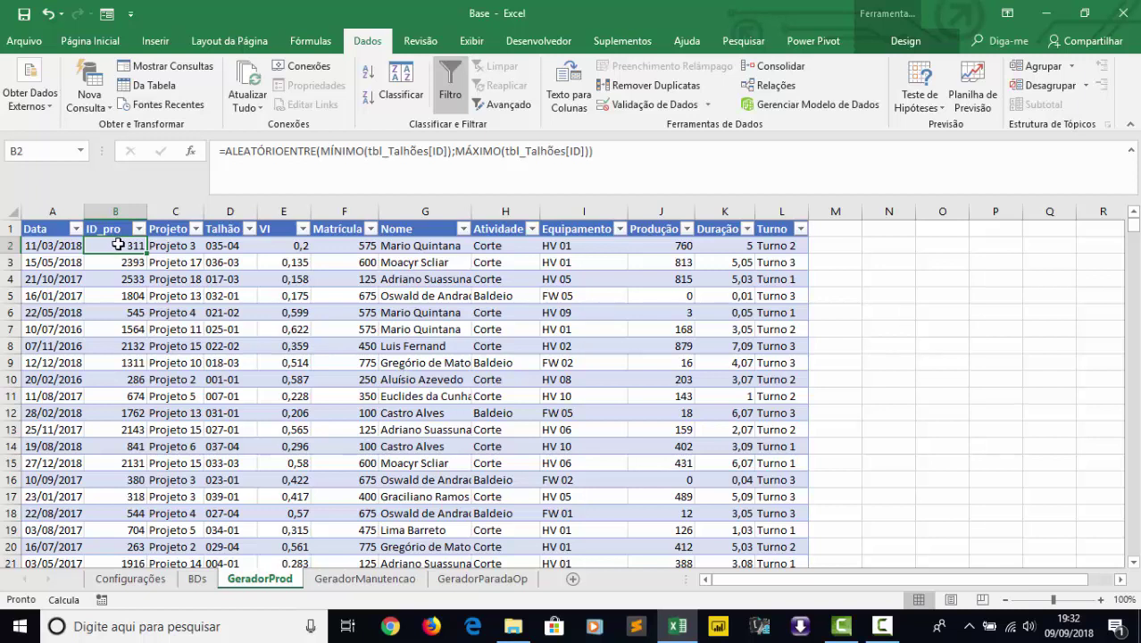
Inspect the formulas behind Projeto, Talhão, VI and Matrícula in the first row of GeradorProd.
click(170, 250)
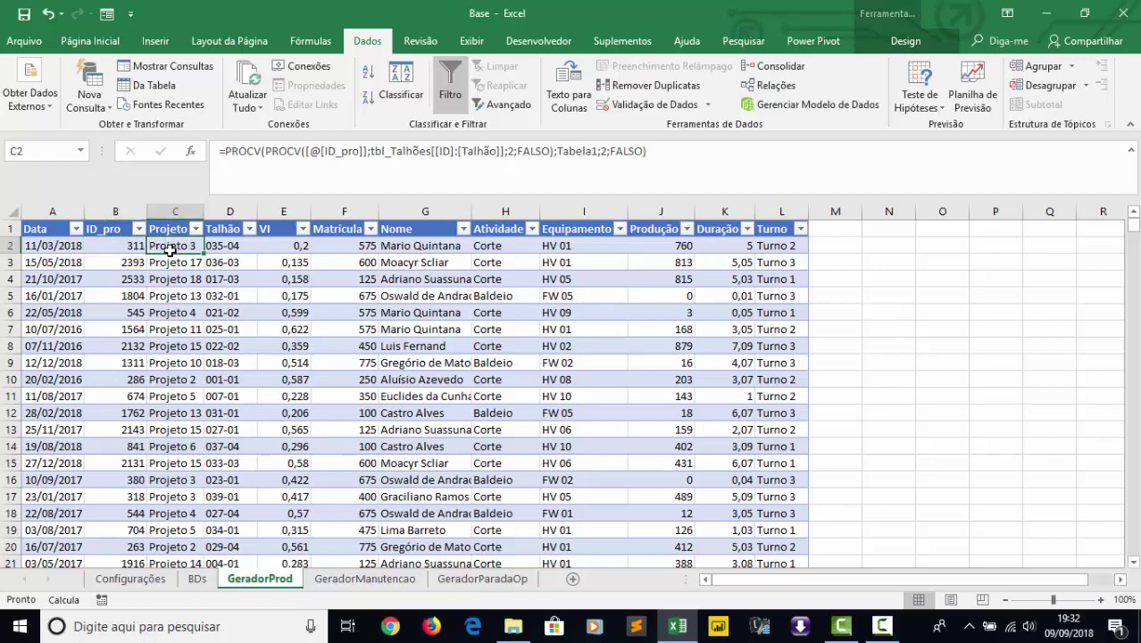
key(Left)
key(Right)
key(Right)
key(Right)
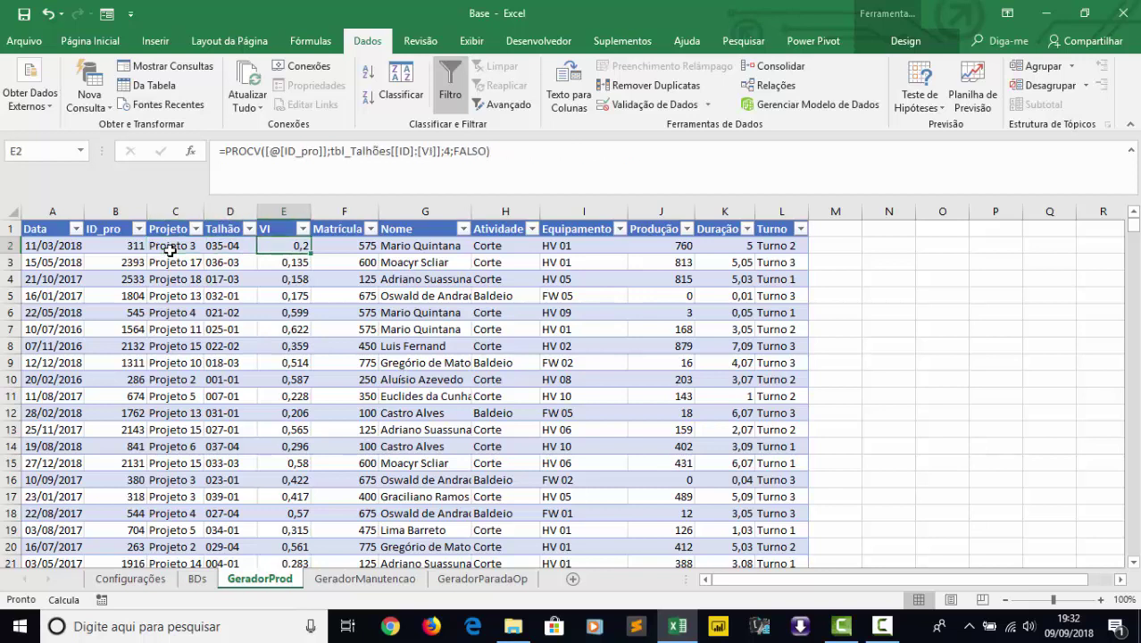
key(Right)
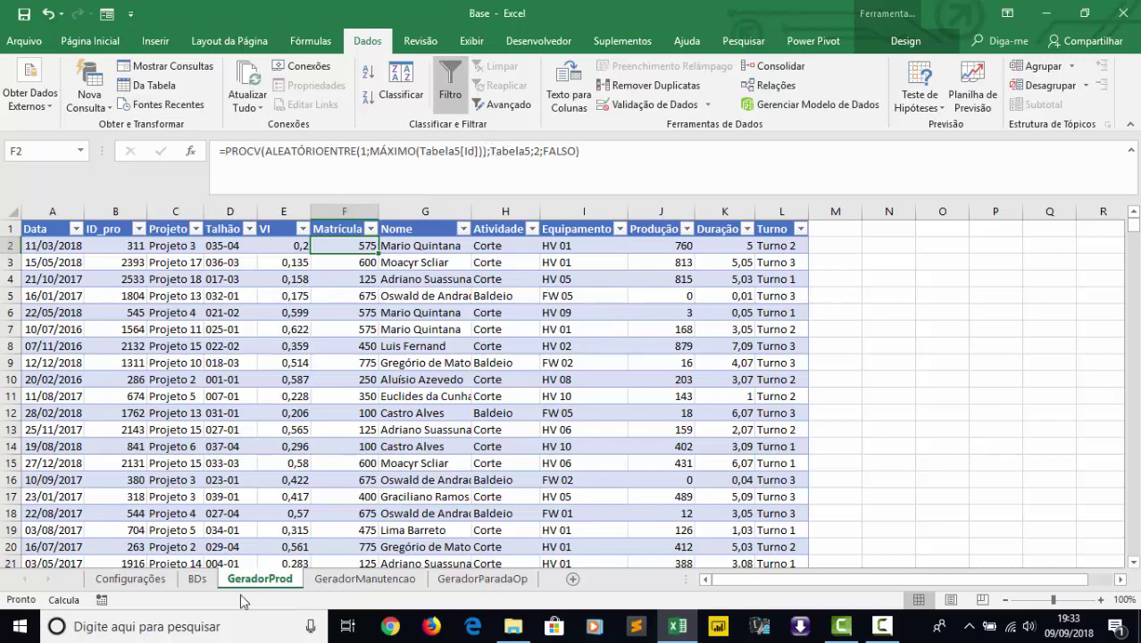
On the Configurações sheet, check the Id range of the employee table through its filter list, without filtering.
click(162, 582)
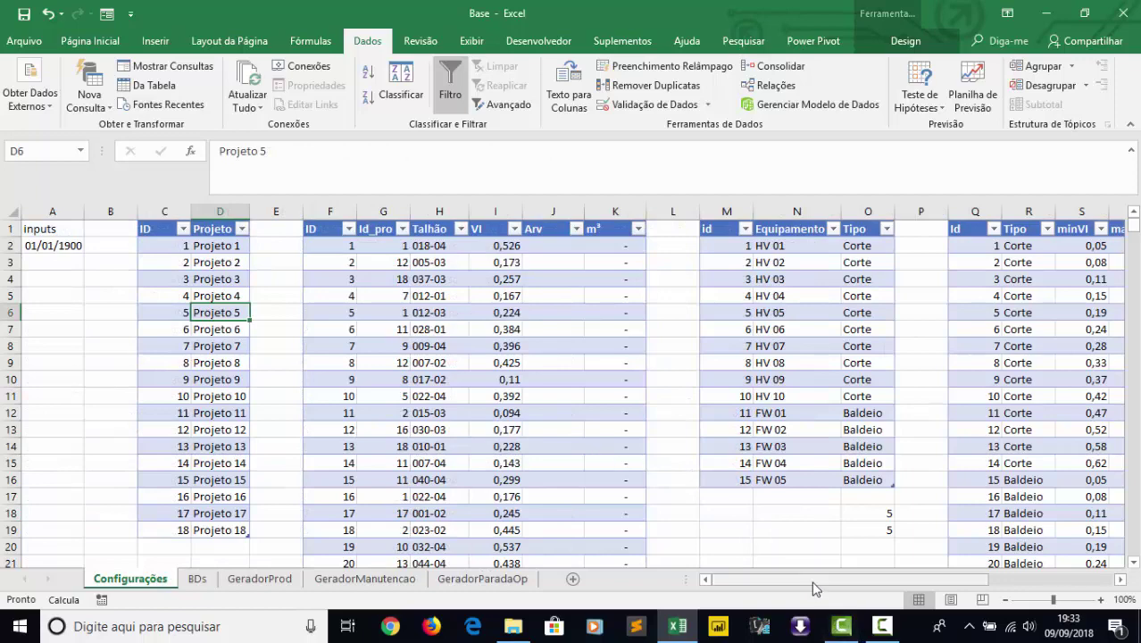
drag(812, 581, 965, 579)
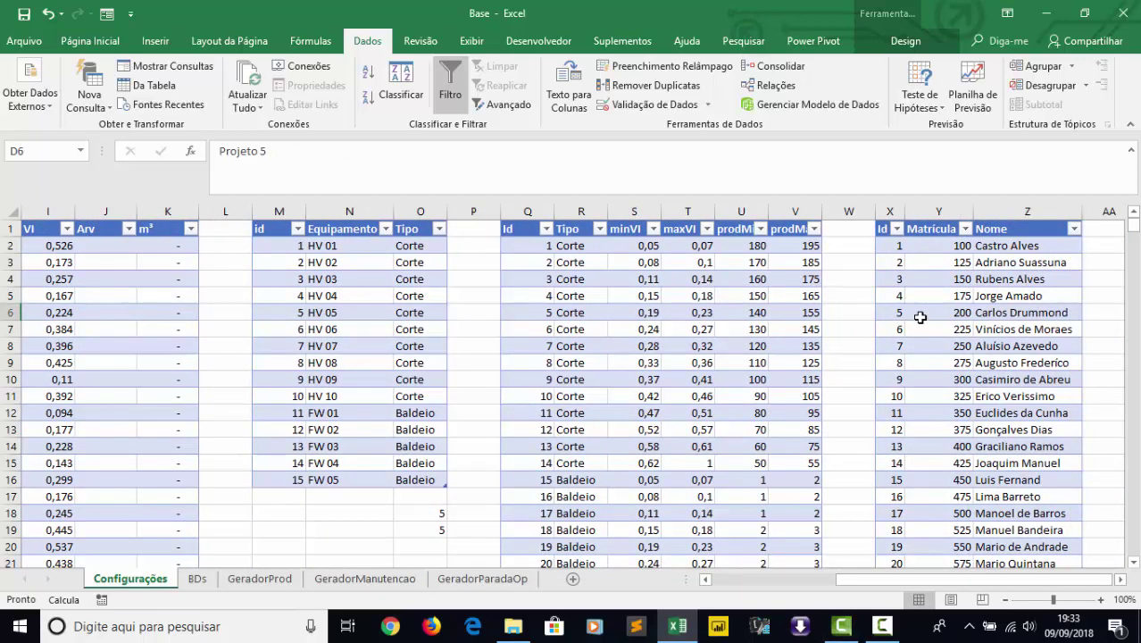
click(896, 229)
drag(889, 413, 894, 498)
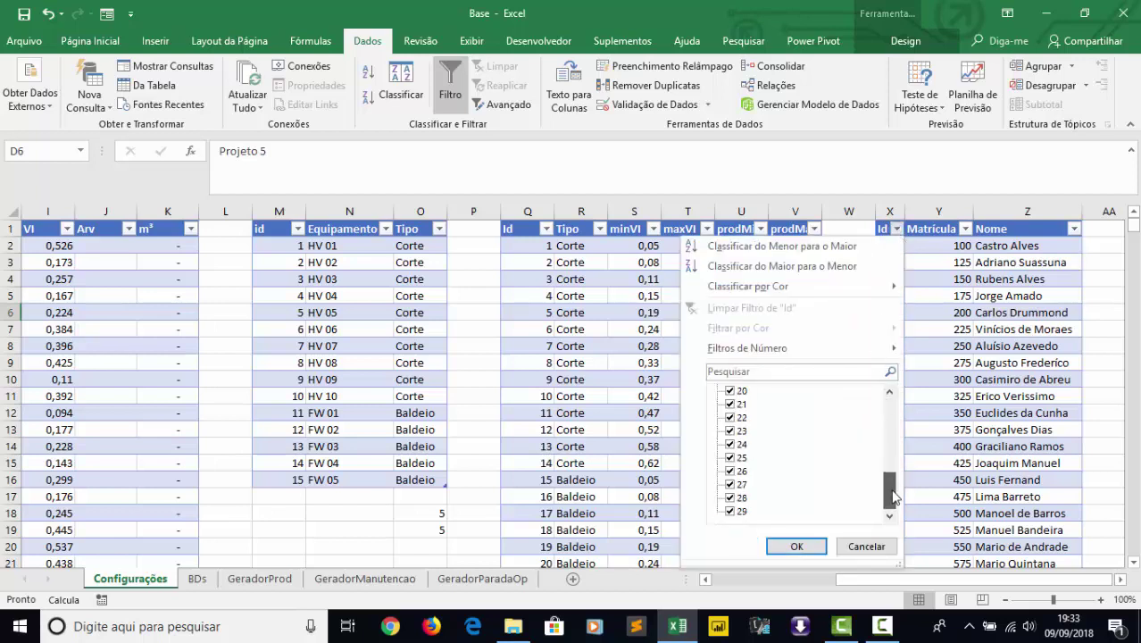
click(952, 239)
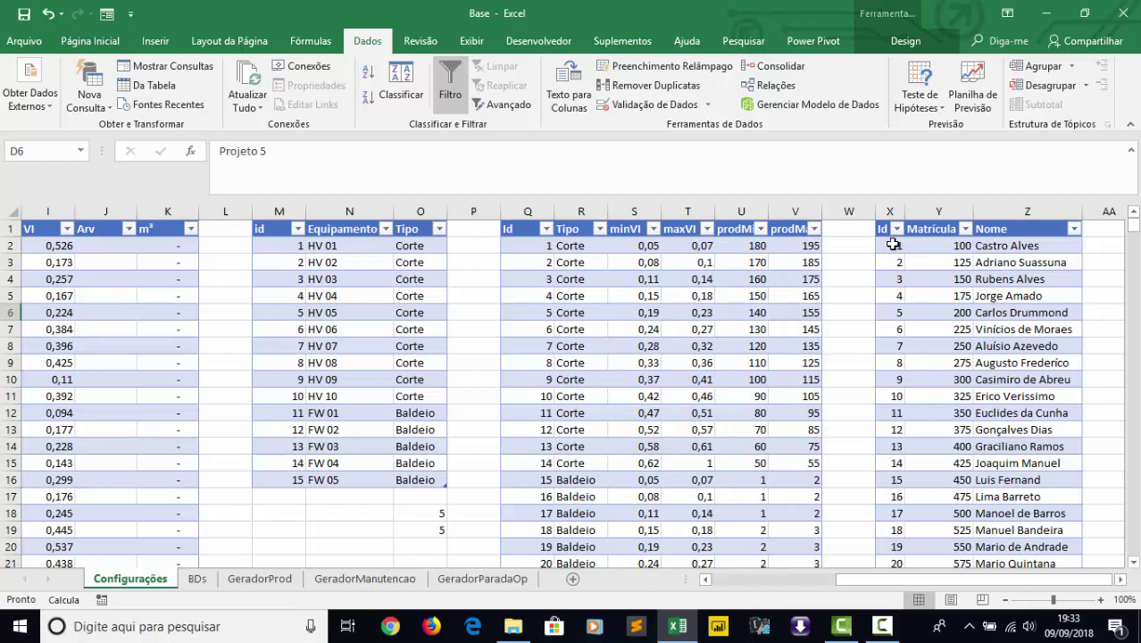
Check the employee table's first Matrícula, then inspect the PROCV formulas for Matrícula and Nome in the first row of GeradorProd without editing them.
click(944, 243)
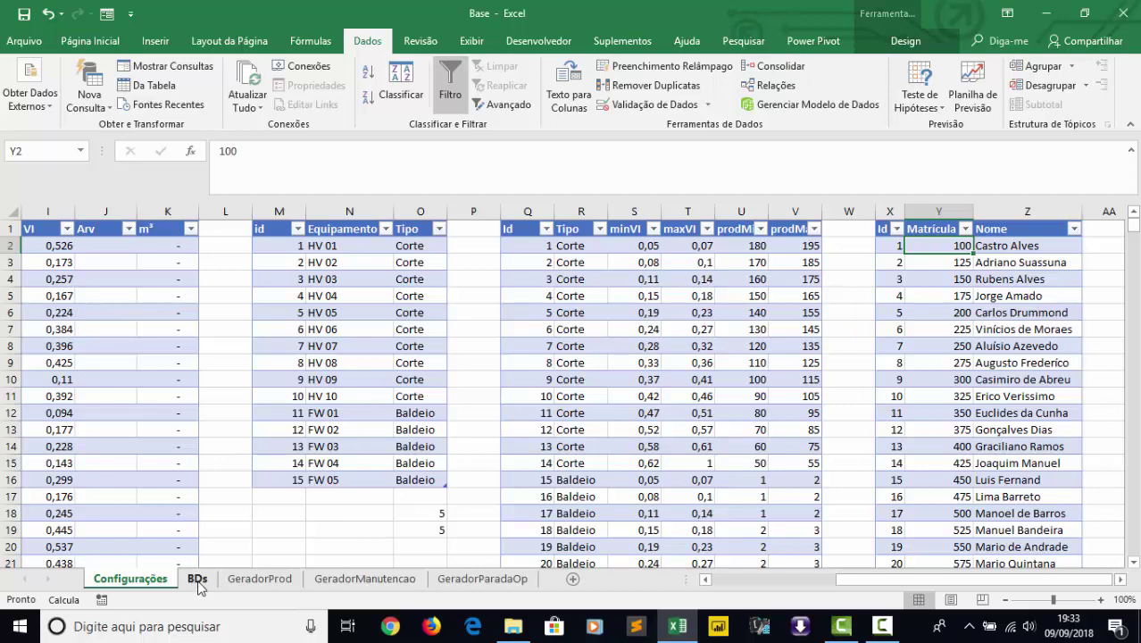
click(239, 585)
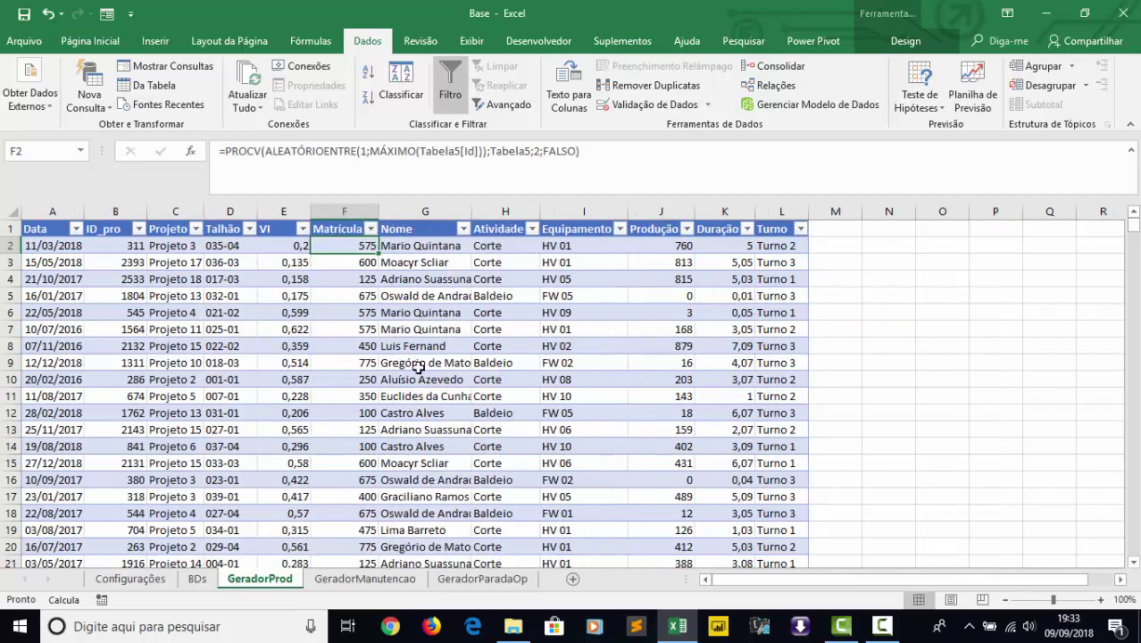
click(513, 150)
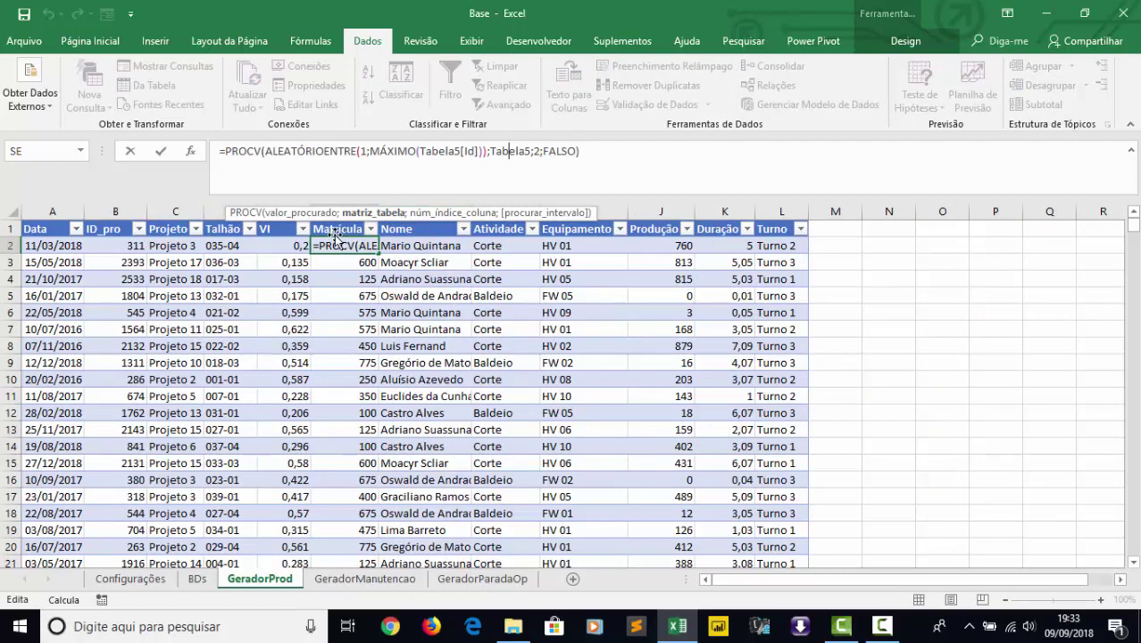
key(Escape)
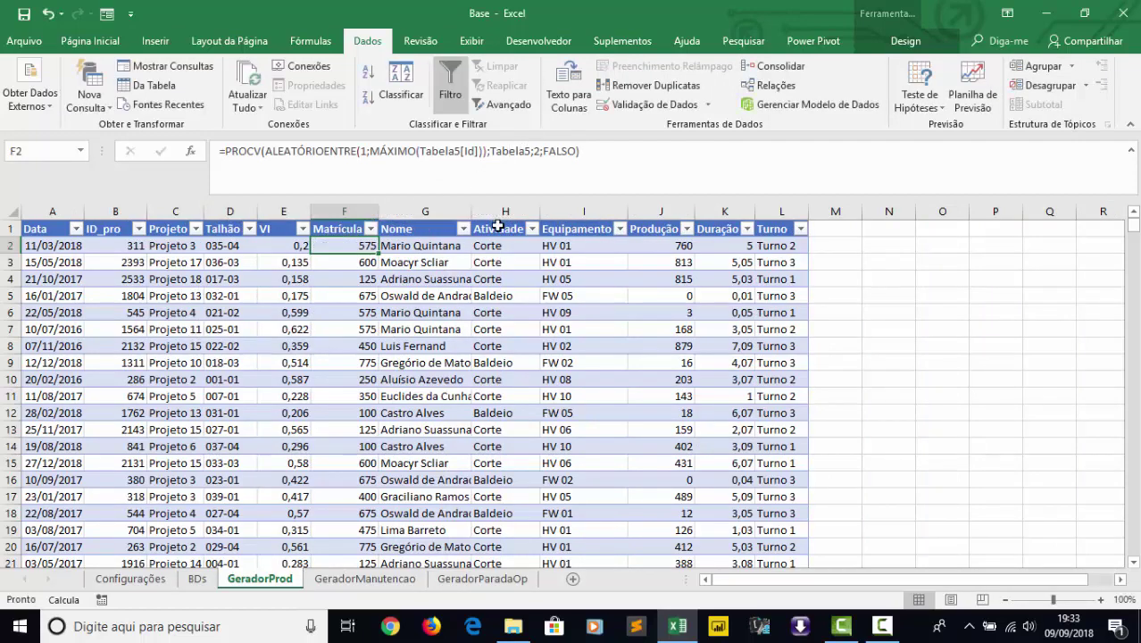
click(409, 245)
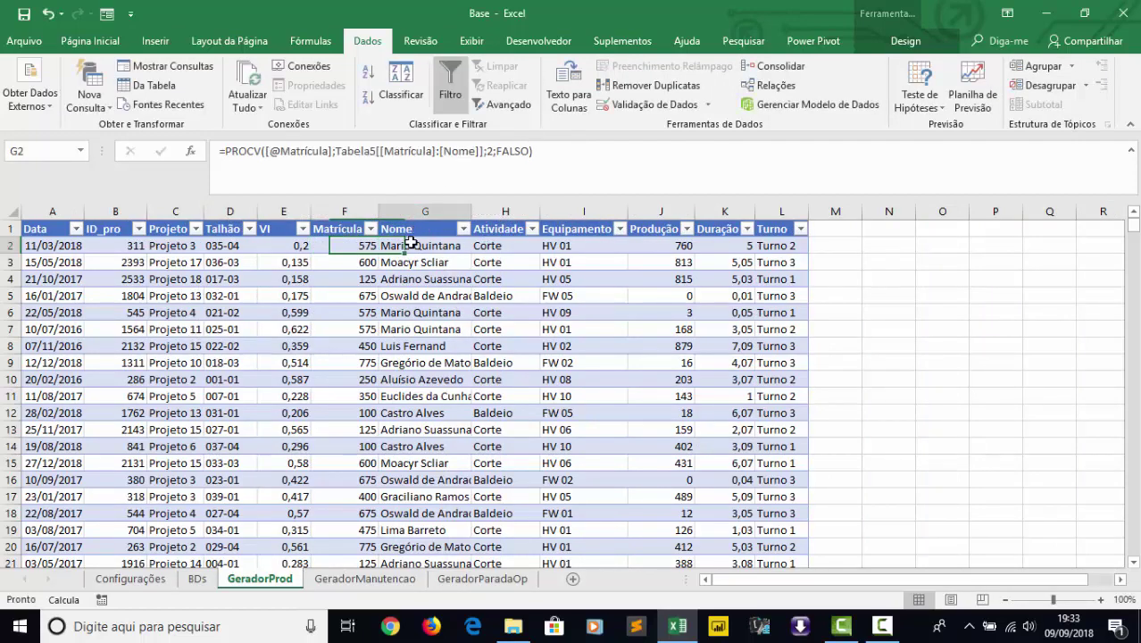
click(350, 247)
click(420, 249)
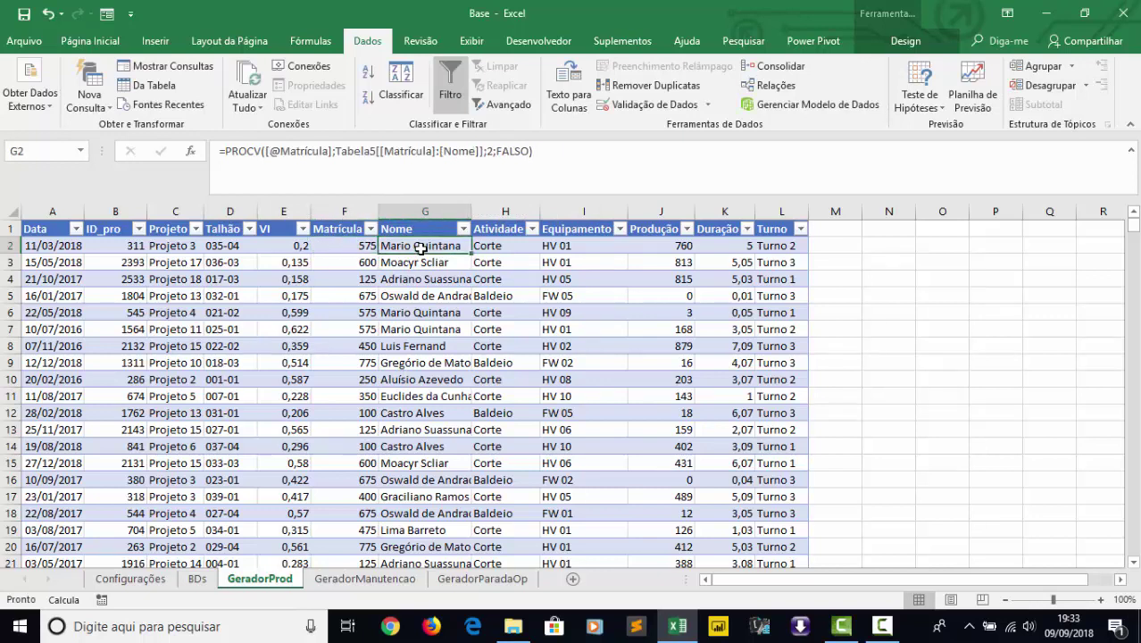
Inspect the Atividade and Equipamento formulas in row 2 of GeradorProd and compare them with the equipment table on Configurações.
click(495, 245)
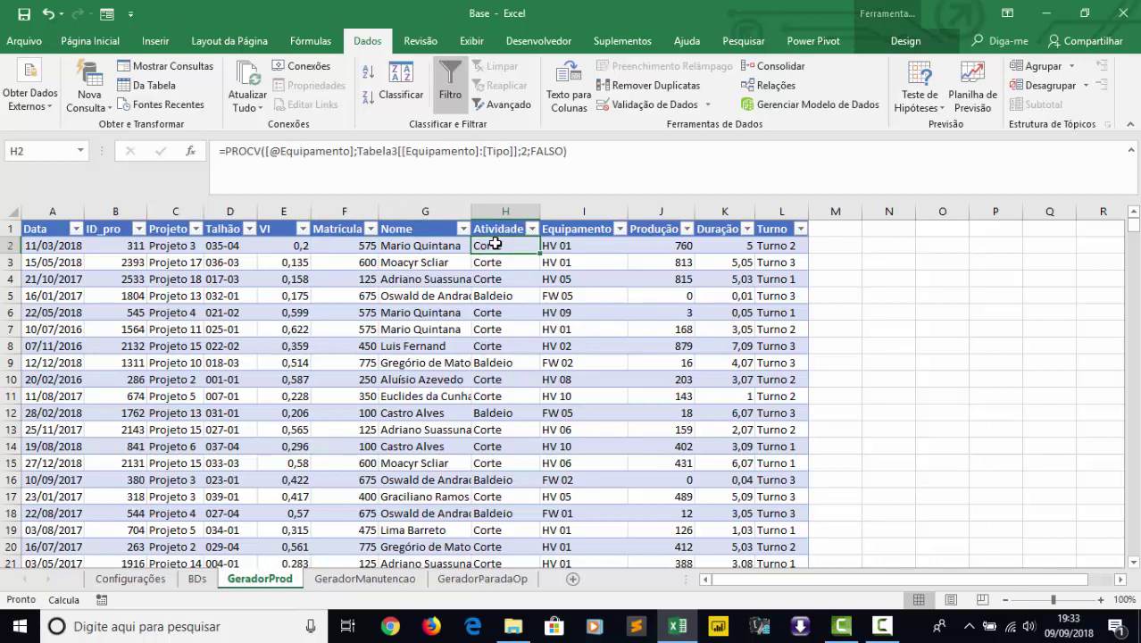
click(568, 243)
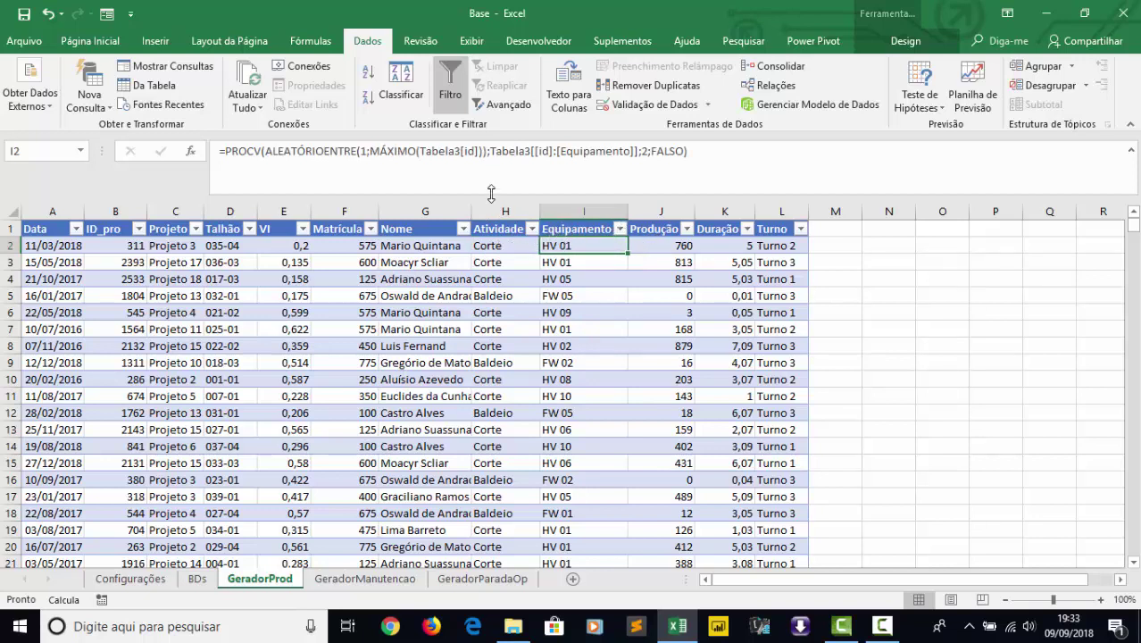
click(506, 244)
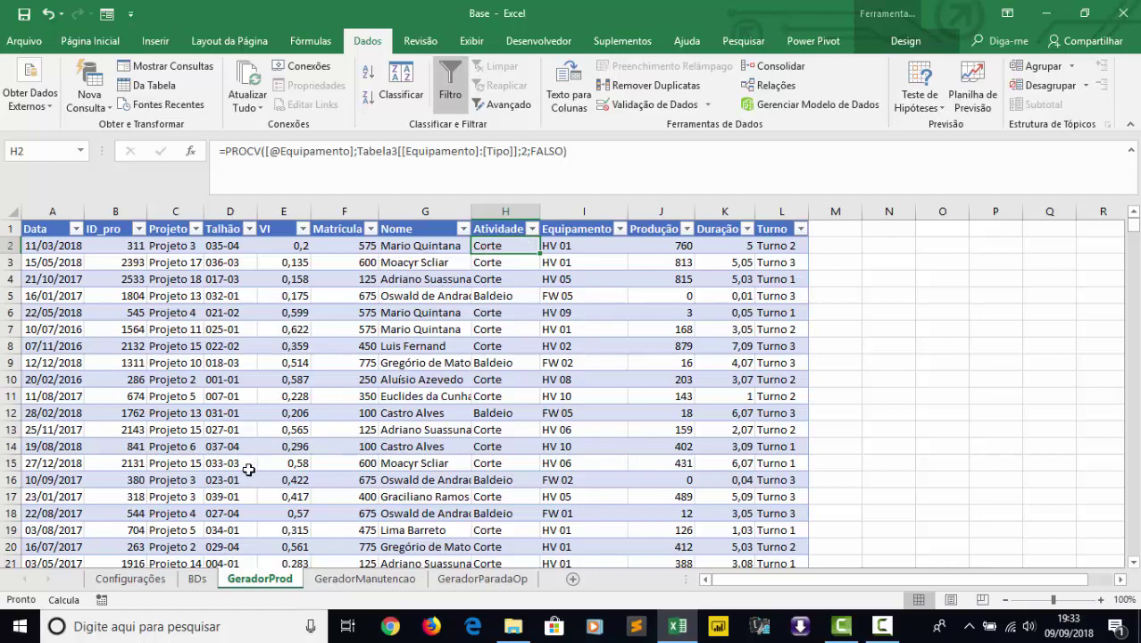
click(154, 585)
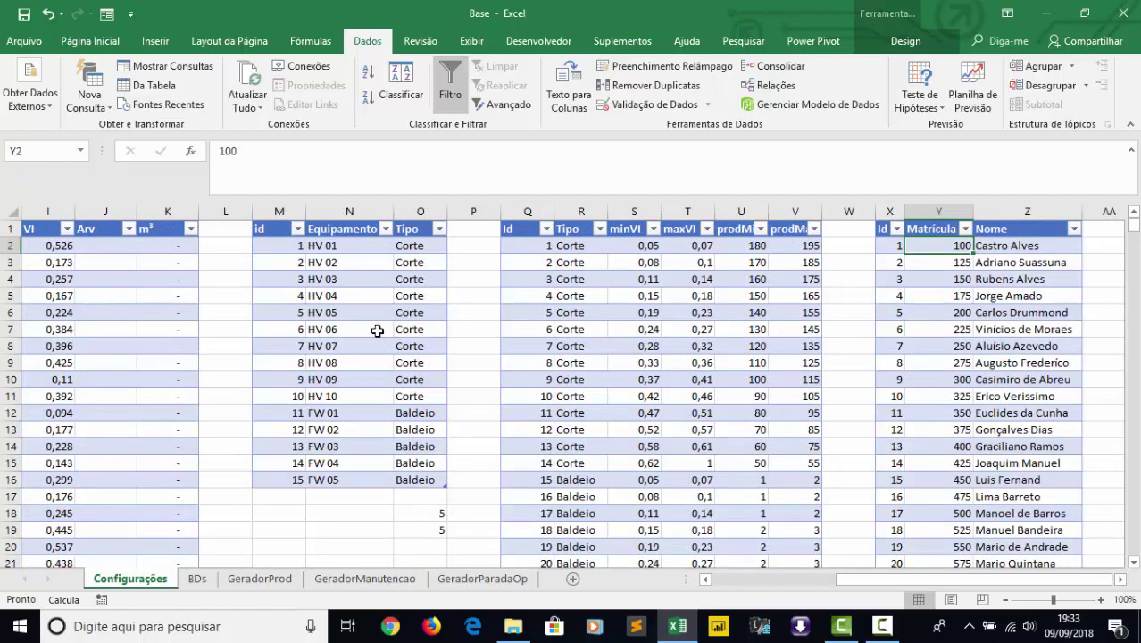
click(326, 263)
click(419, 277)
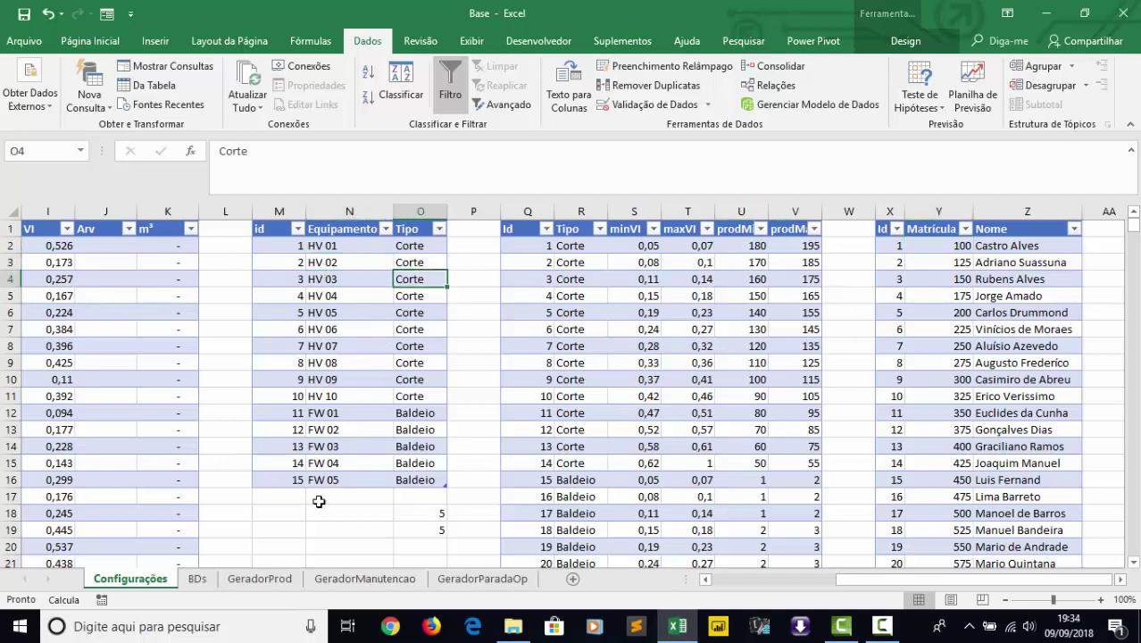
Return to GeradorProd and examine the Produção formula in J2.
click(268, 580)
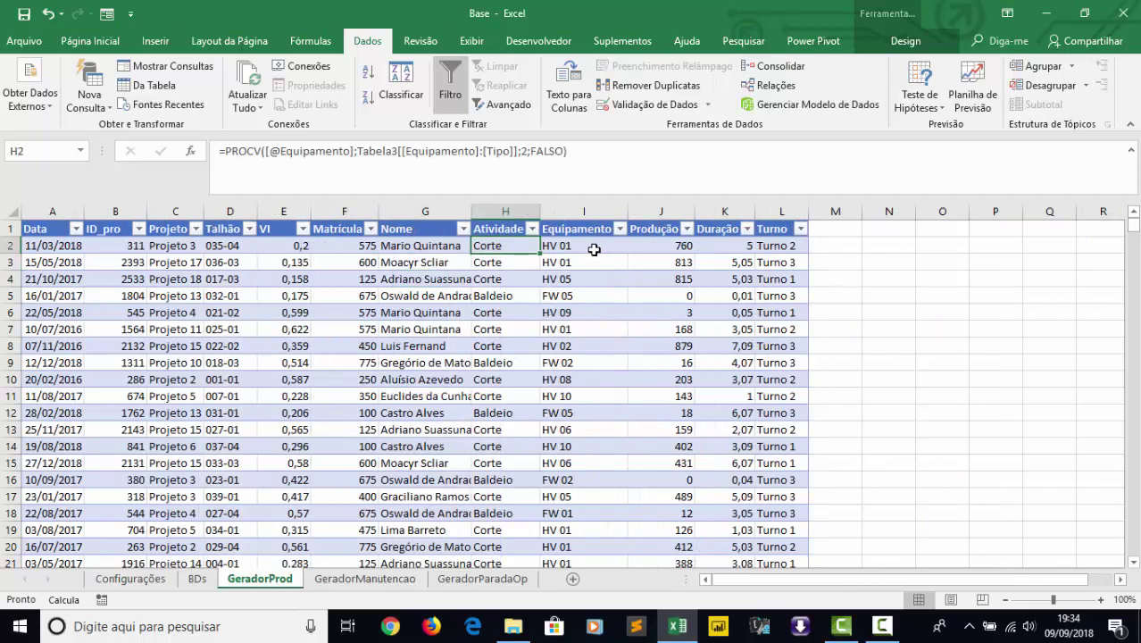
click(656, 247)
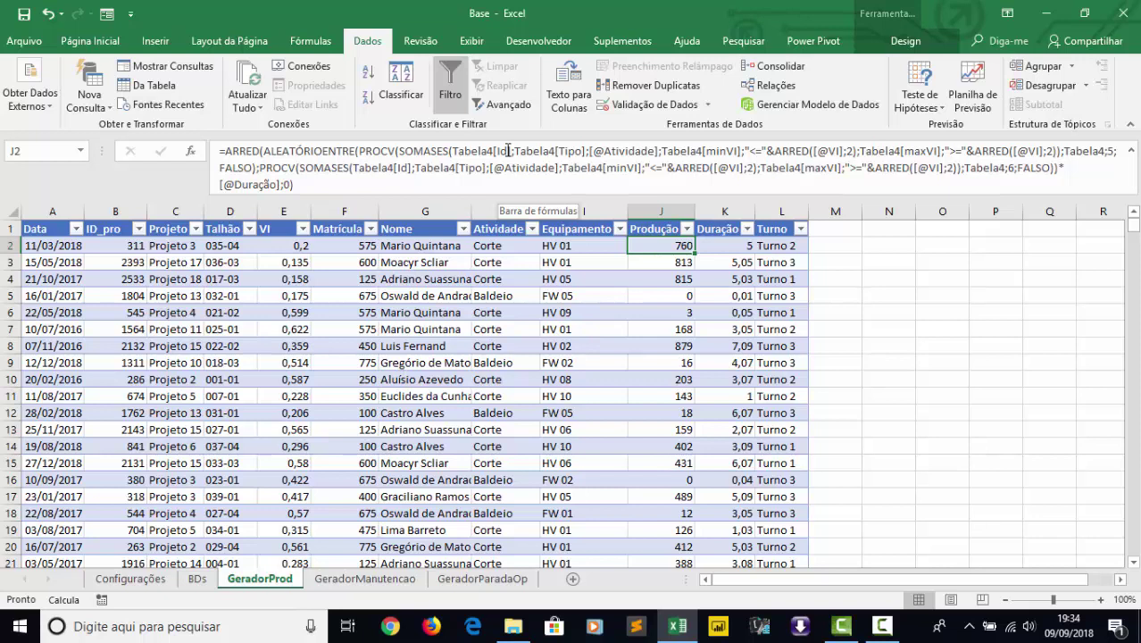
Open the recent workbook Gerador de Dados and bring the lookup lists above its data table into view.
click(43, 42)
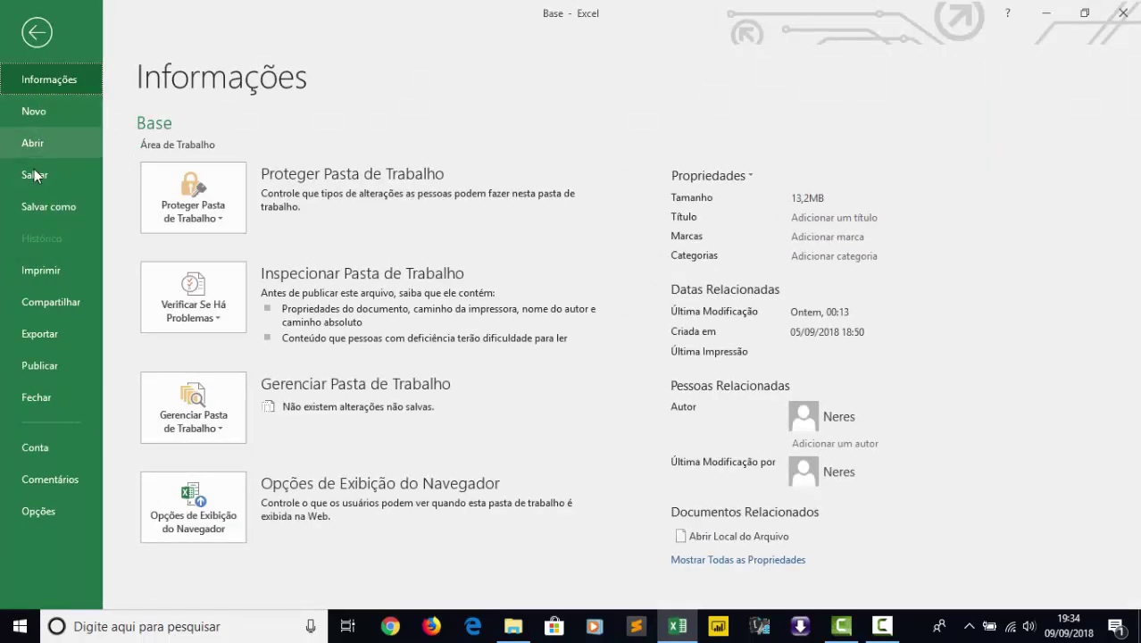
click(48, 138)
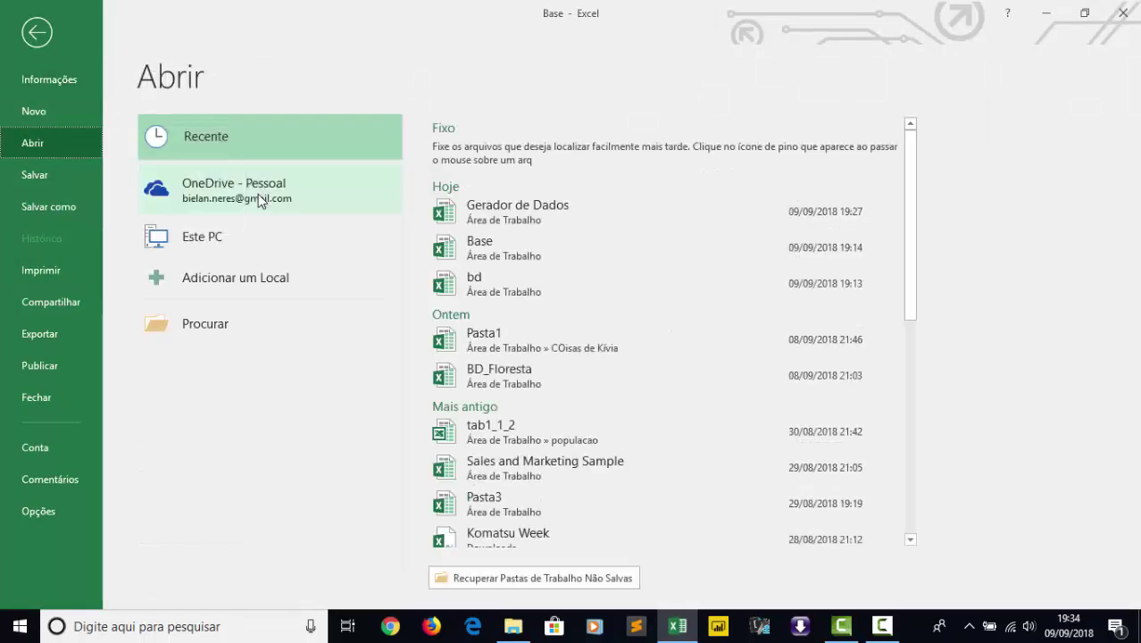
click(508, 219)
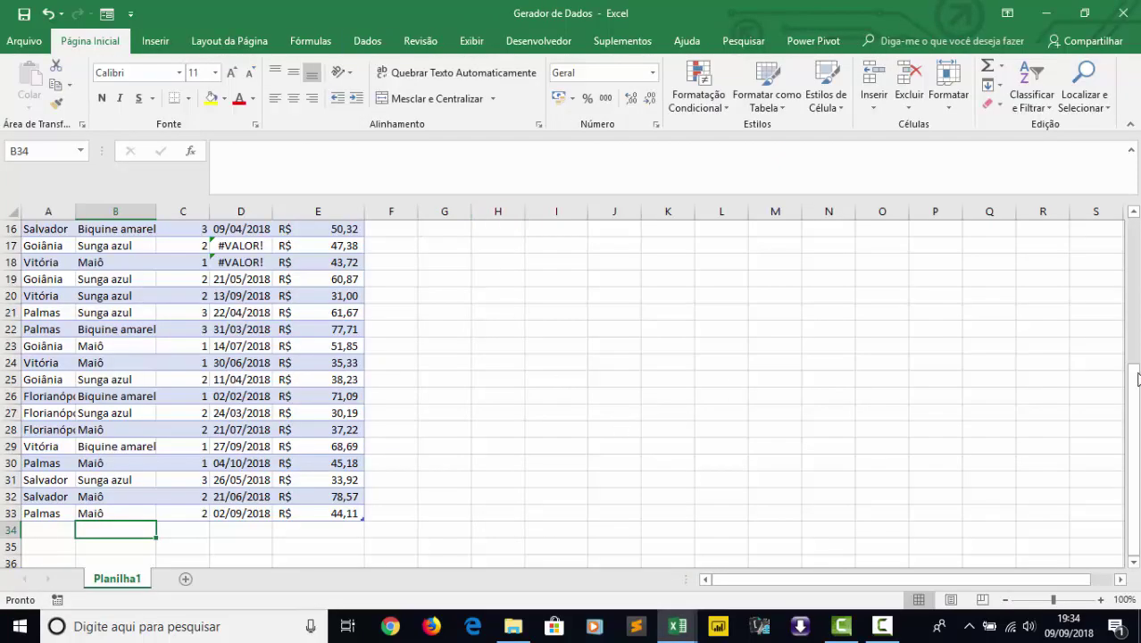
scroll(1132, 402, up, 5)
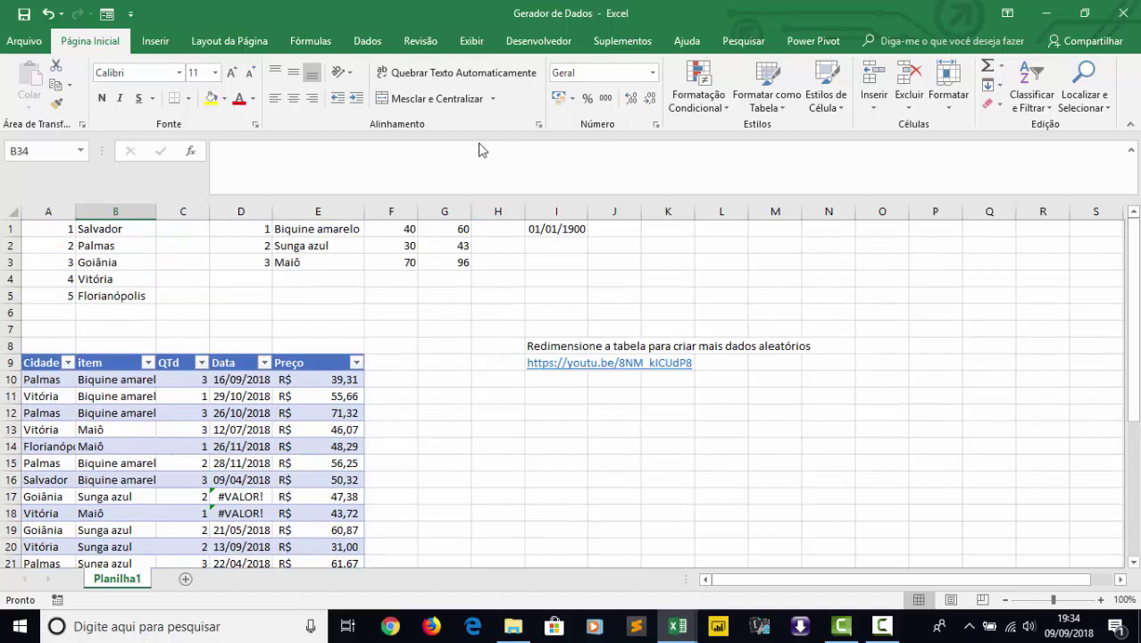
Examine the minimum and maximum price limits beside the items in columns F and G.
click(404, 231)
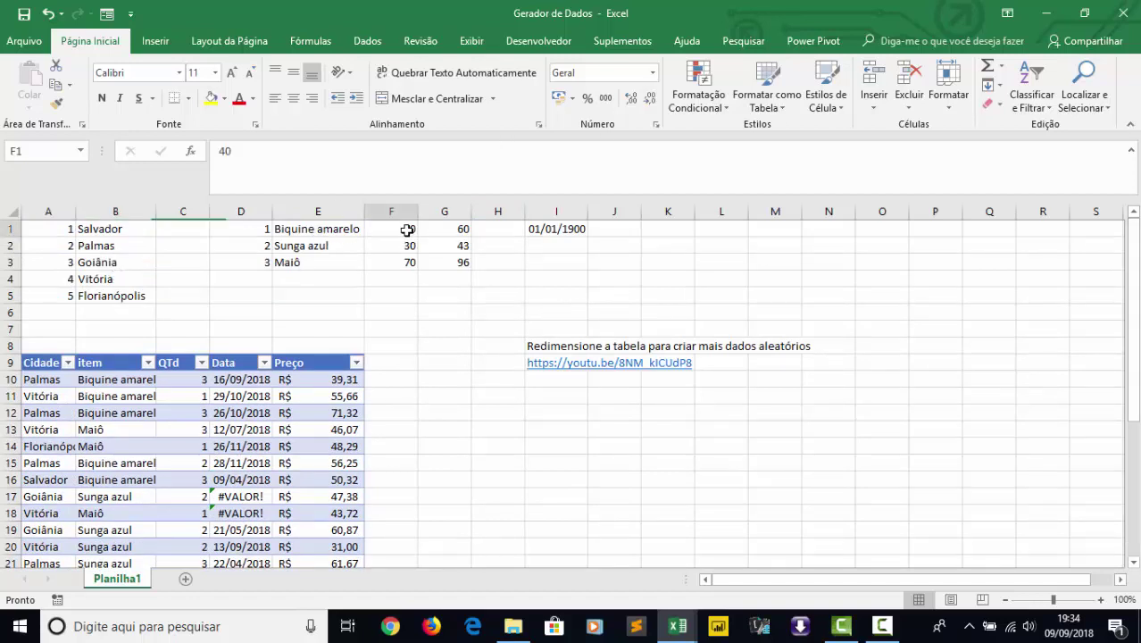
click(455, 233)
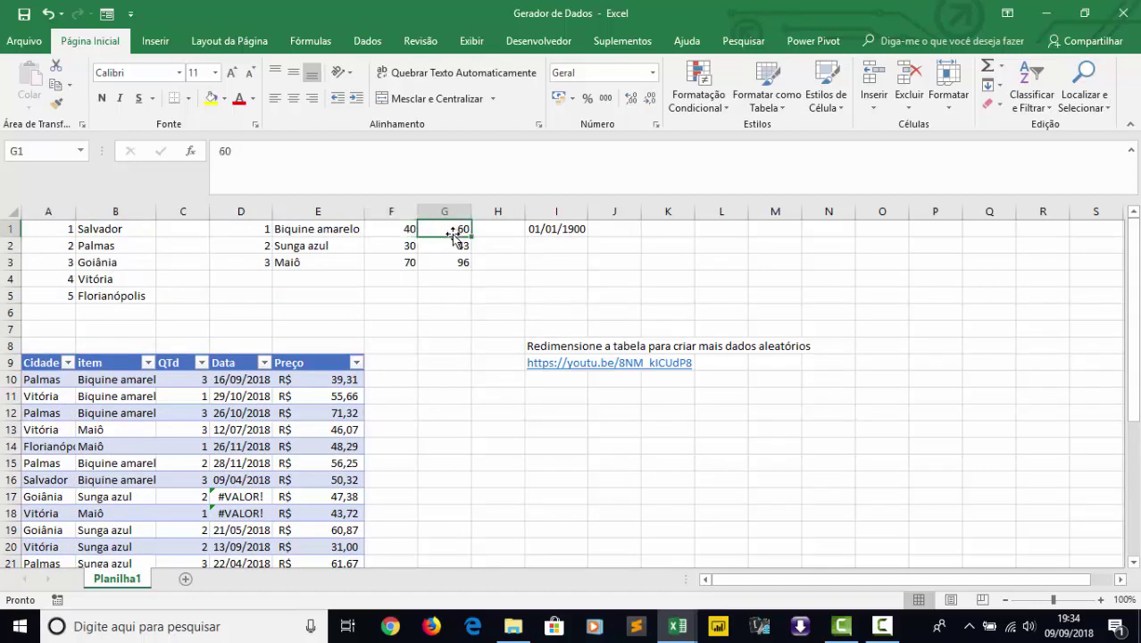
click(402, 230)
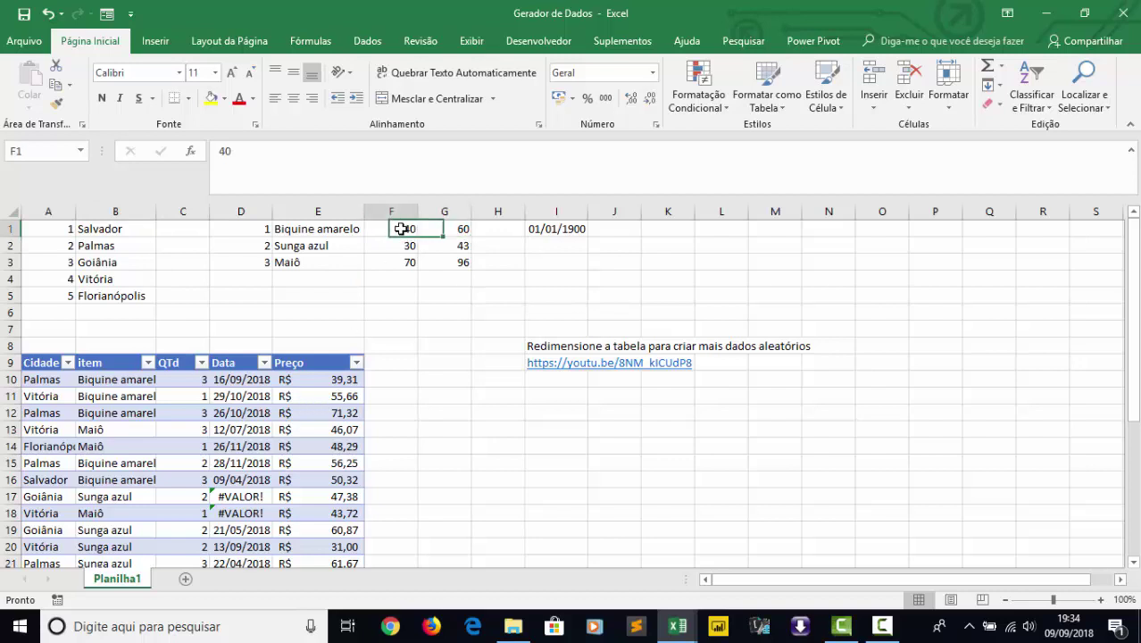
click(455, 230)
click(406, 230)
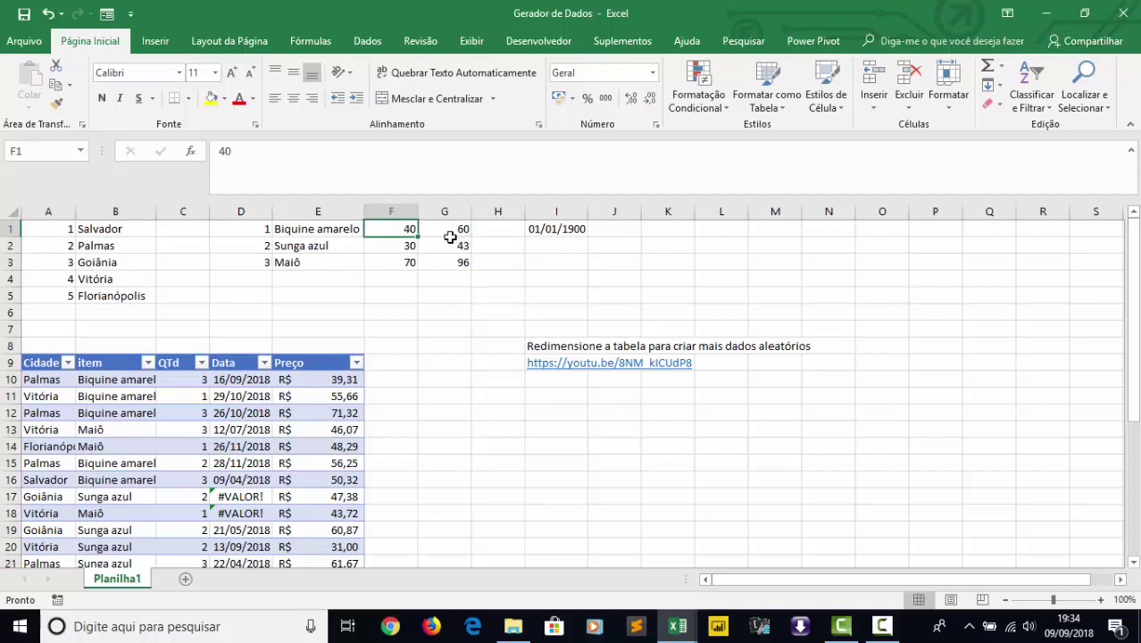
click(451, 242)
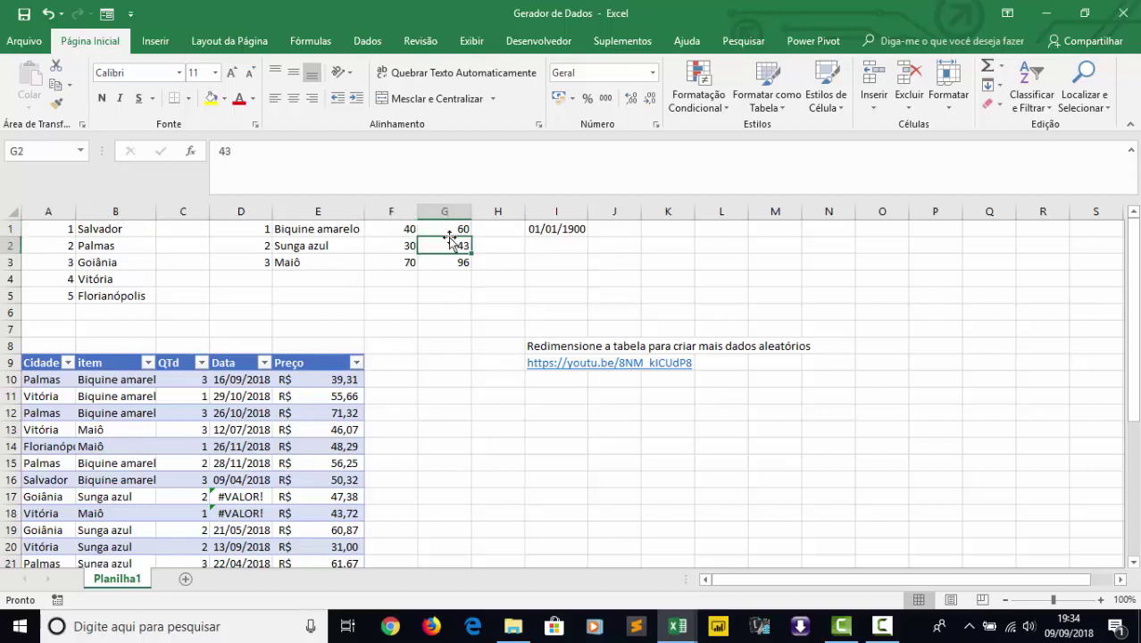
Switch back to the Base workbook and examine the VI and production limits for Corte and Baldeio in the Configurações productivity table.
key(alt+Tab)
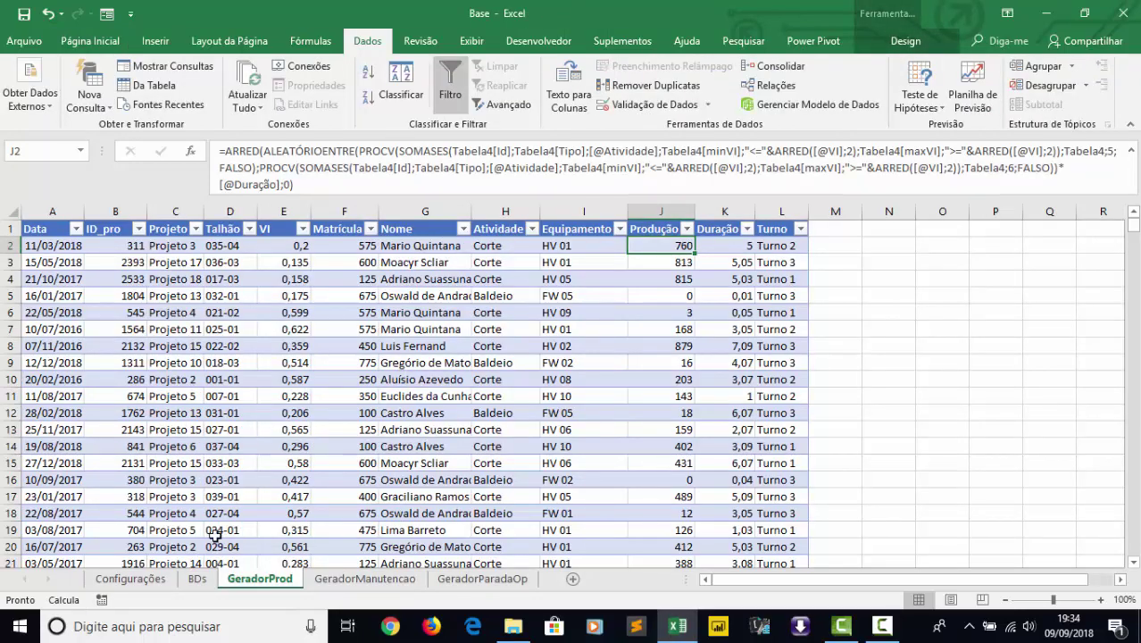
click(130, 579)
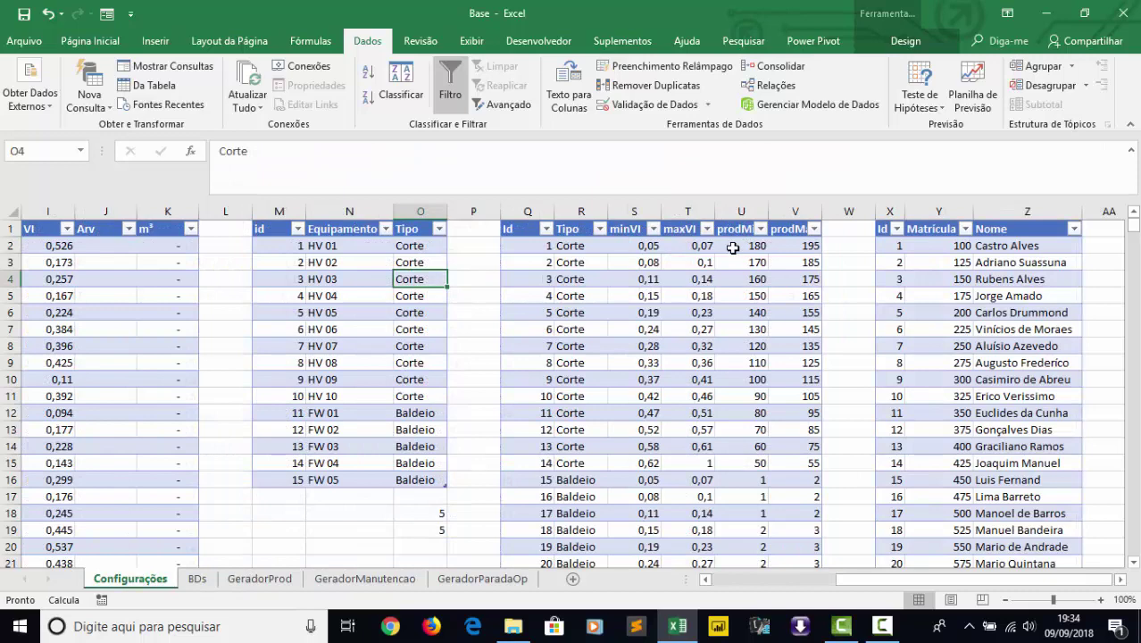
click(639, 246)
click(693, 248)
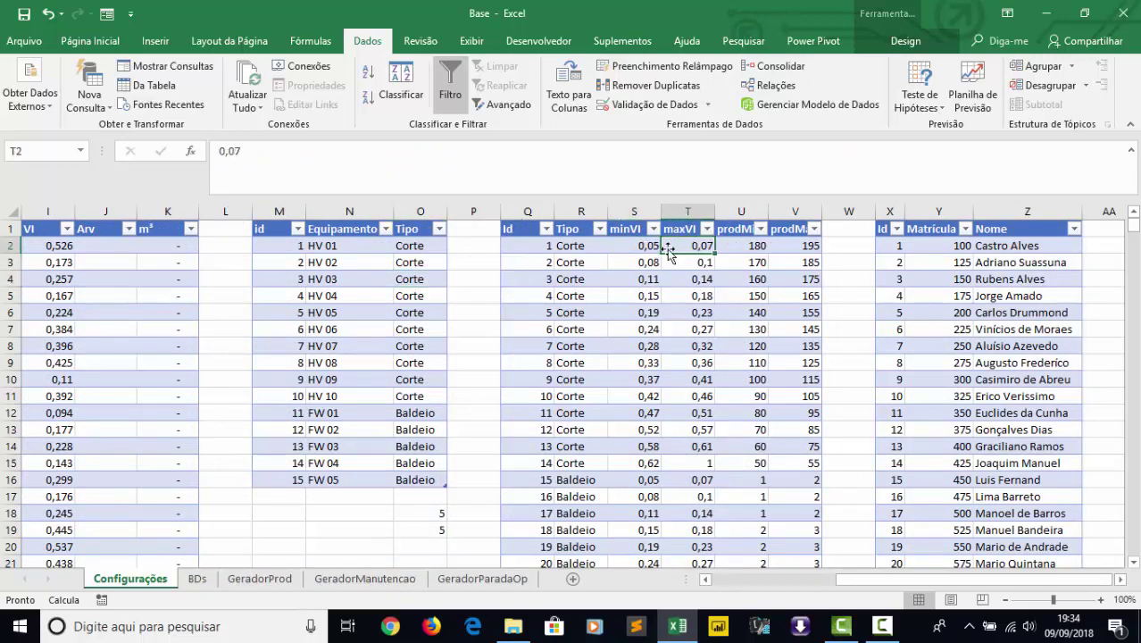
click(750, 247)
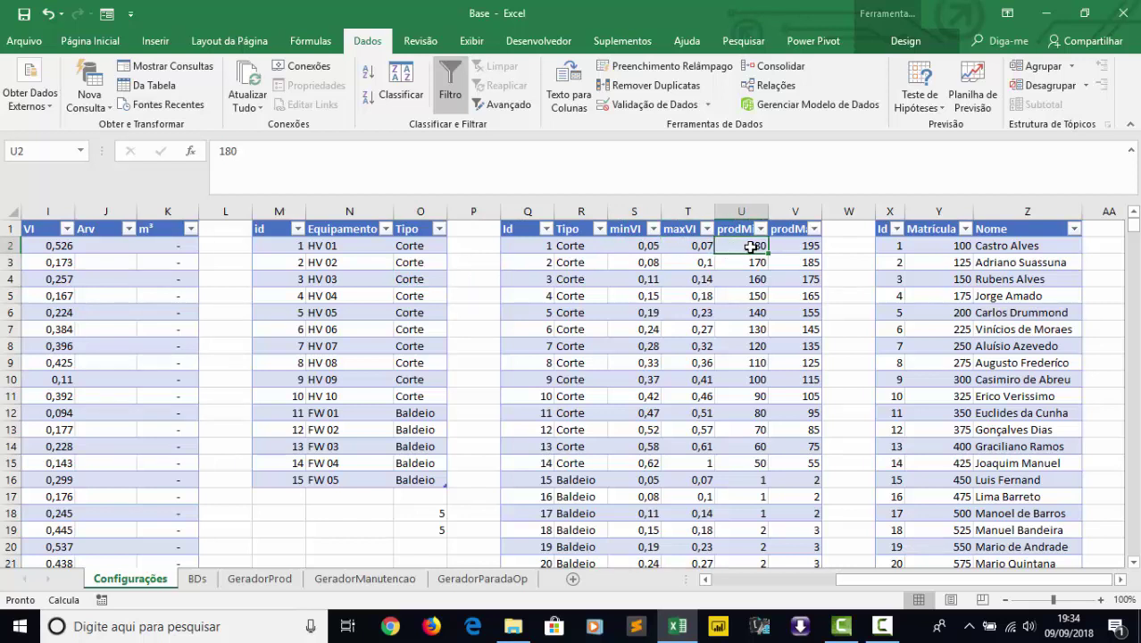
click(808, 246)
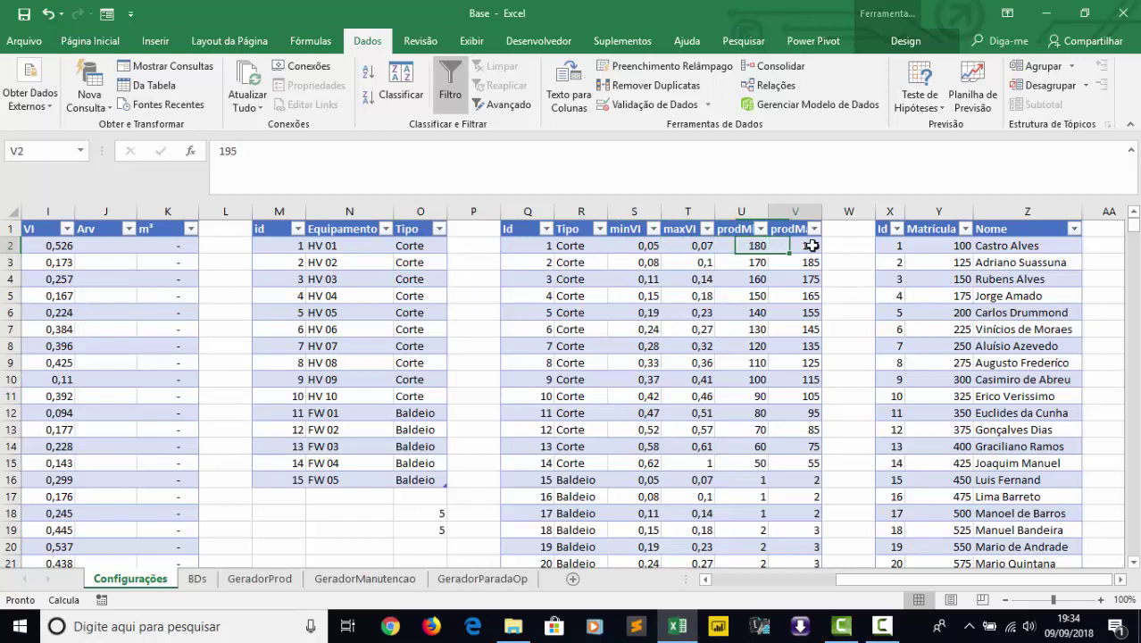
click(745, 481)
click(811, 483)
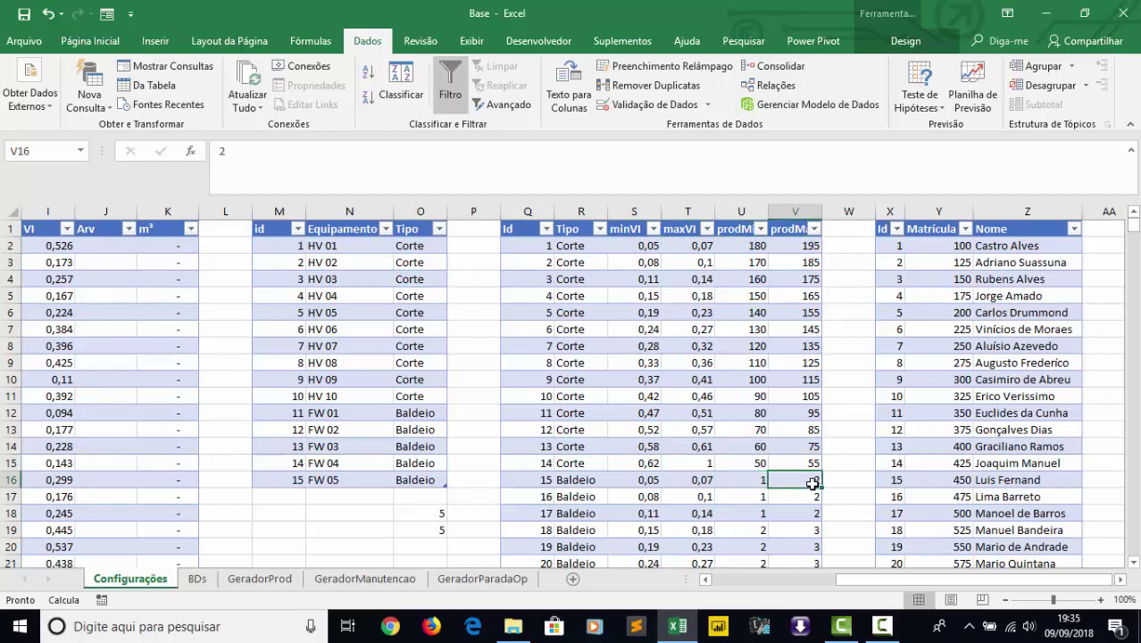
click(565, 358)
click(574, 514)
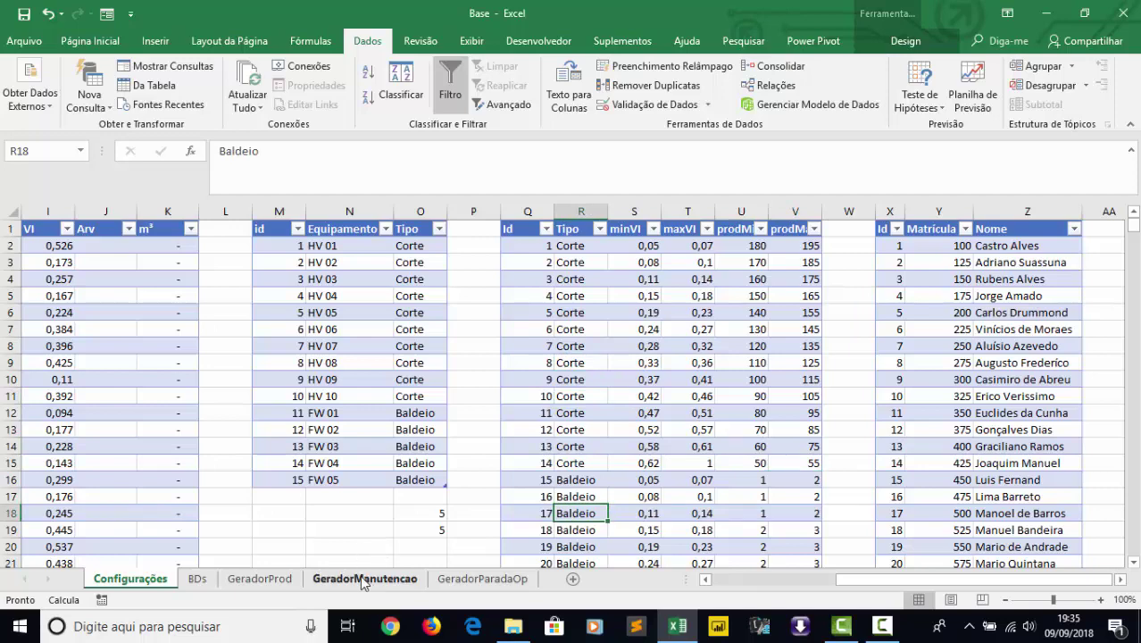
On GeradorProd, examine the ARRED, ALEATÓRIOENTRE, PROCV and SOMASES parts of the J2 Produção formula, leaving it unedited.
click(275, 580)
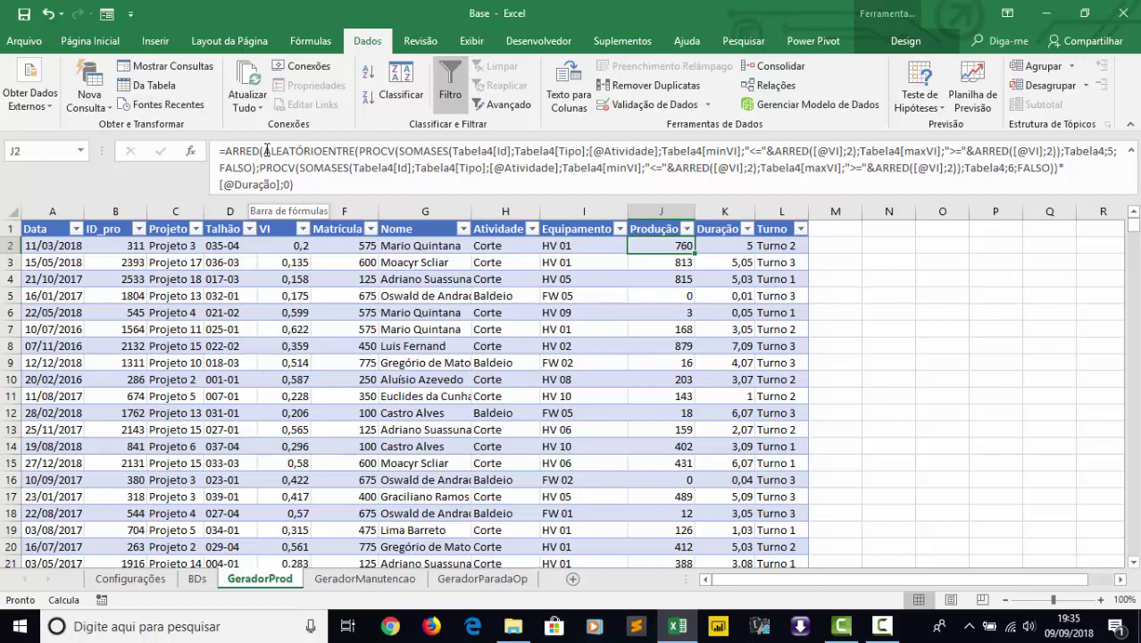
click(266, 151)
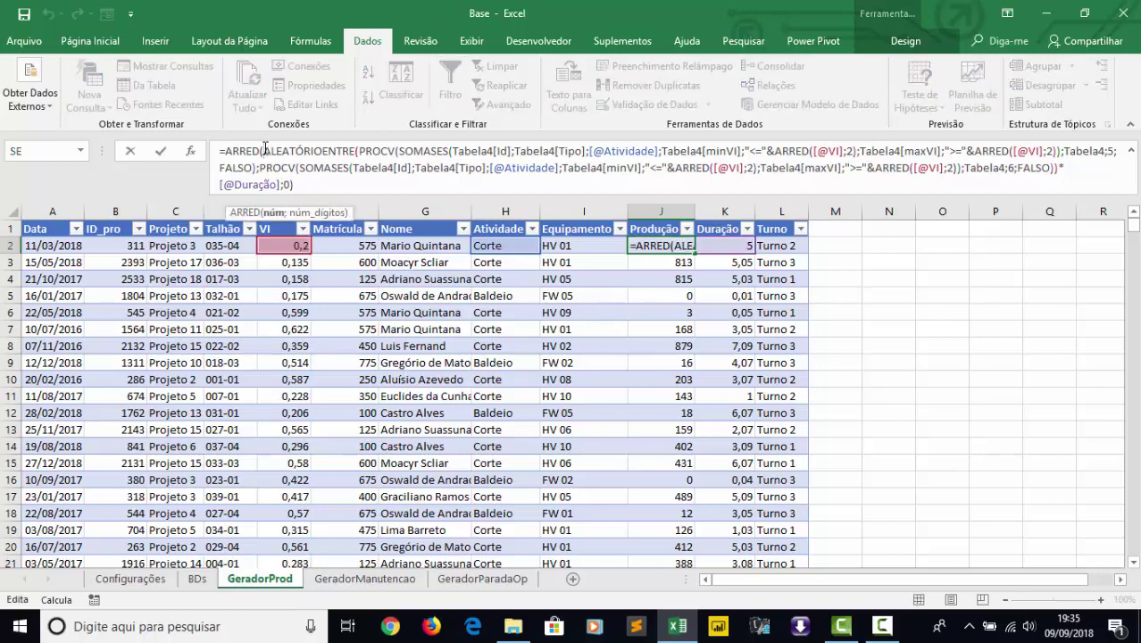
click(274, 216)
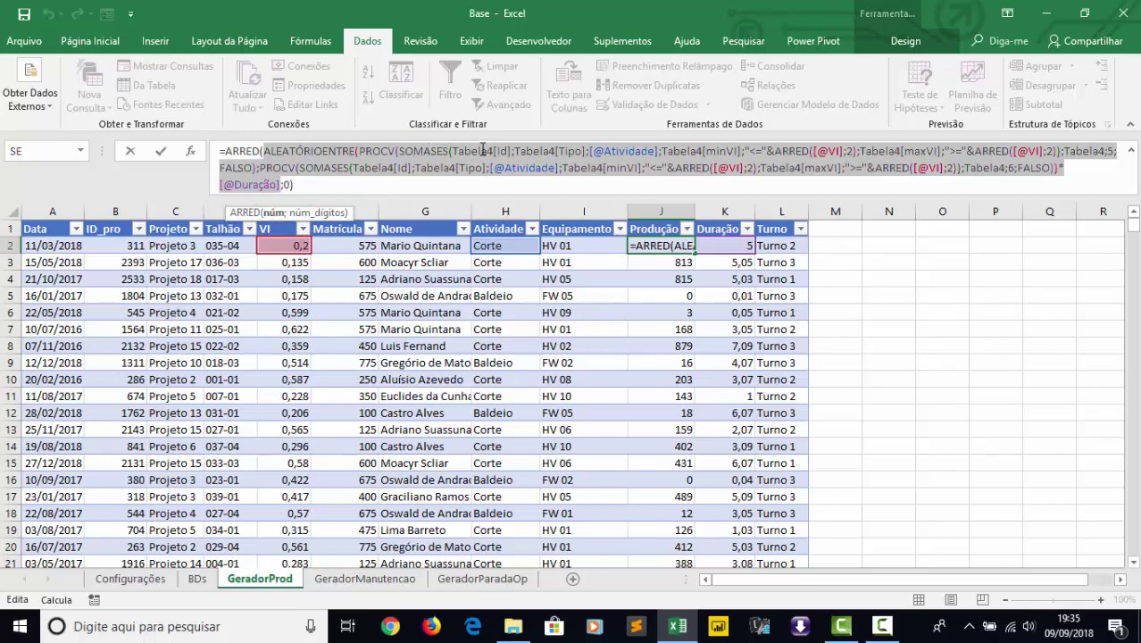
key(Escape)
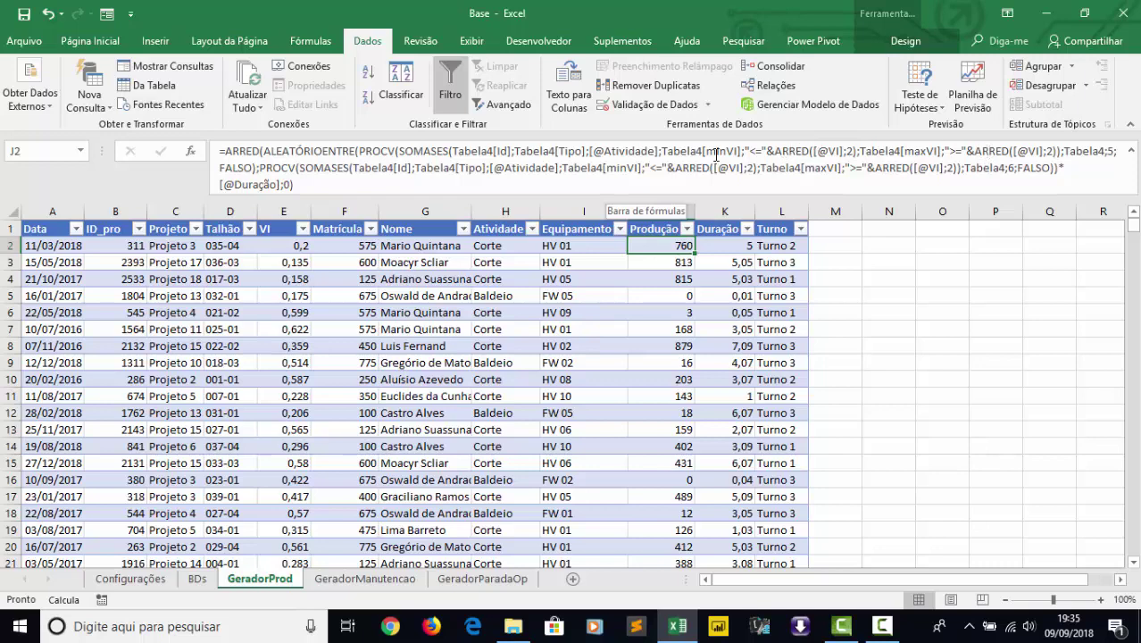
click(399, 152)
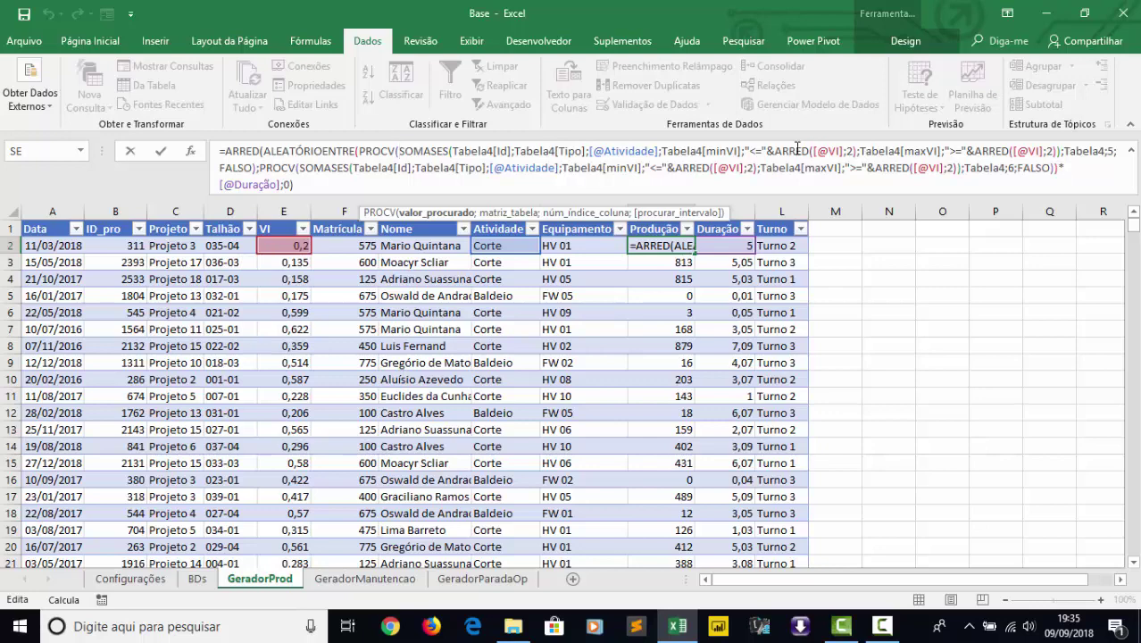
key(Escape)
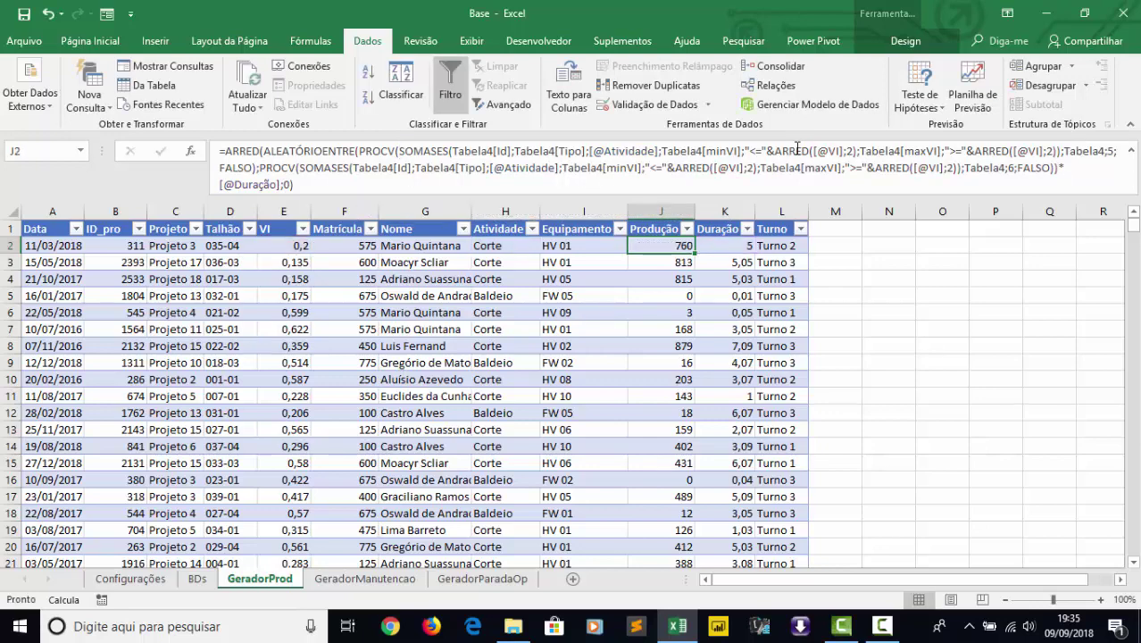
In the Configurações productivity table, find the Corte row whose minVI and maxVI limits of 0,19 and 0,23 contain the first record's VI.
click(197, 579)
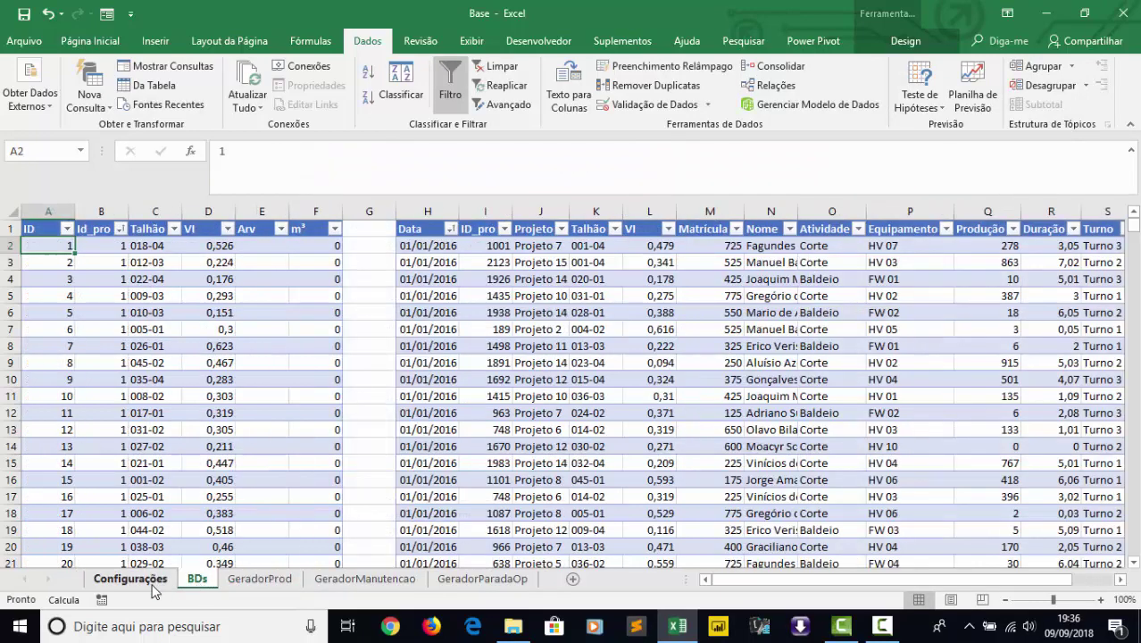
click(143, 581)
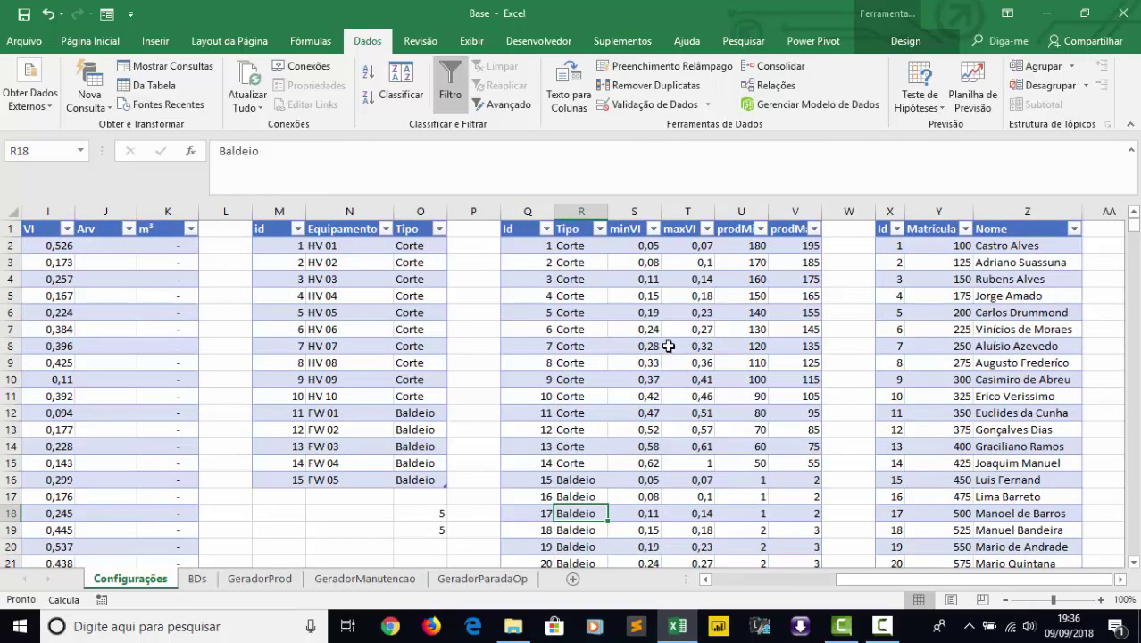
click(647, 310)
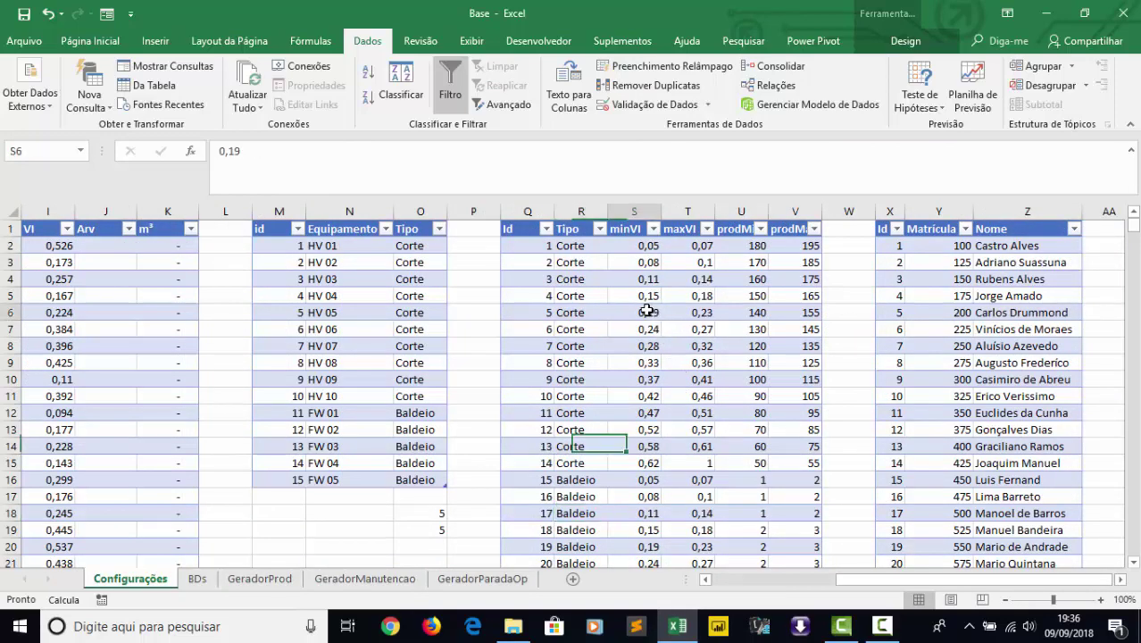
drag(647, 310, 689, 313)
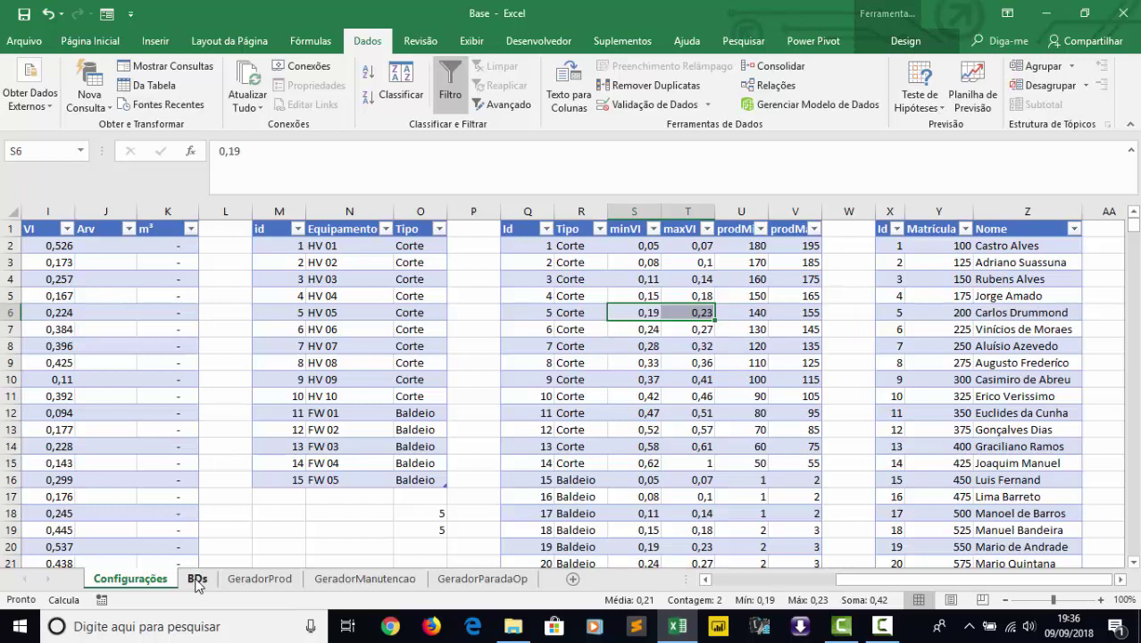
Check row 2's Duração on GeradorProd, and divide its Produção by it in Calculadora as 760 ÷ 5.
click(254, 578)
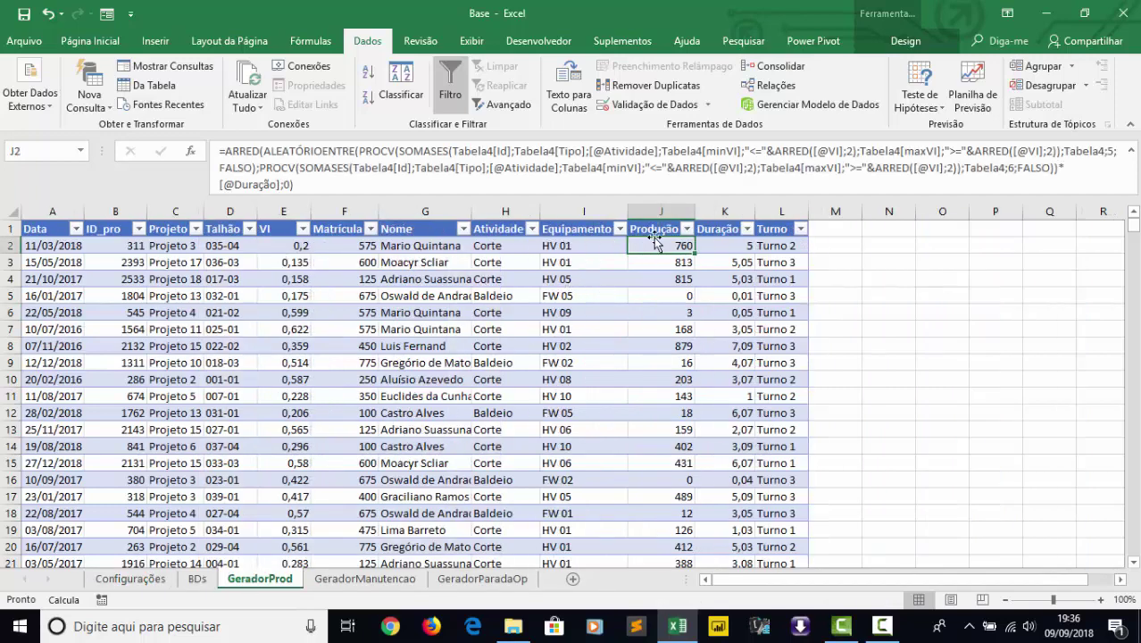
click(727, 245)
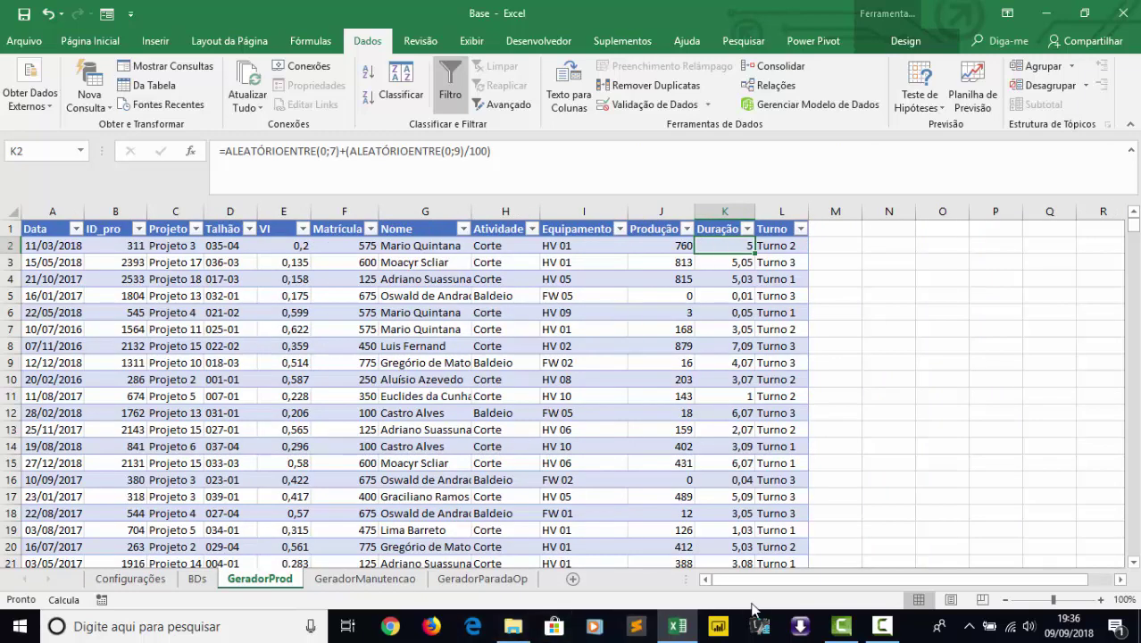
key(super)
text(caçl)
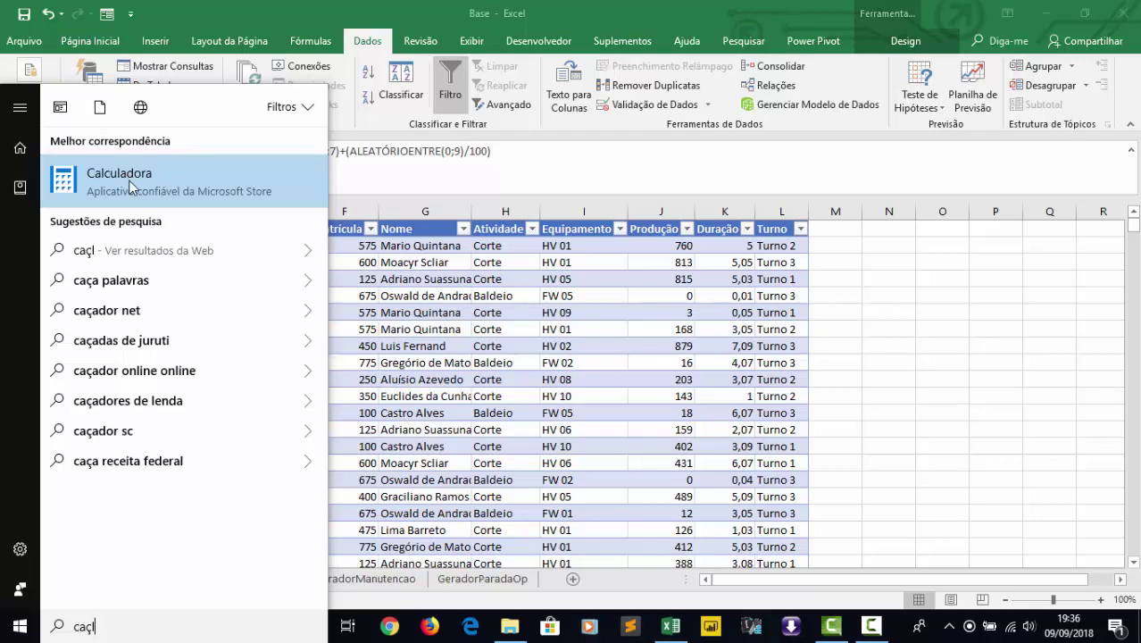
click(131, 188)
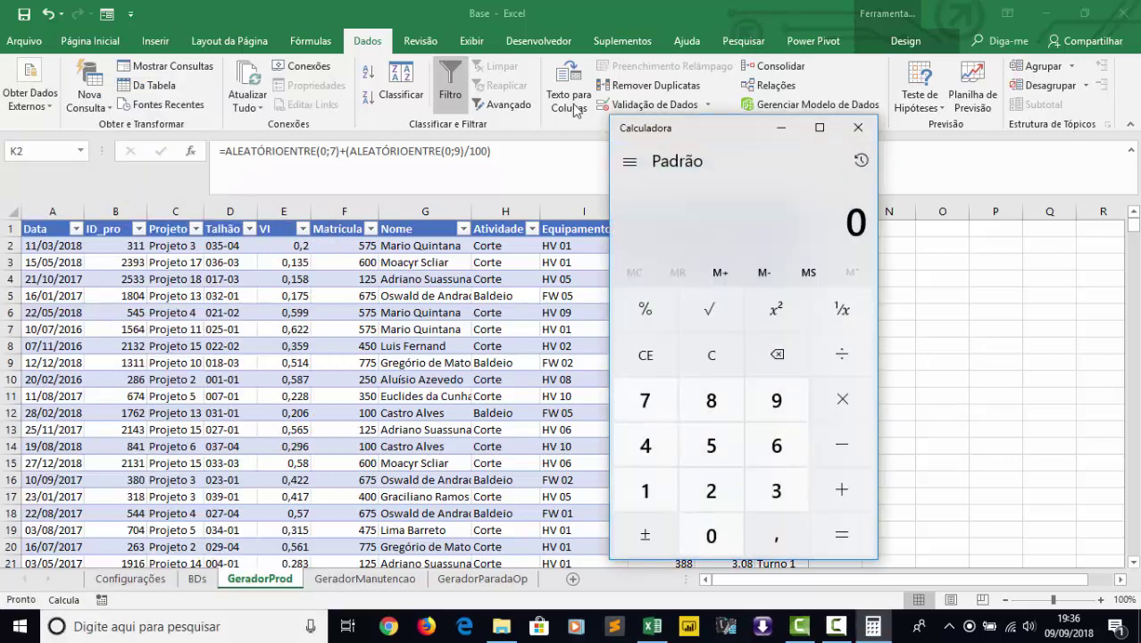
drag(735, 131, 337, 143)
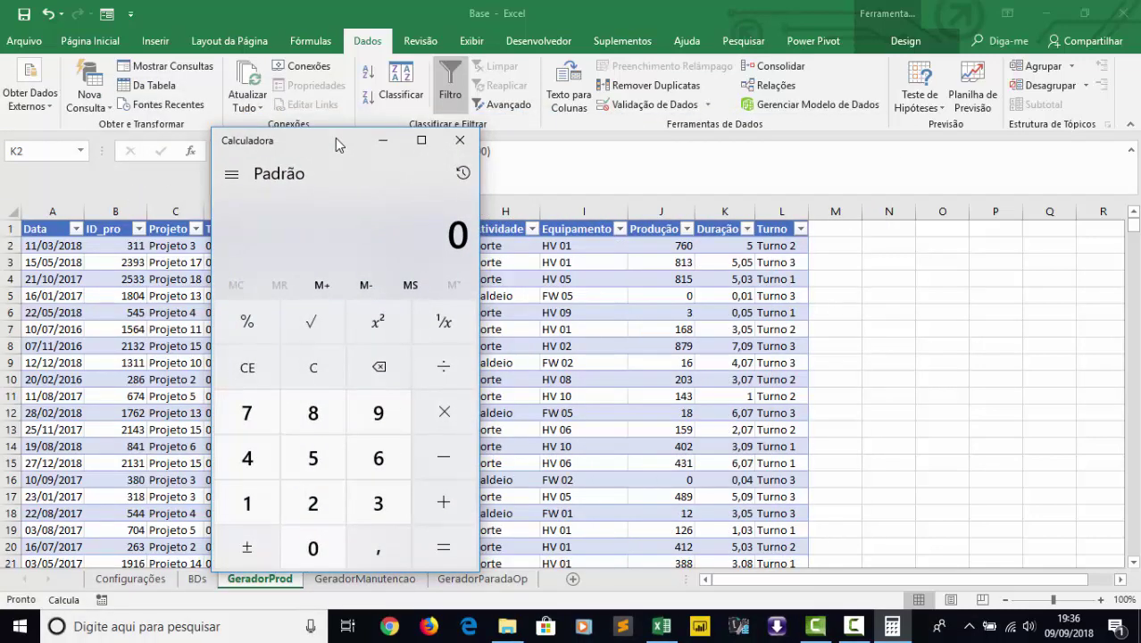
text(760)
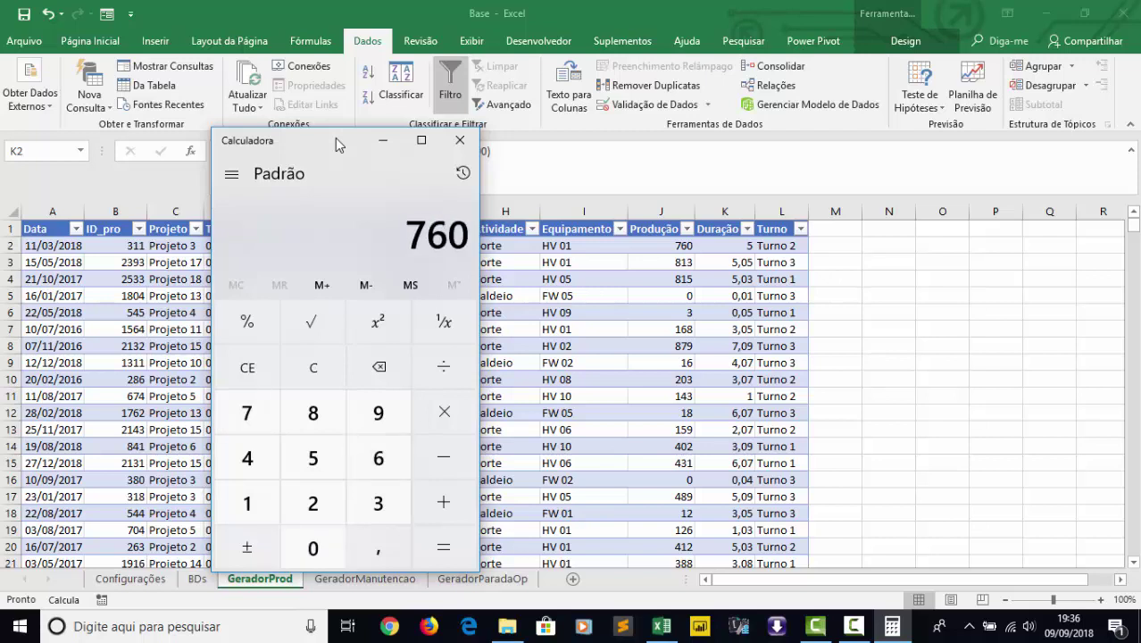
text(/5)
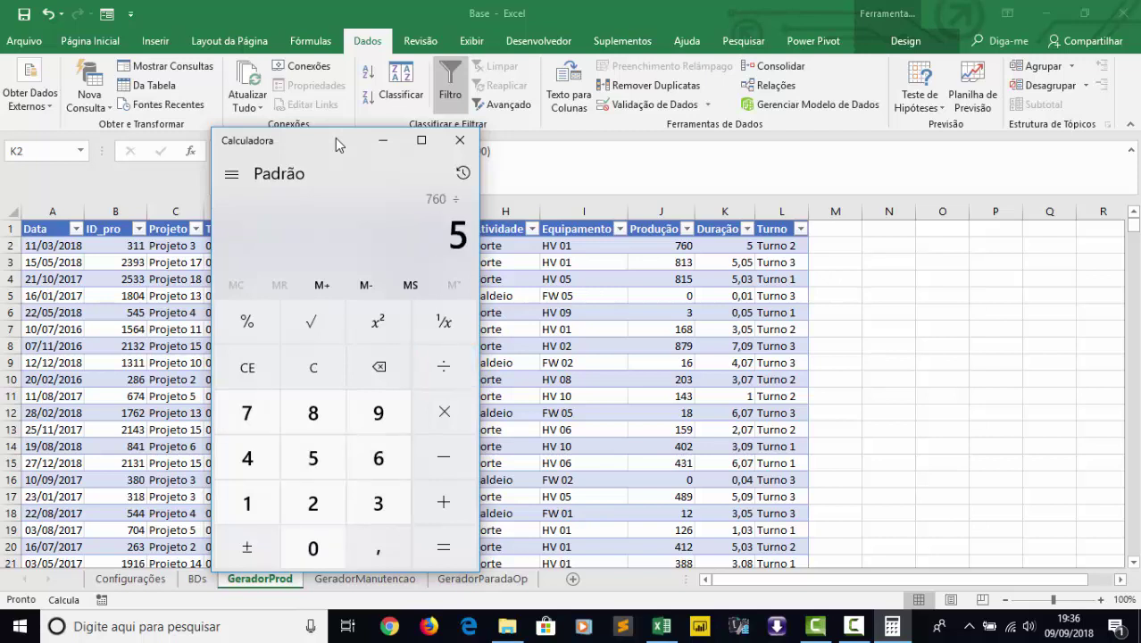
key(Return)
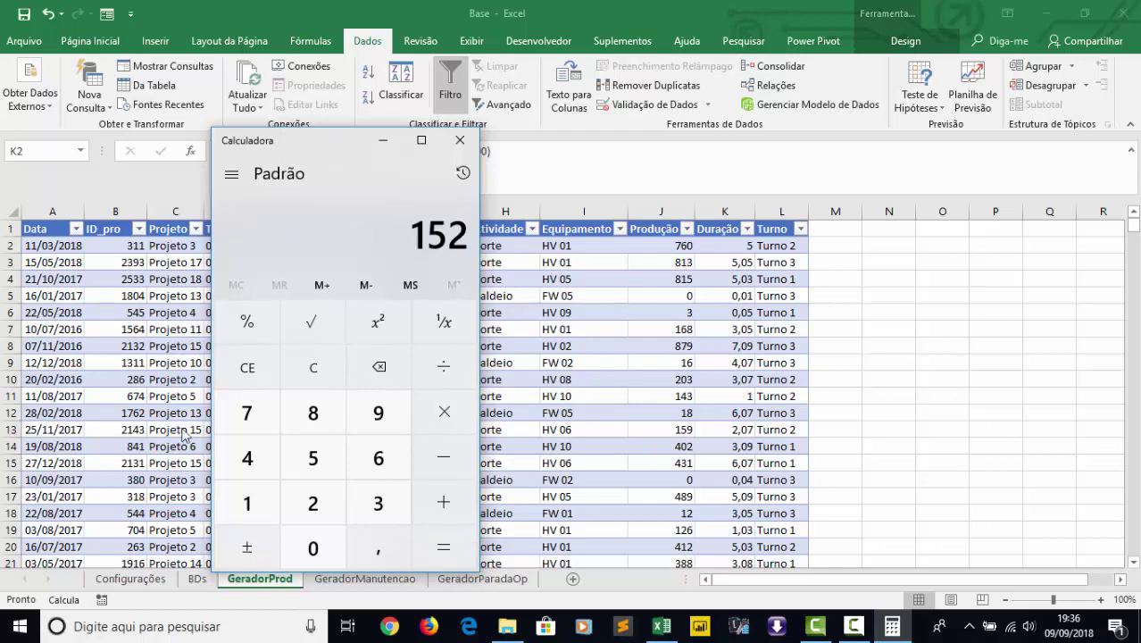
Compare the hourly production in Calculadora with the Corte production limits for VI 0,19 to 0,23 on Configurações.
click(162, 589)
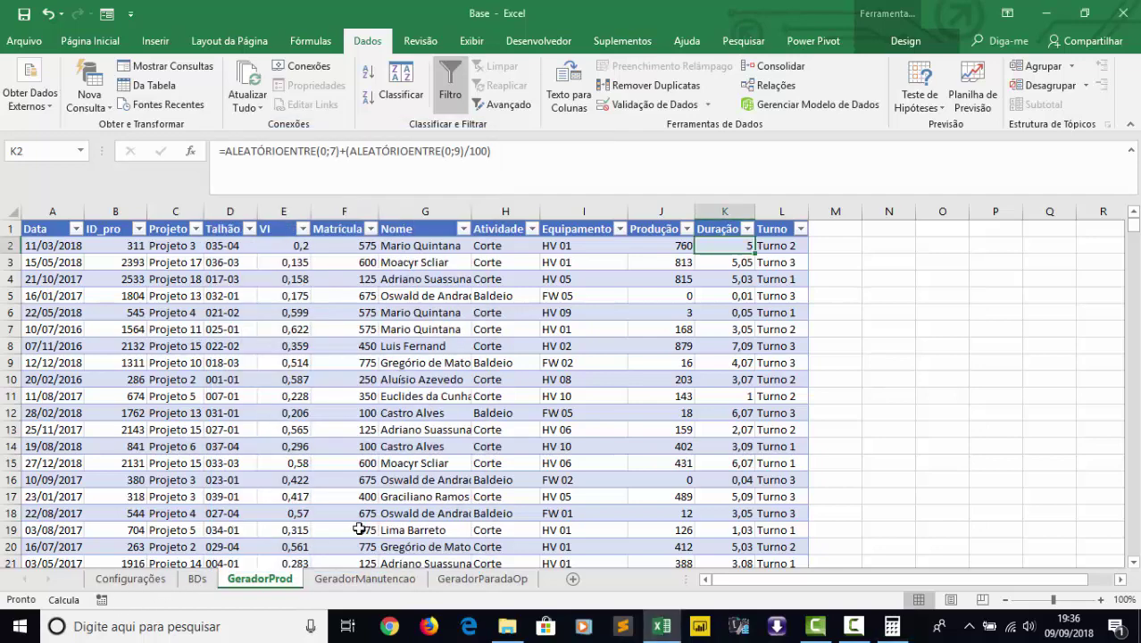
click(159, 578)
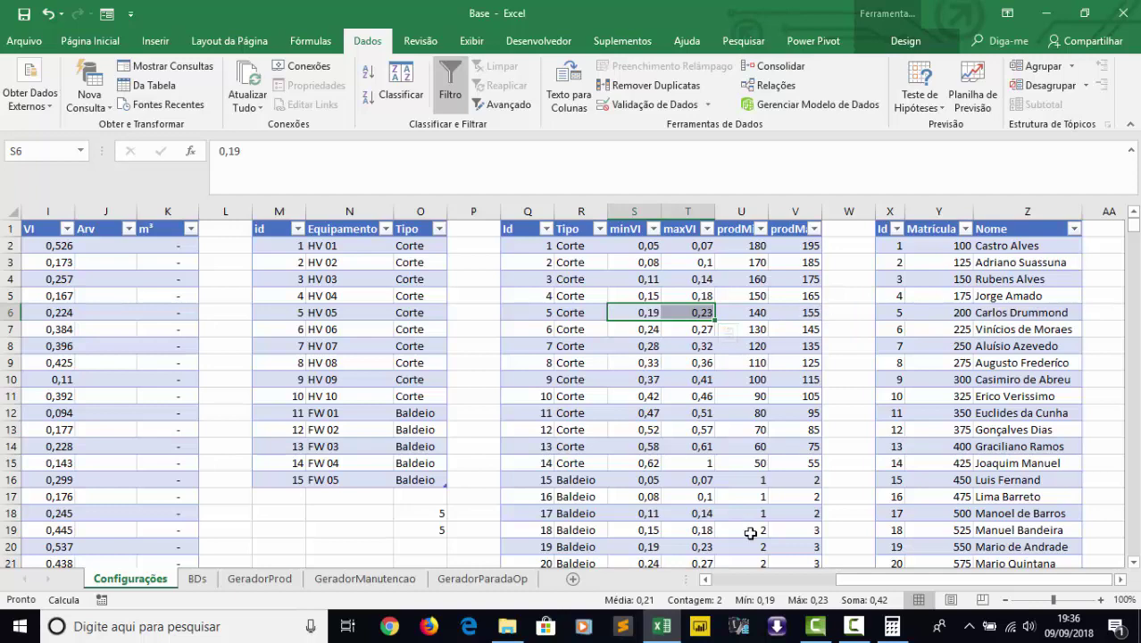
click(892, 625)
click(892, 626)
On GeradorProd, examine the row 2 formulas for Produção, Duração and Turno.
click(270, 579)
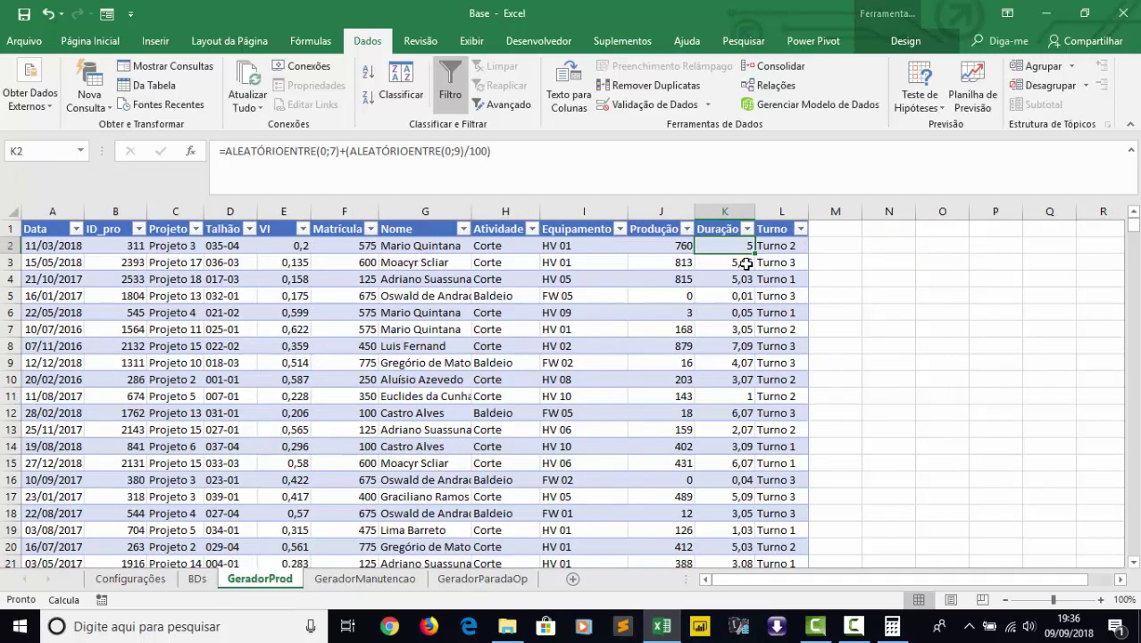
click(667, 246)
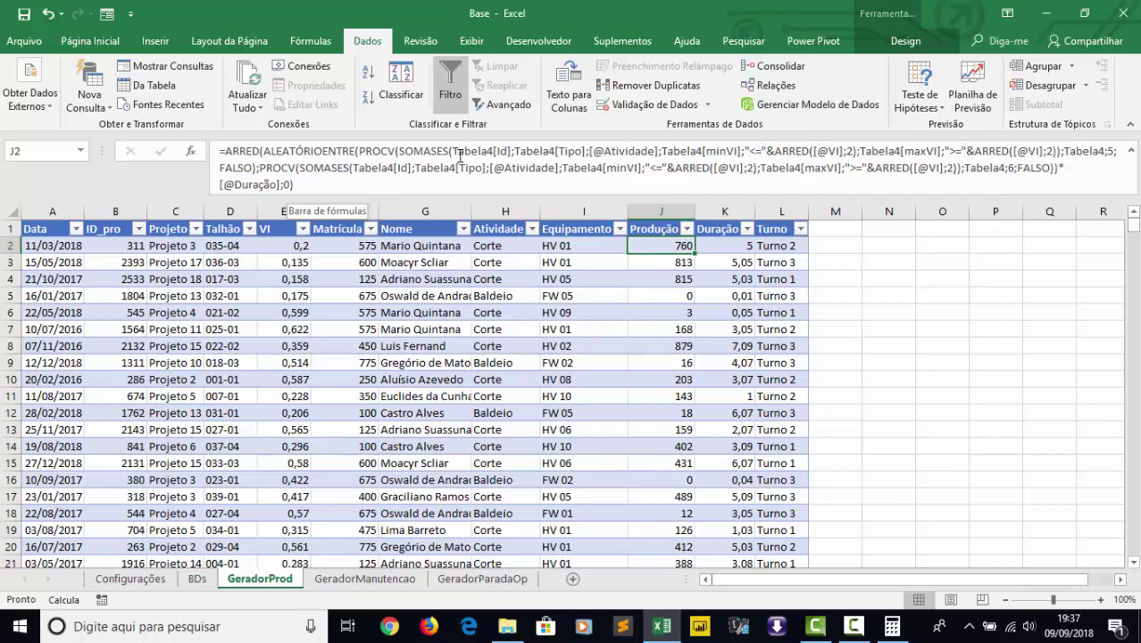
click(728, 244)
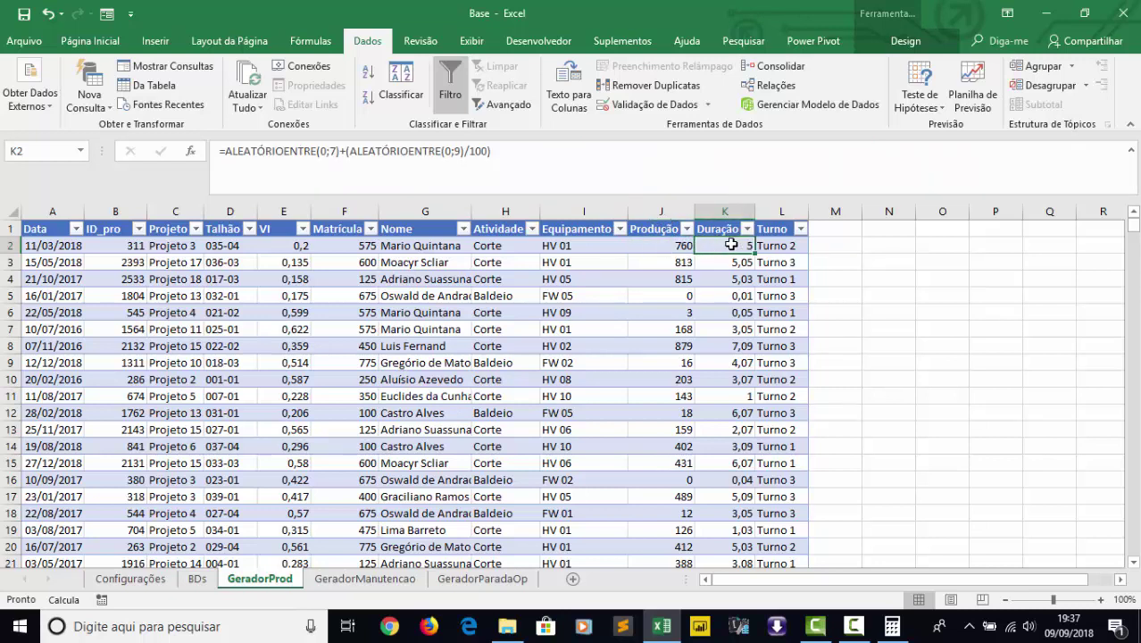
click(785, 244)
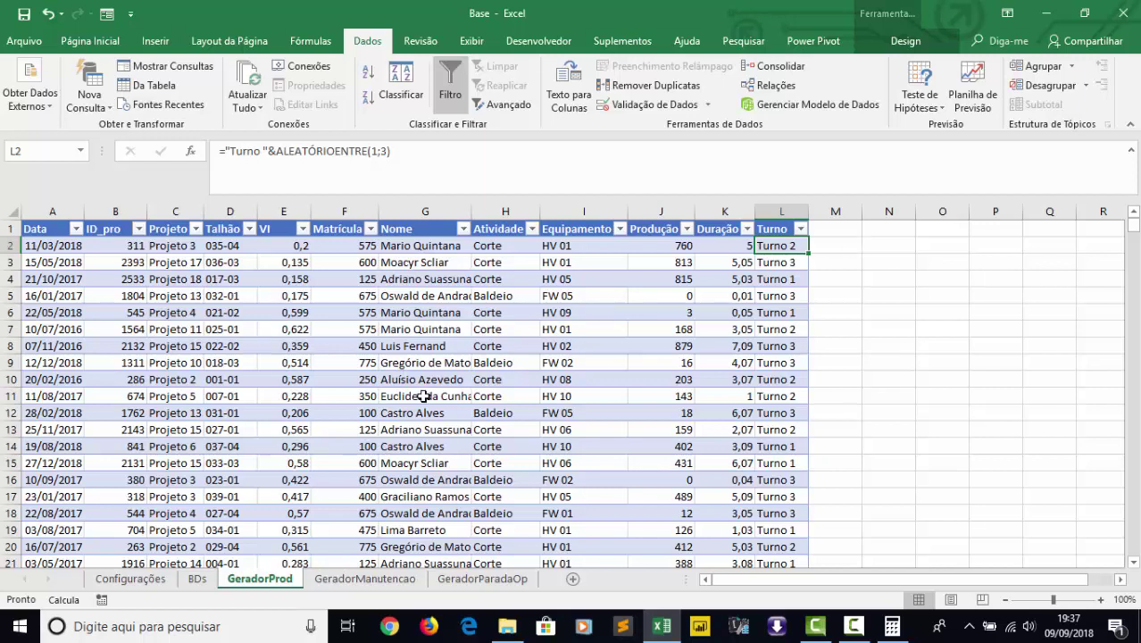
On BDs, examine the production data table from the Data column through to the Tipo column.
click(194, 587)
click(447, 248)
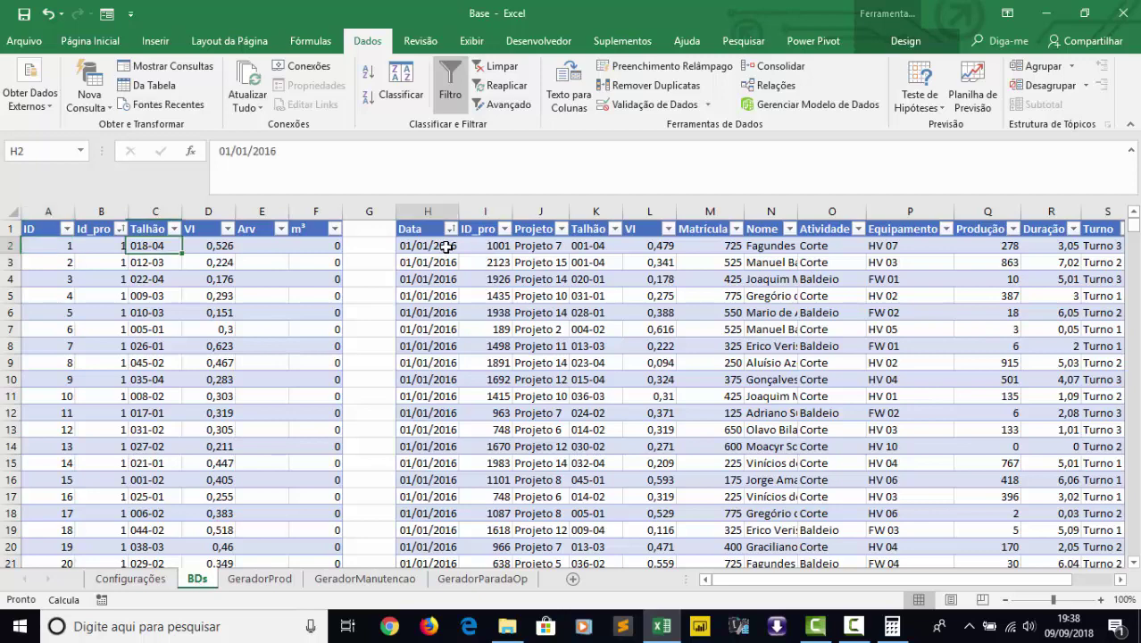
drag(747, 580, 799, 579)
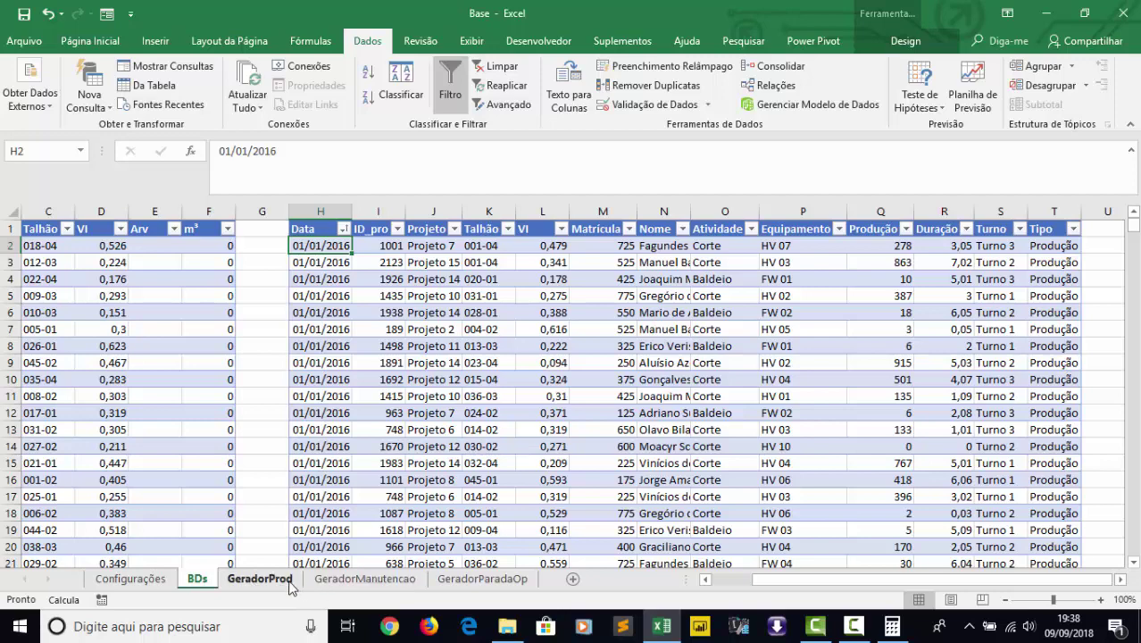
Examine the first record on GeradorManutencao, checking its Tipo and the fixed values from ID_pro through Produção.
click(361, 579)
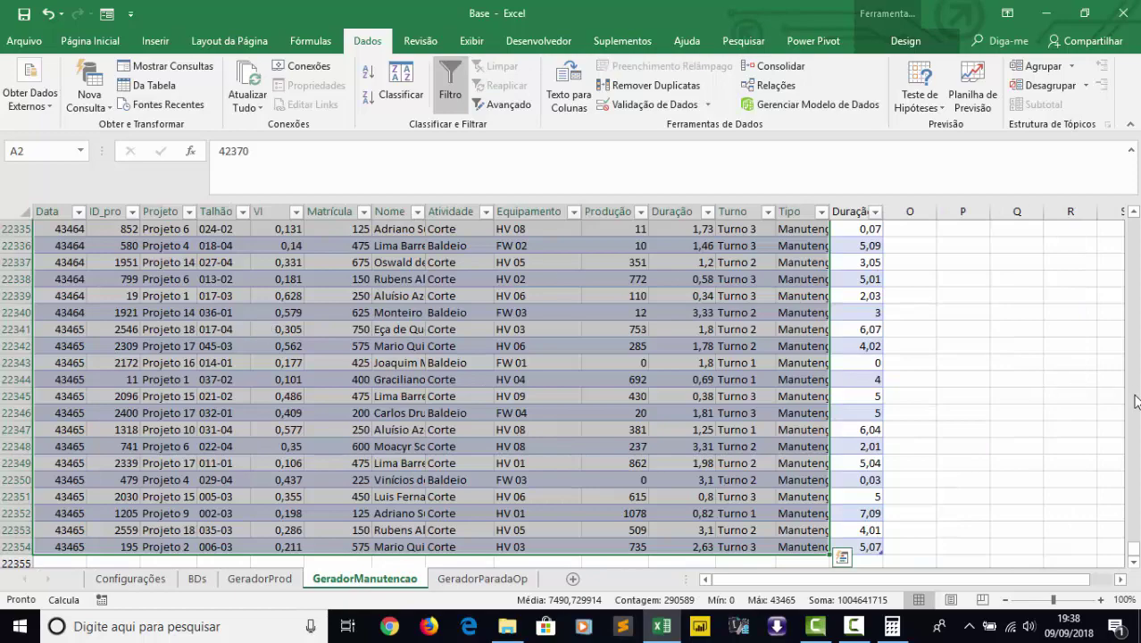
drag(1132, 548, 1123, 224)
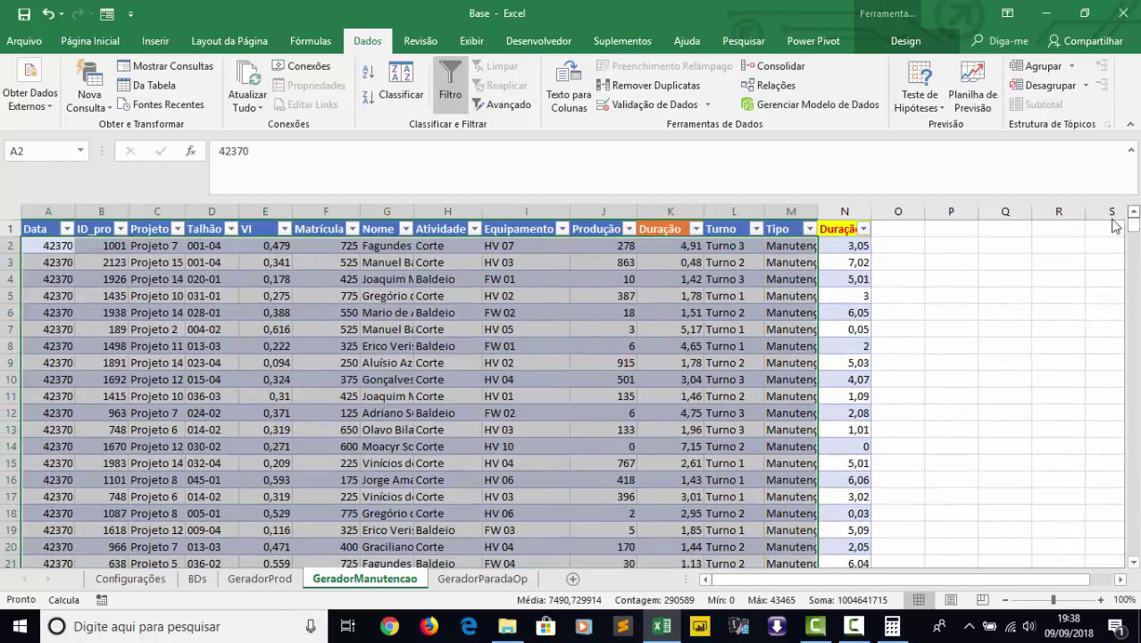
click(775, 246)
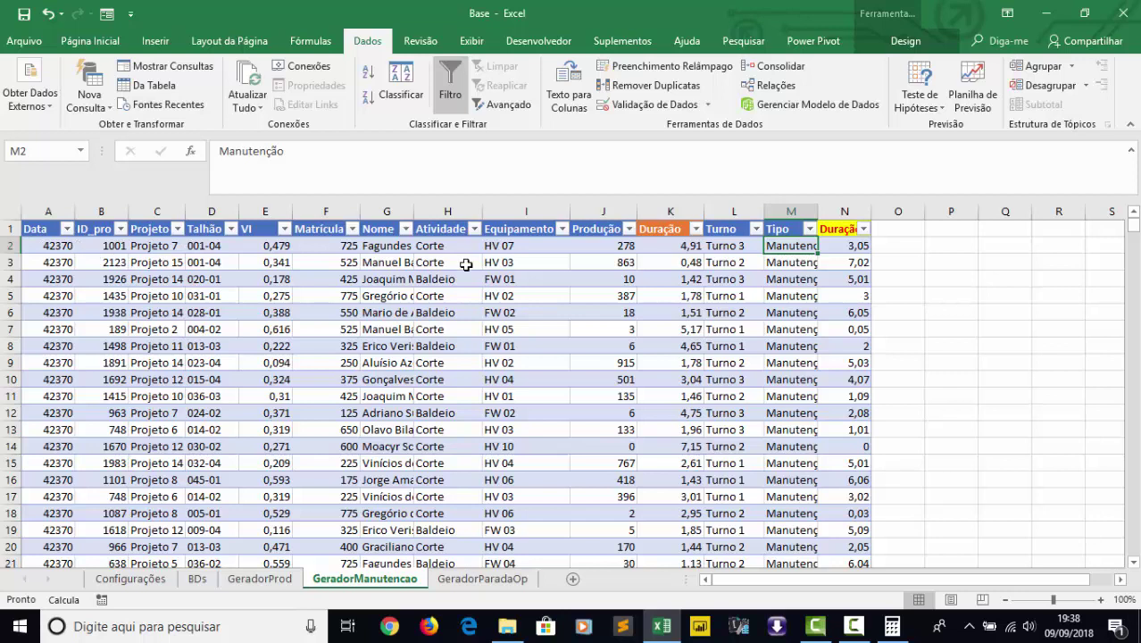
click(116, 252)
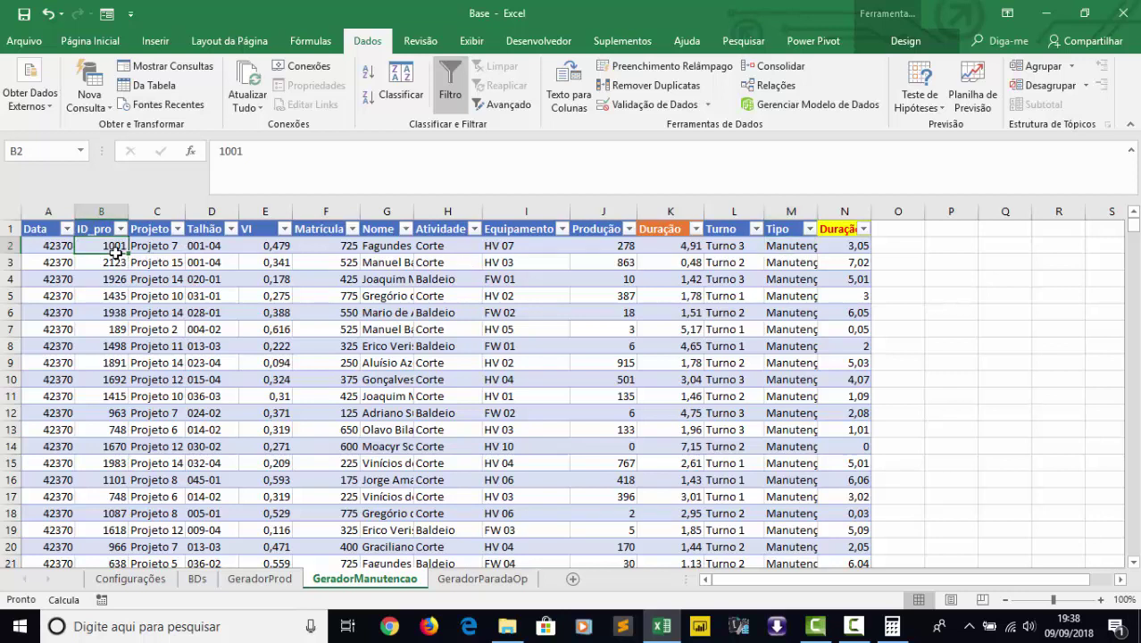
key(Right)
key(Right)
key(Right)
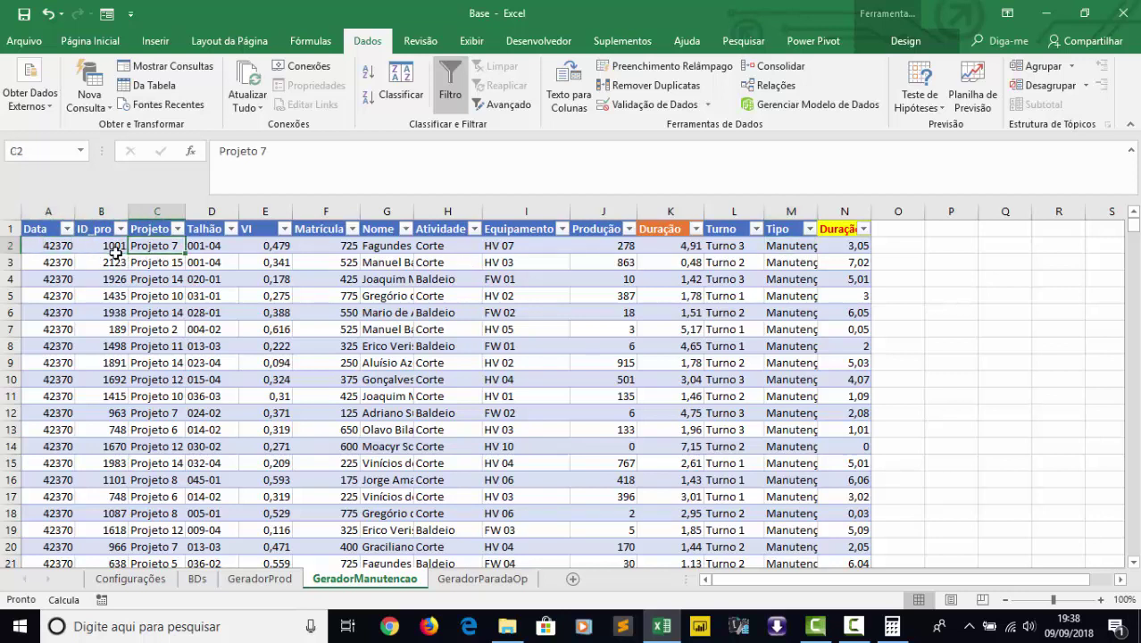
key(Right)
key(Right)
key(Right)
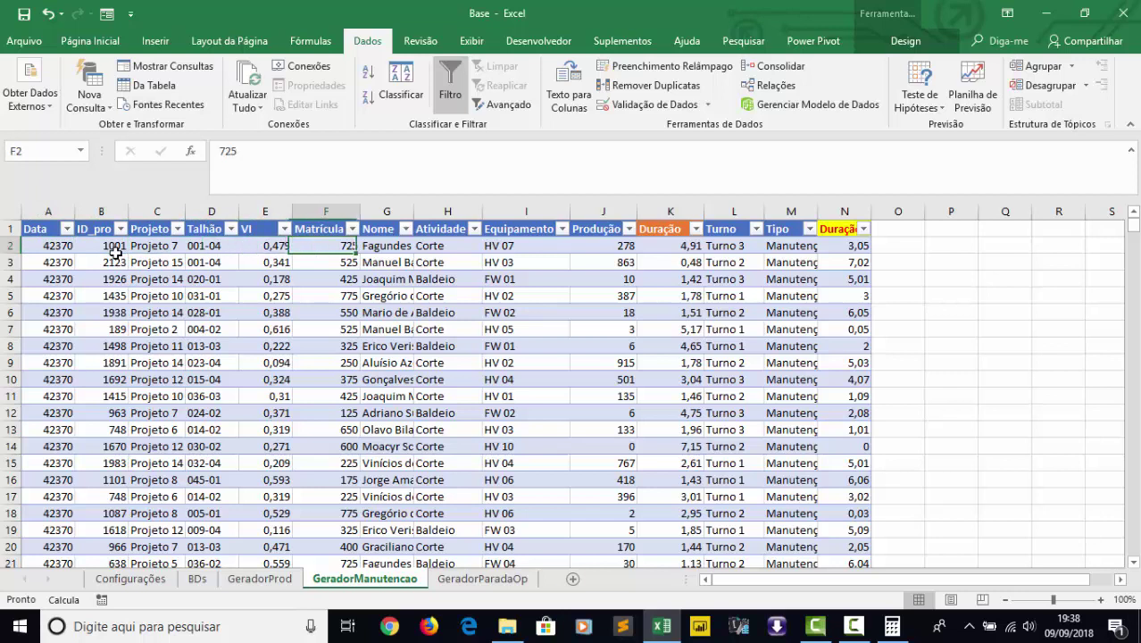
key(Right)
key(Right)
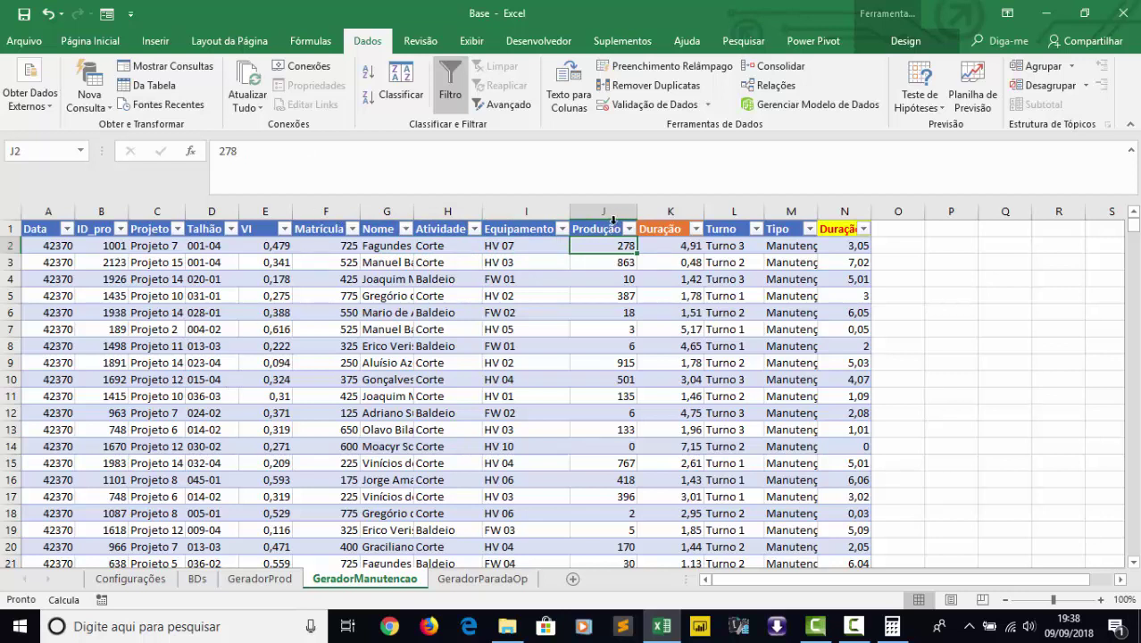
Examine the K2 maintenance Duração formula and the DuraçãoP value in N2 that it references, leaving the formula unchanged.
click(679, 243)
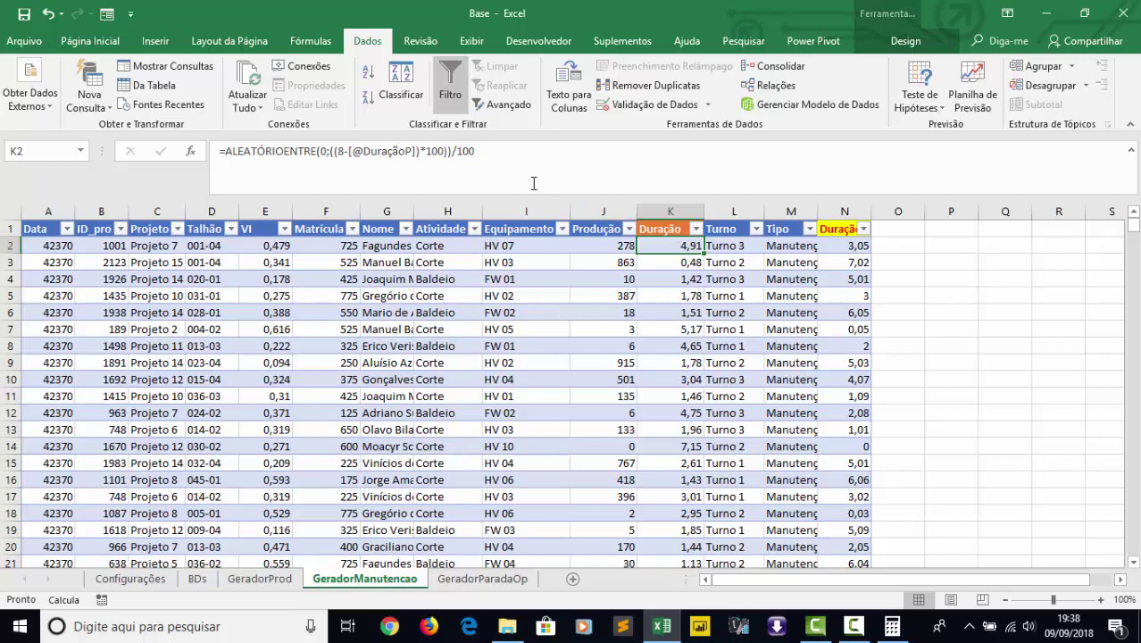
click(849, 245)
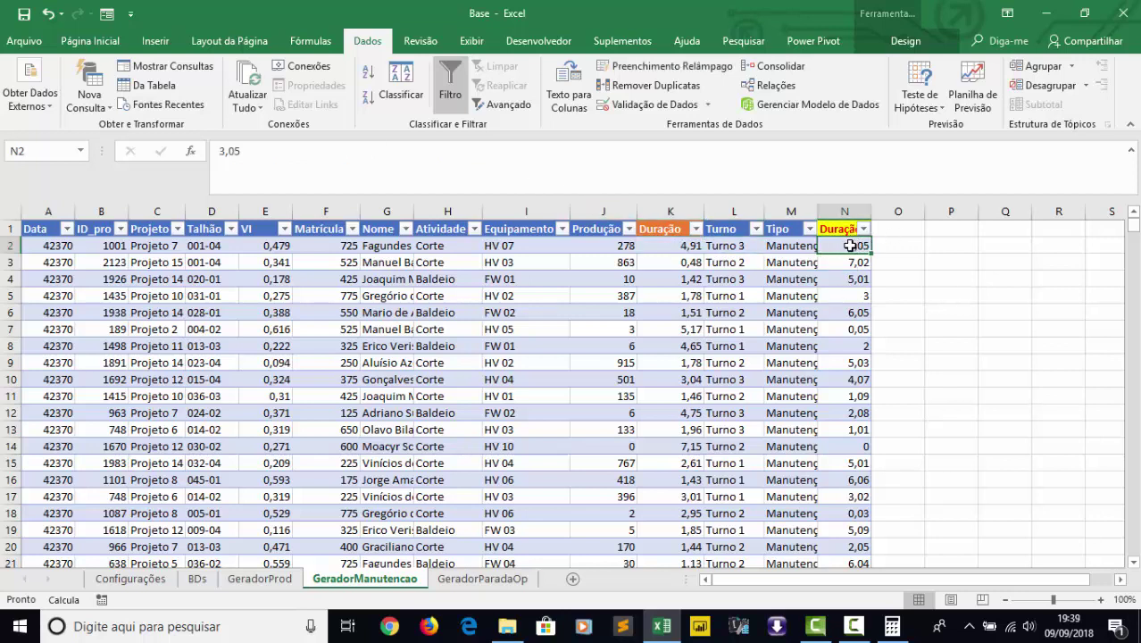
click(667, 243)
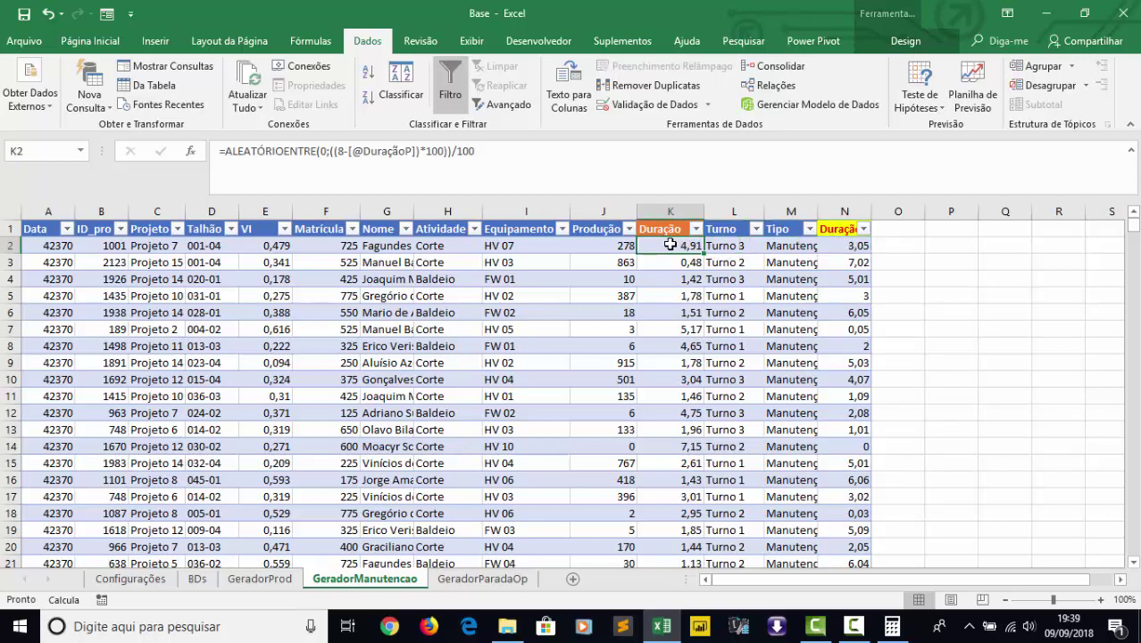
click(858, 247)
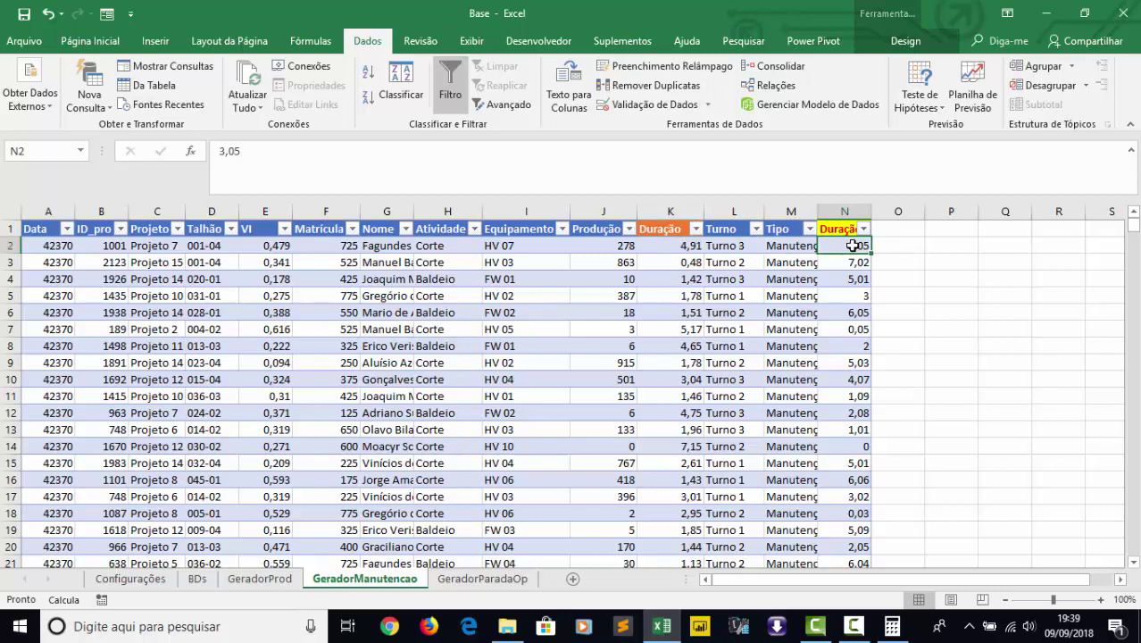
click(684, 246)
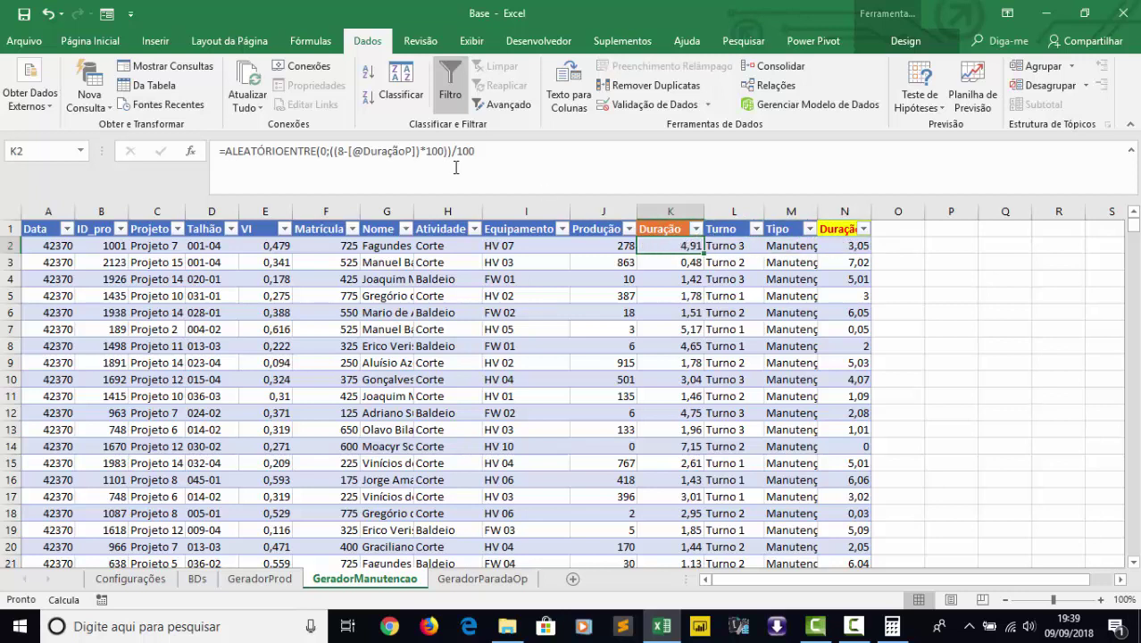
click(327, 151)
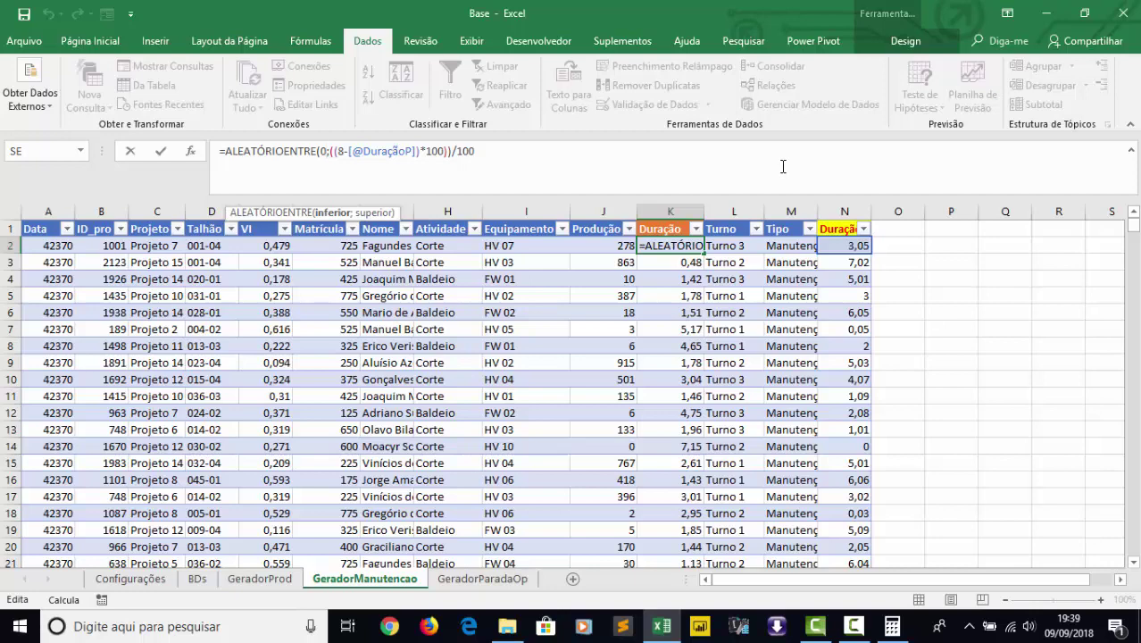
key(ctrl+Return)
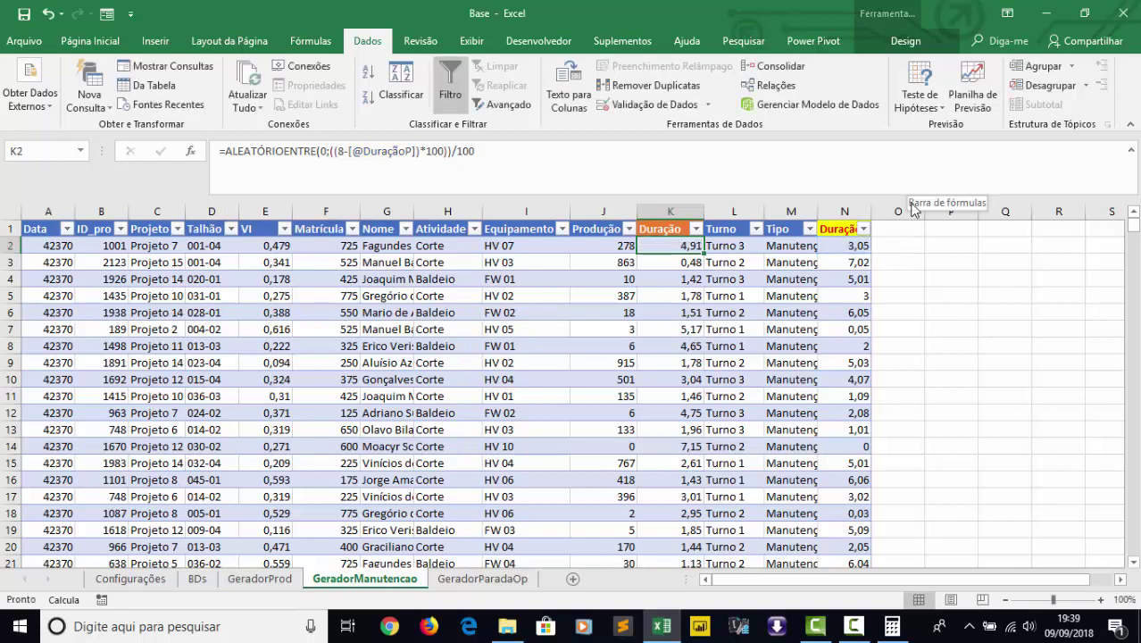
click(953, 253)
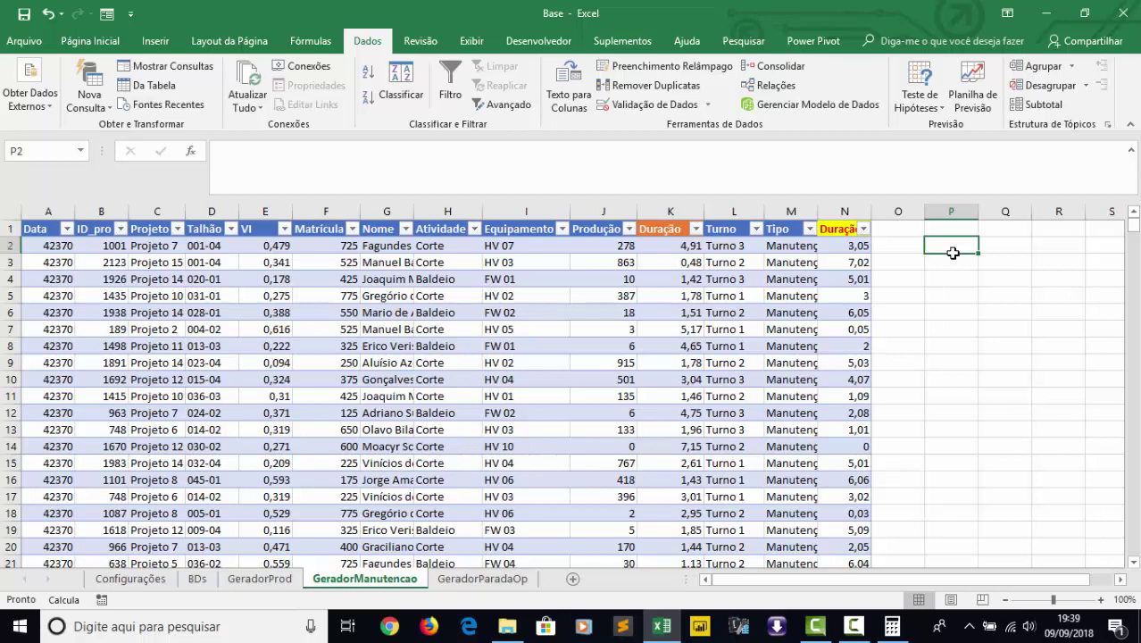
On GeradorManutencao, enter 8 in P2 and 3,05 in P3 beside the table as example durations.
text(8)
key(Return)
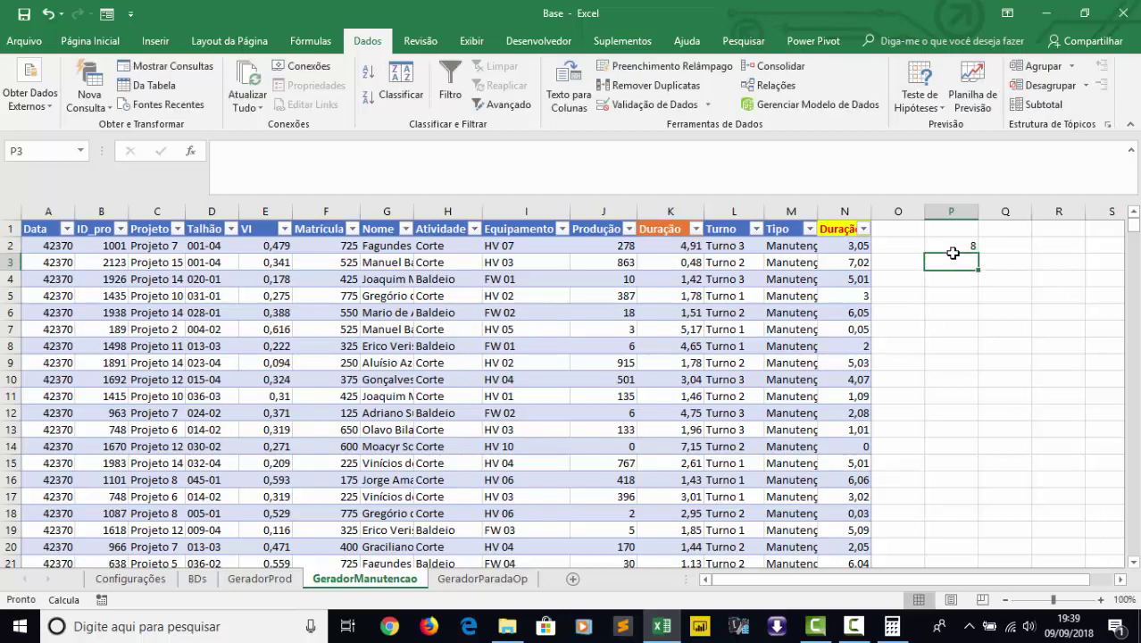
key(Up)
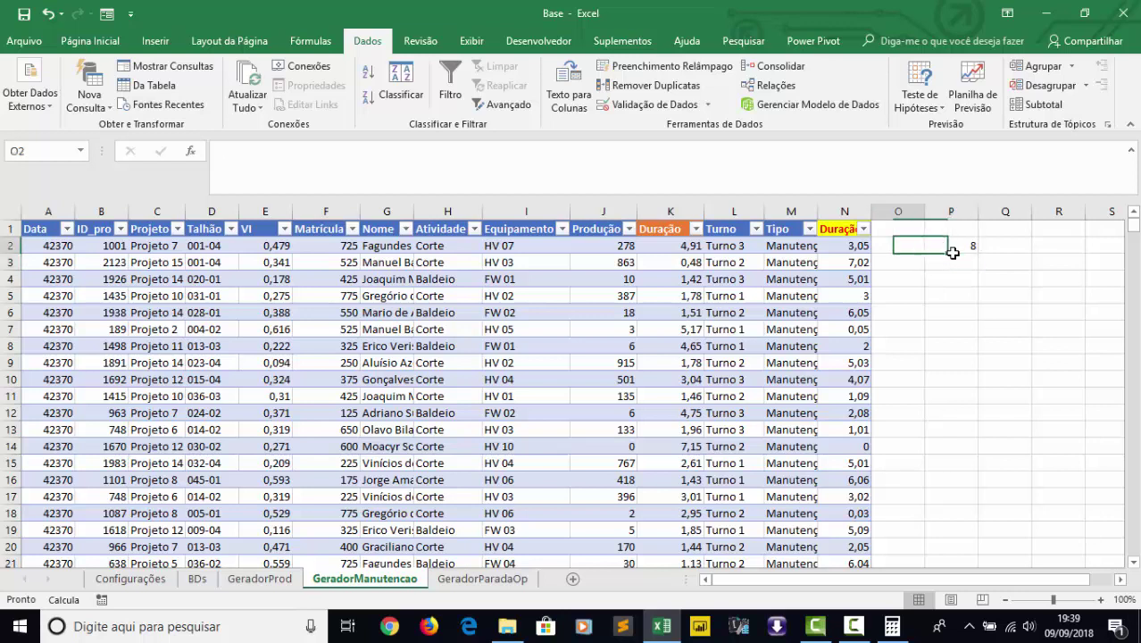
key(Left)
key(Left)
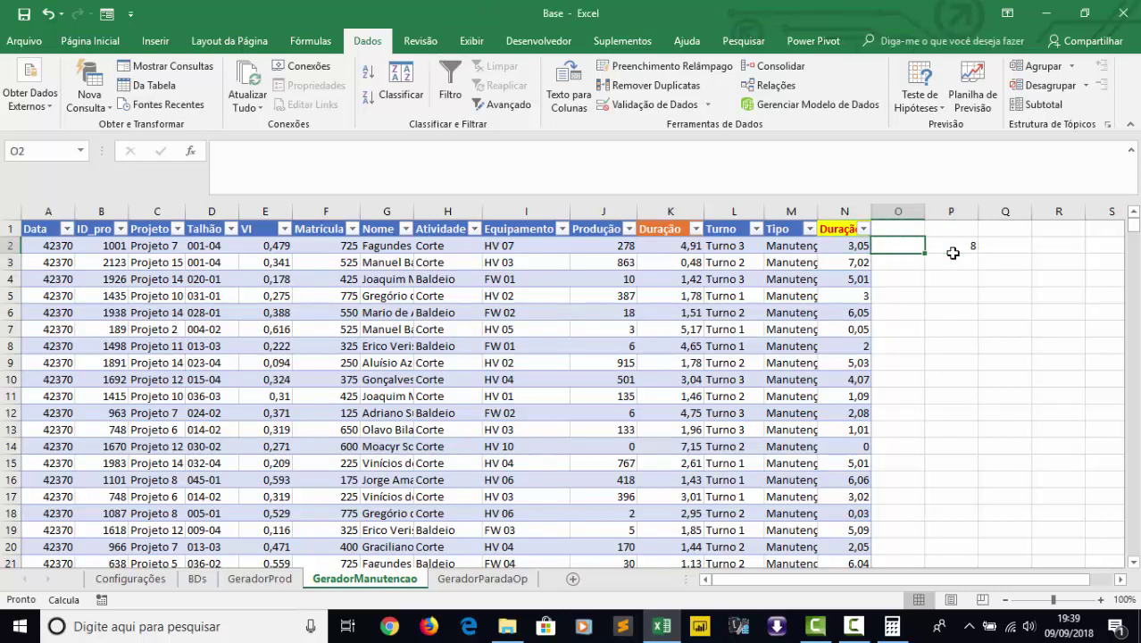
key(Down)
key(Right)
key(Right)
text(3,05)
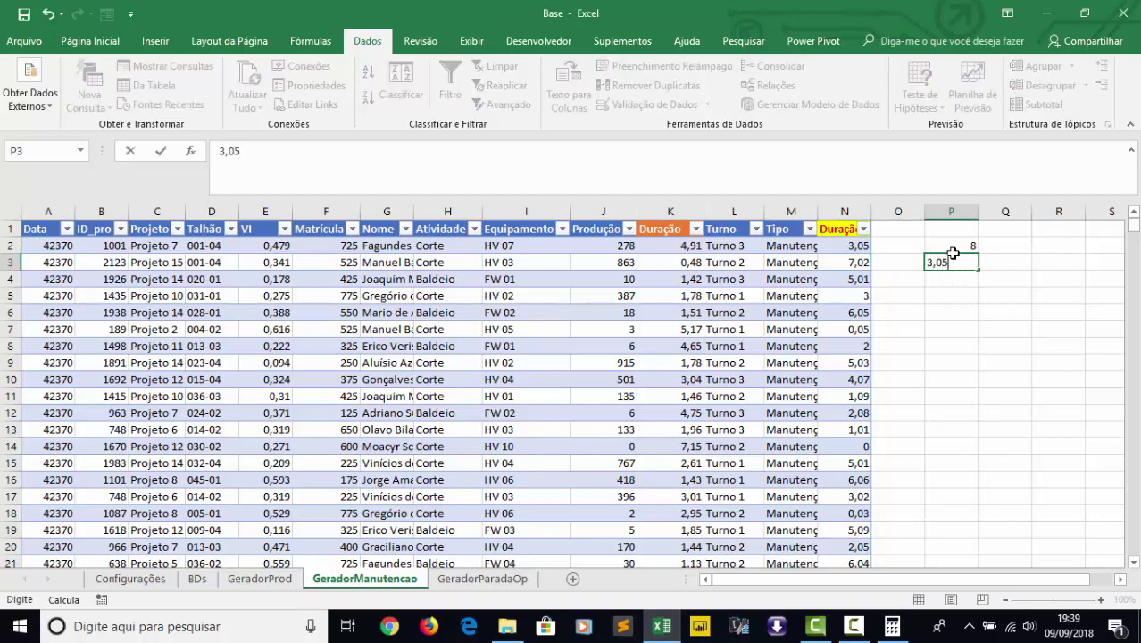
key(Return)
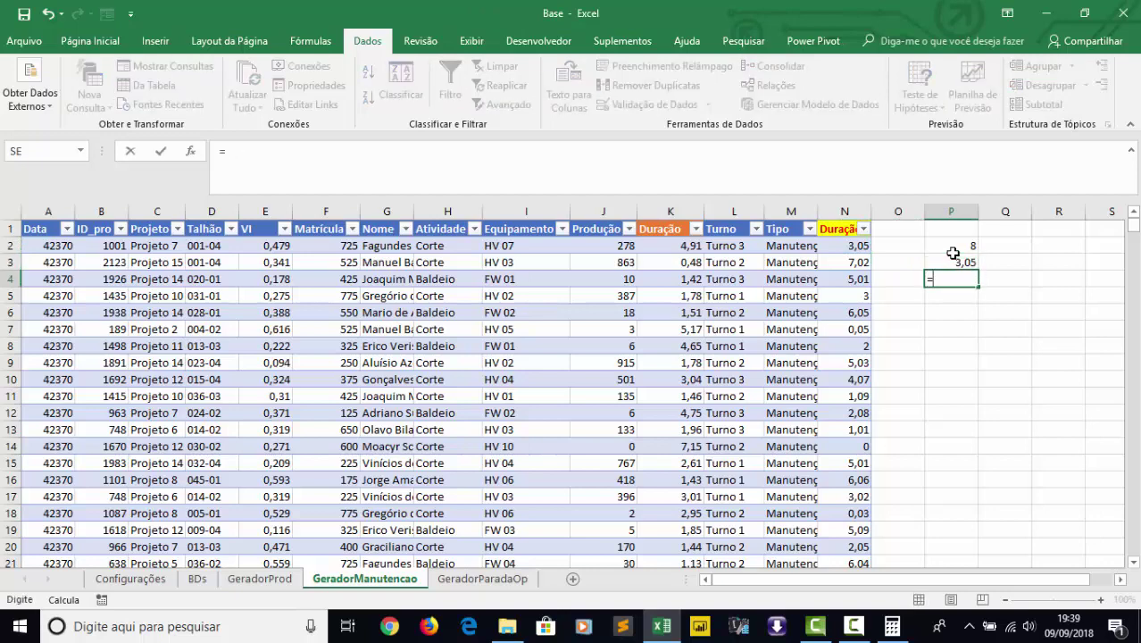
Calculate the remaining shift time in P4 with the formula =P2-P3 and select the result cell.
text(=)
key(Up)
key(Up)
text(-)
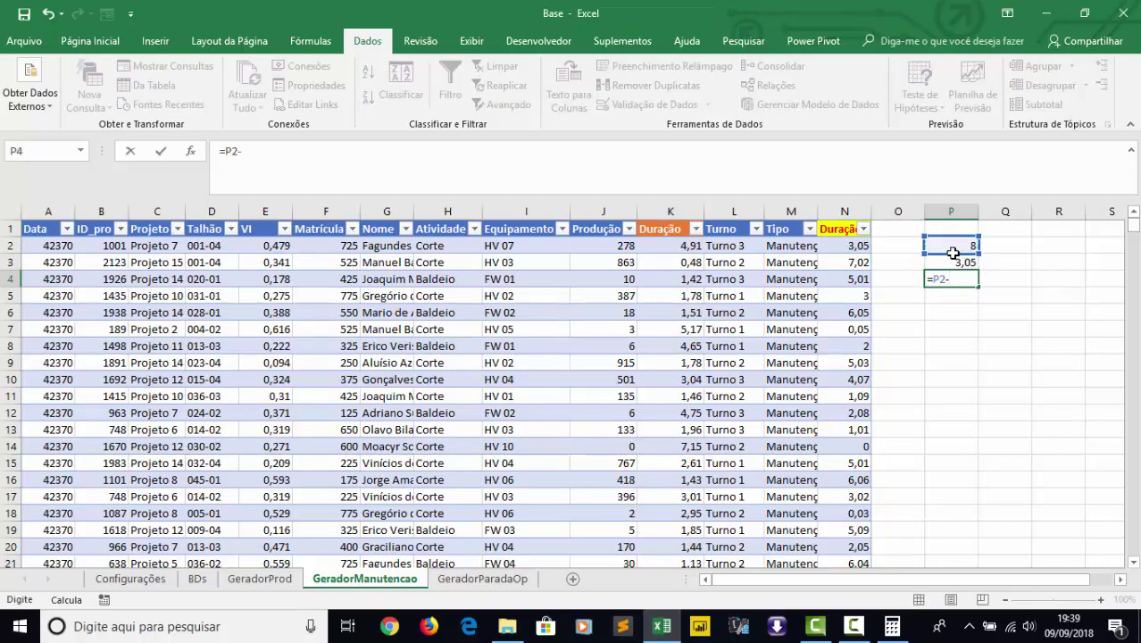
key(Up)
key(Return)
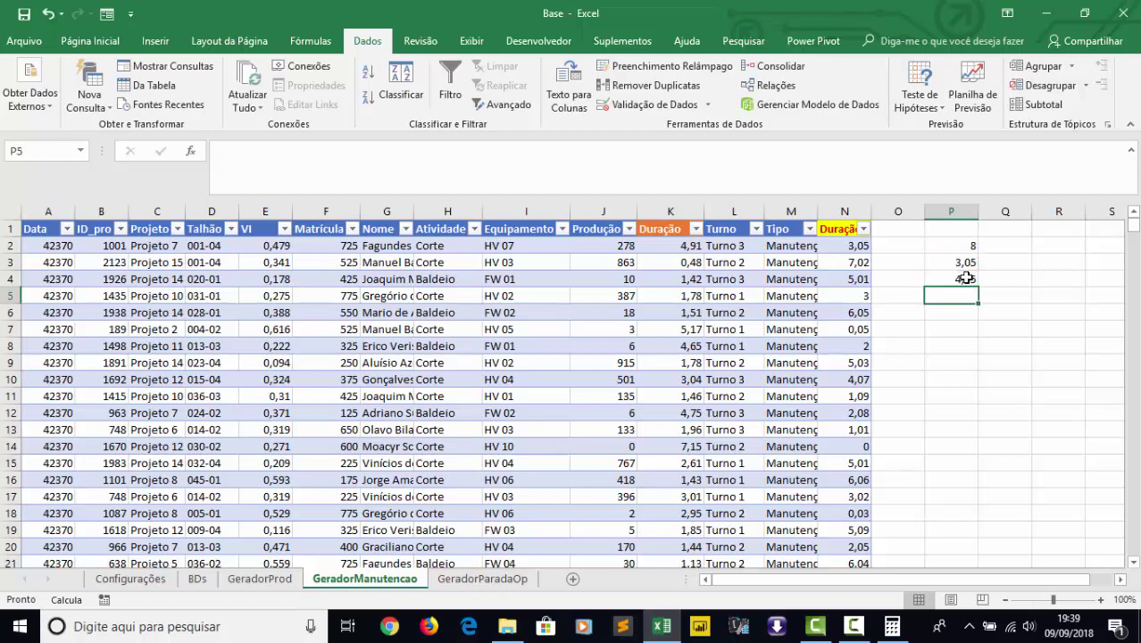
click(964, 279)
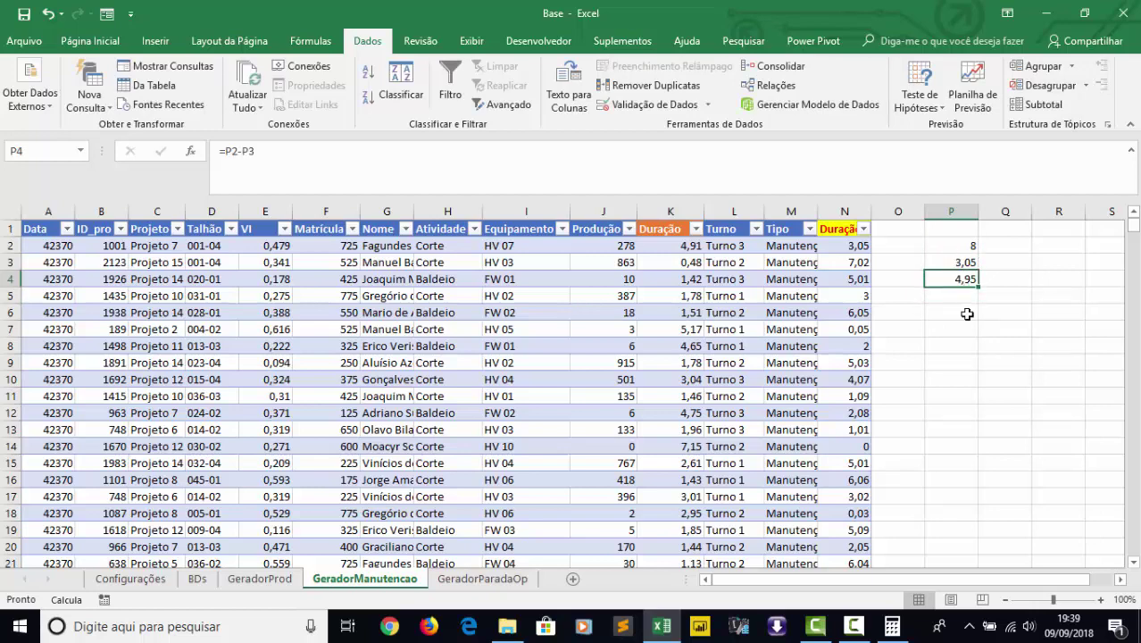
Evaluate the K2 maintenance Duração formula stage by stage through to its final result, and close the evaluation.
click(667, 249)
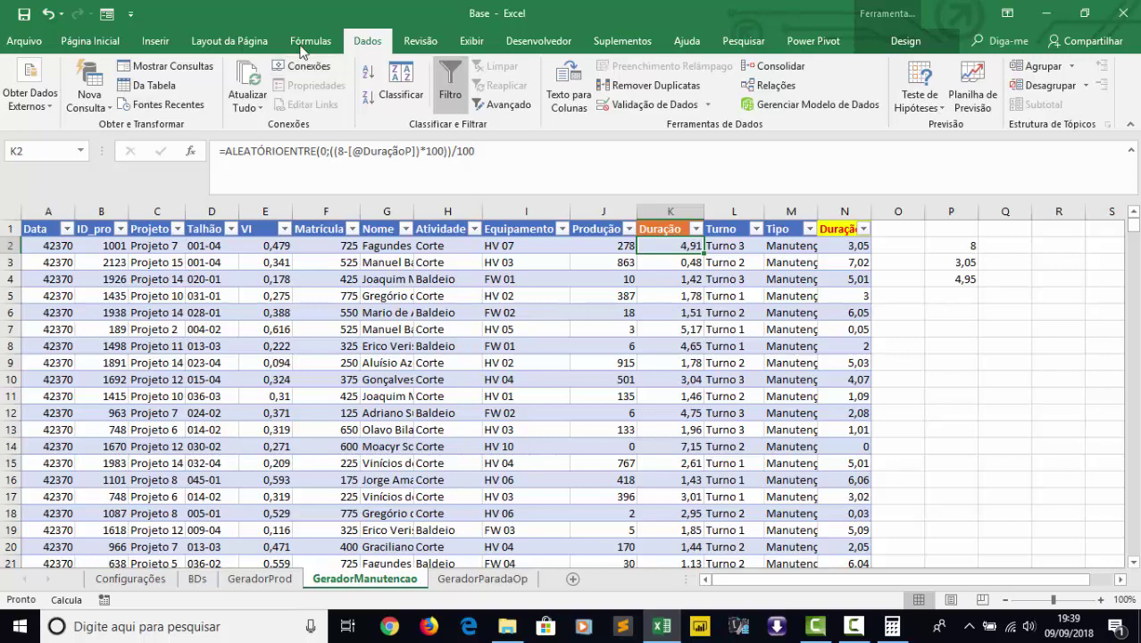
click(313, 41)
click(873, 104)
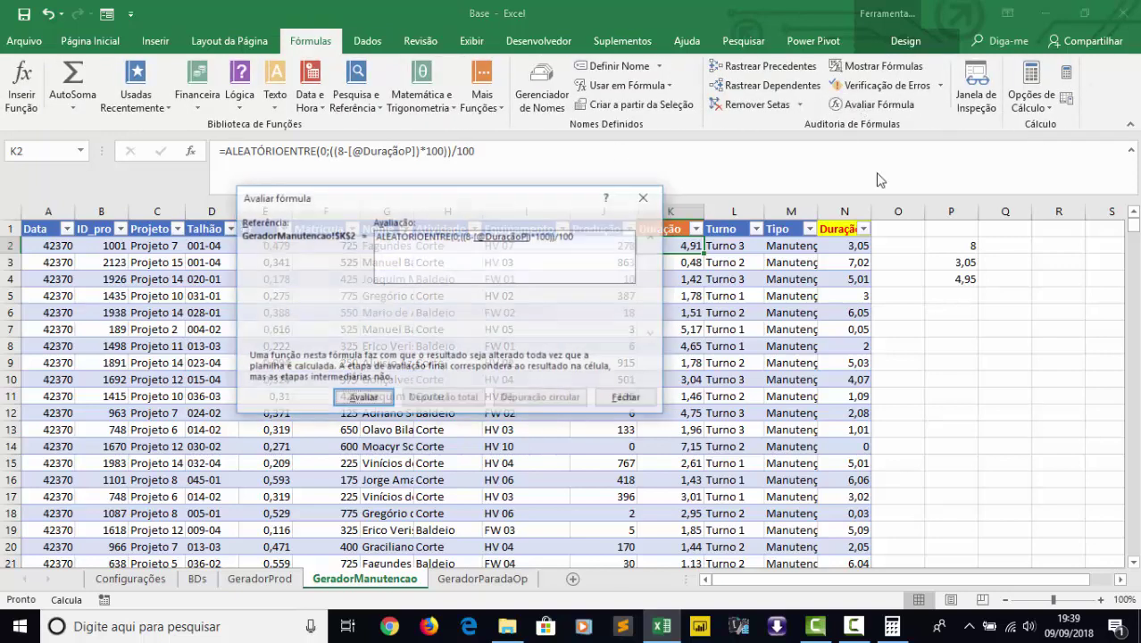
click(354, 405)
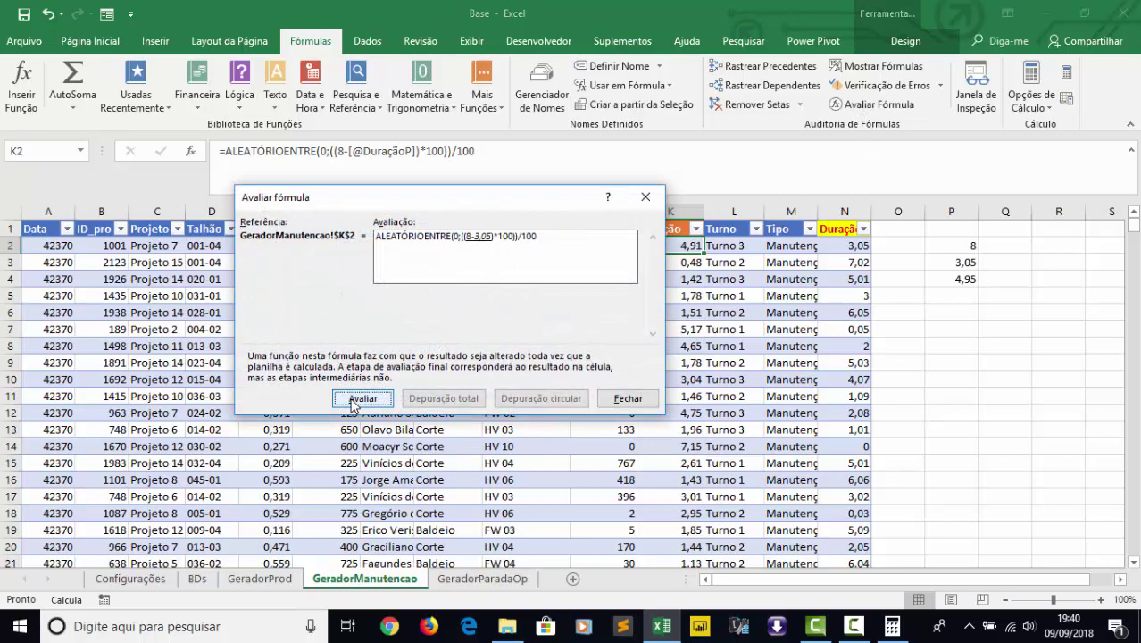
click(353, 404)
click(354, 404)
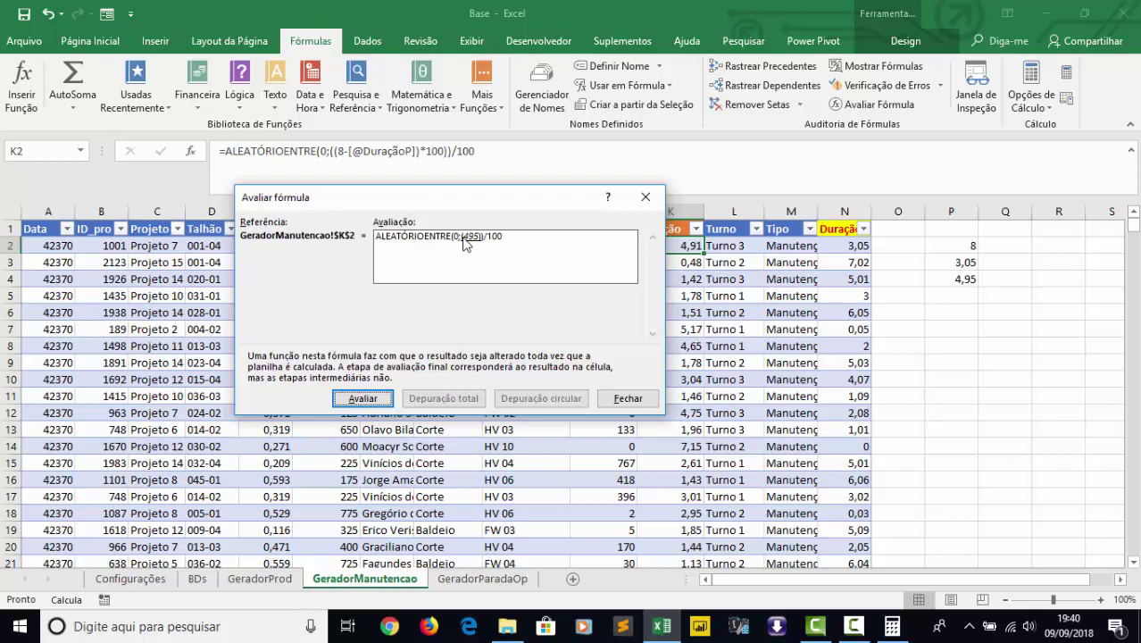
click(365, 399)
click(365, 399)
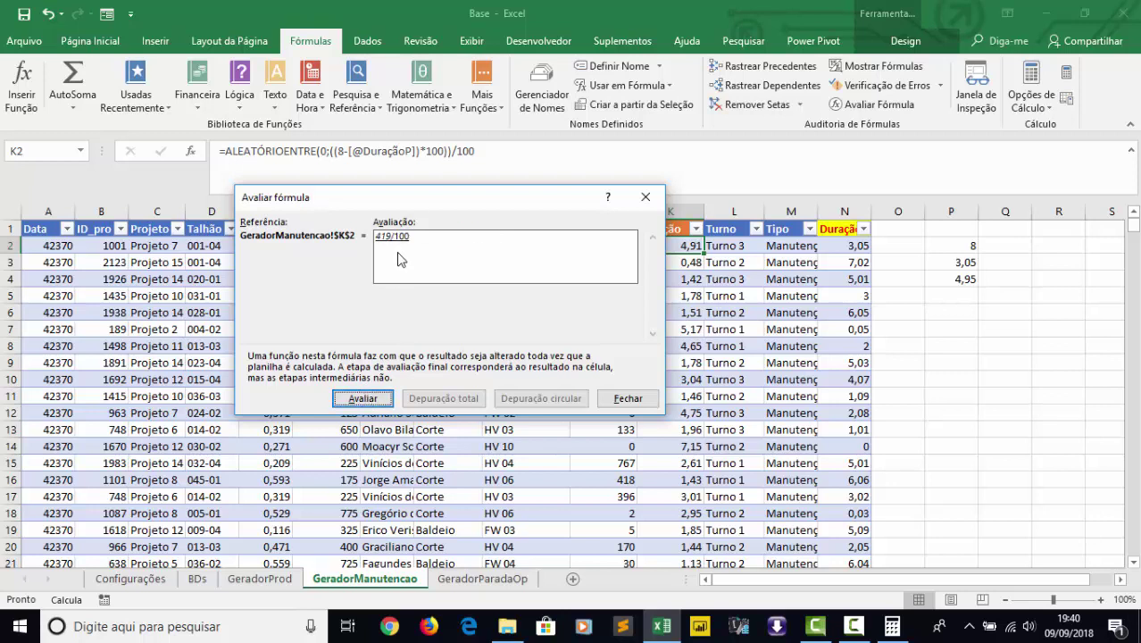
click(366, 399)
click(643, 196)
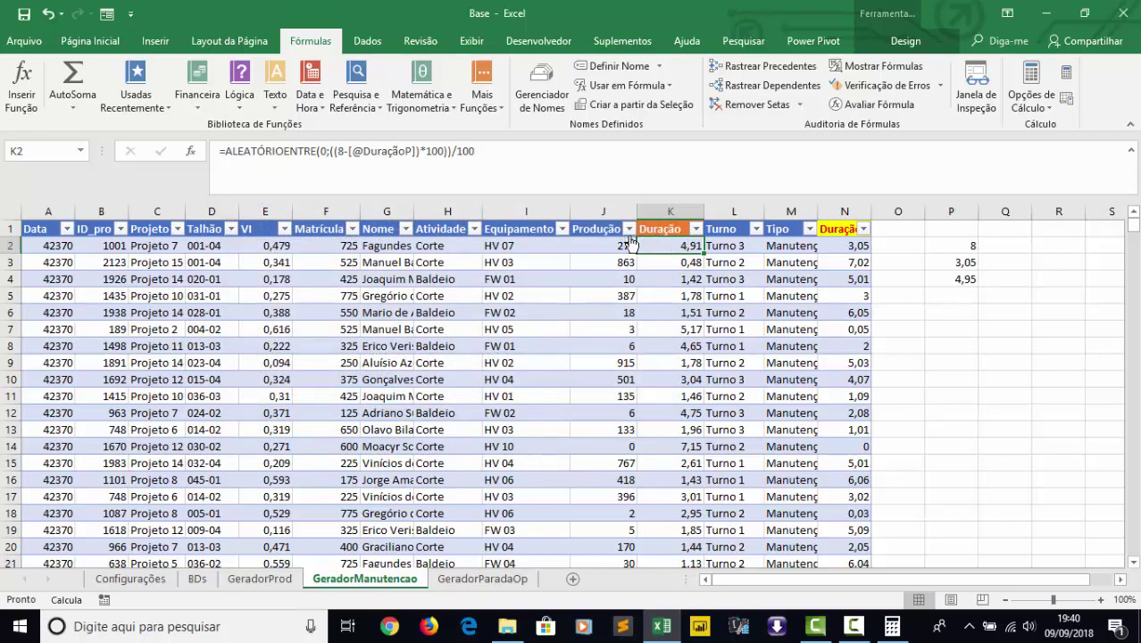
Check the first Produção values and the Tipo in M2 on GeradorManutencao, and look at the GeradorProd sheet.
drag(619, 241, 630, 397)
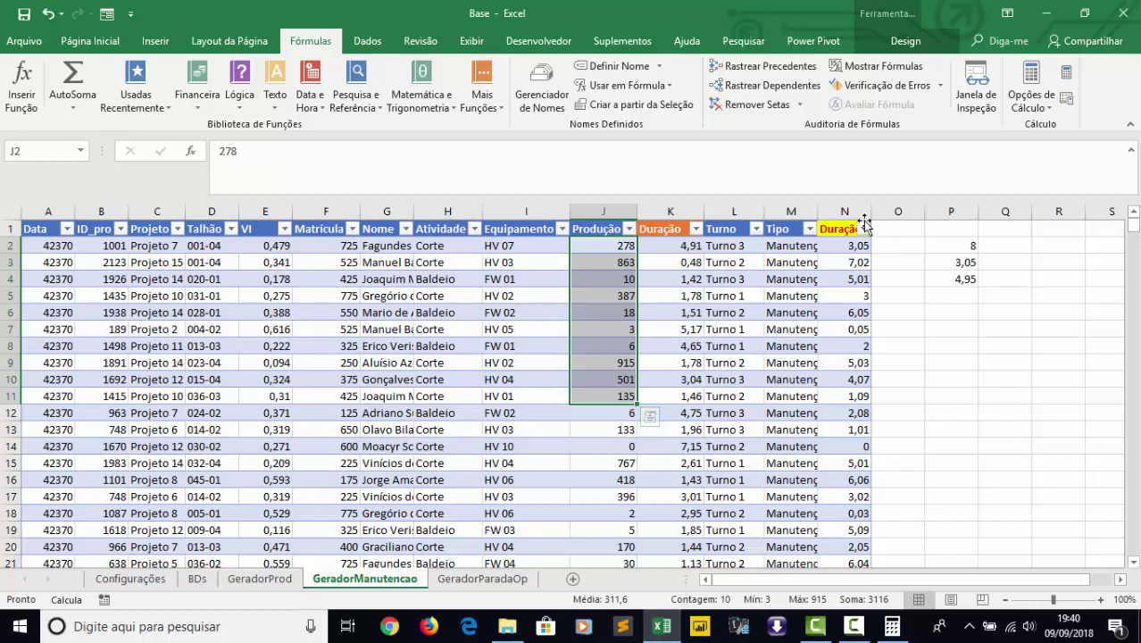
click(794, 245)
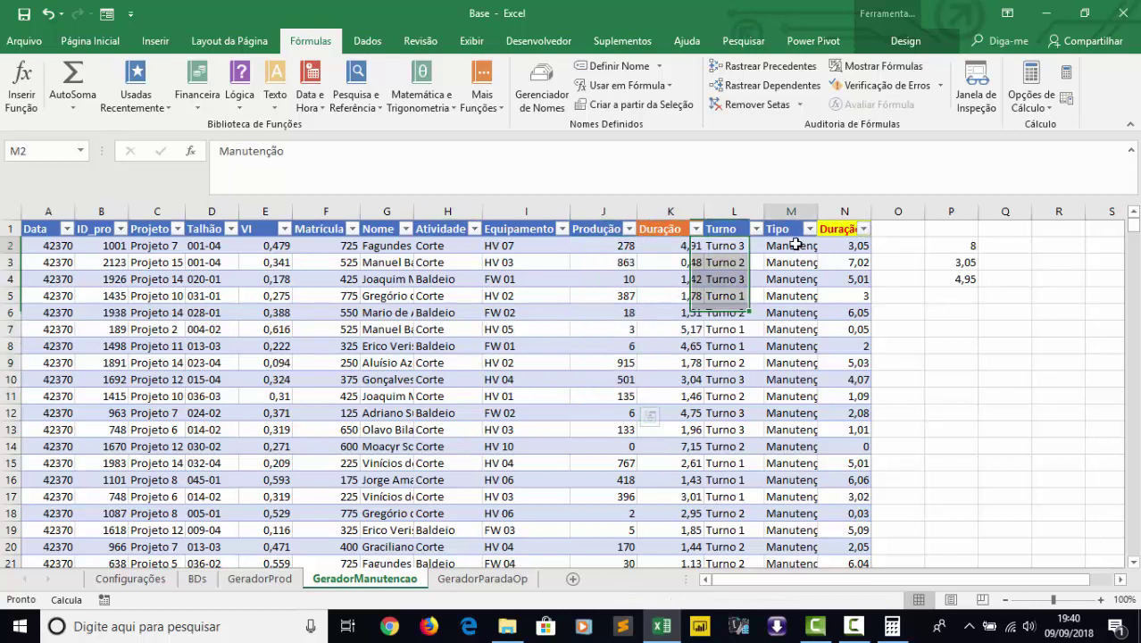
click(264, 579)
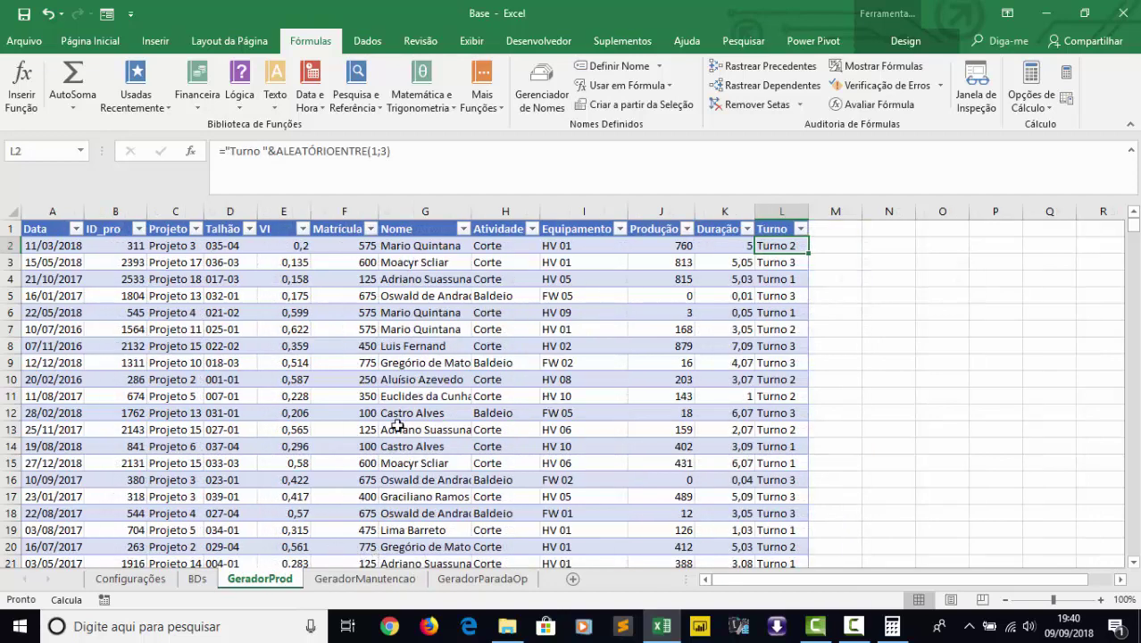
On BDs, look through the production records down to the Manutenção records and examine Produção values Q23670:Q23679.
click(197, 579)
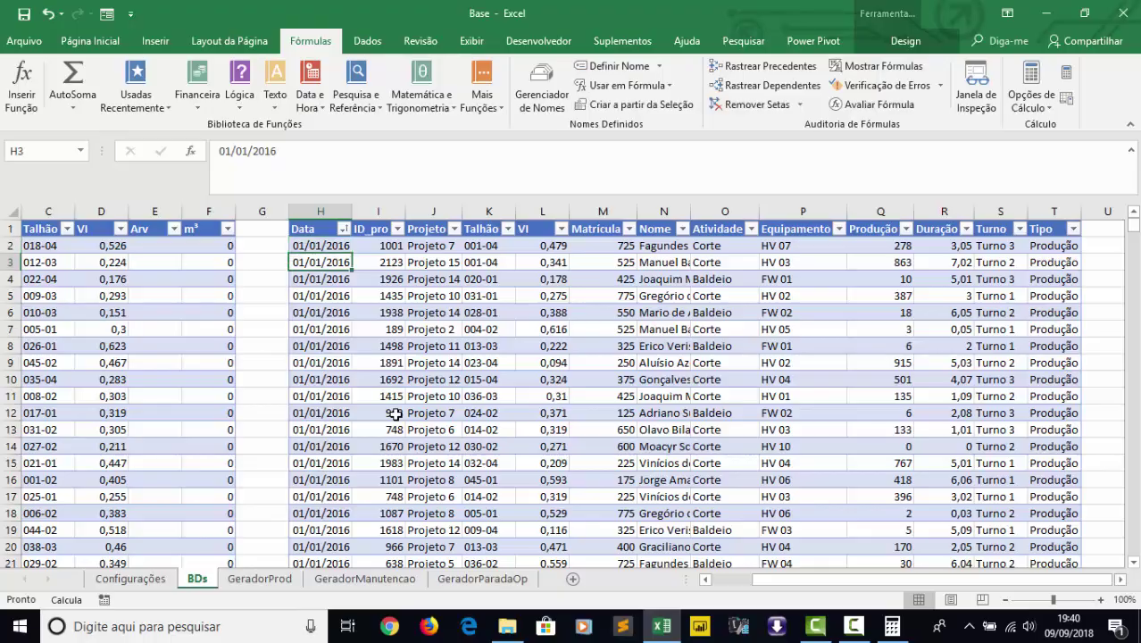
key(Down)
key(Down)
key(Down)
key(Down)
key(Down)
key(Down)
key(Down)
key(Down)
key(Down)
key(Down)
key(Down)
key(Down)
key(Down)
key(Down)
key(Down)
key(Down)
key(Down)
key(Down)
key(Down)
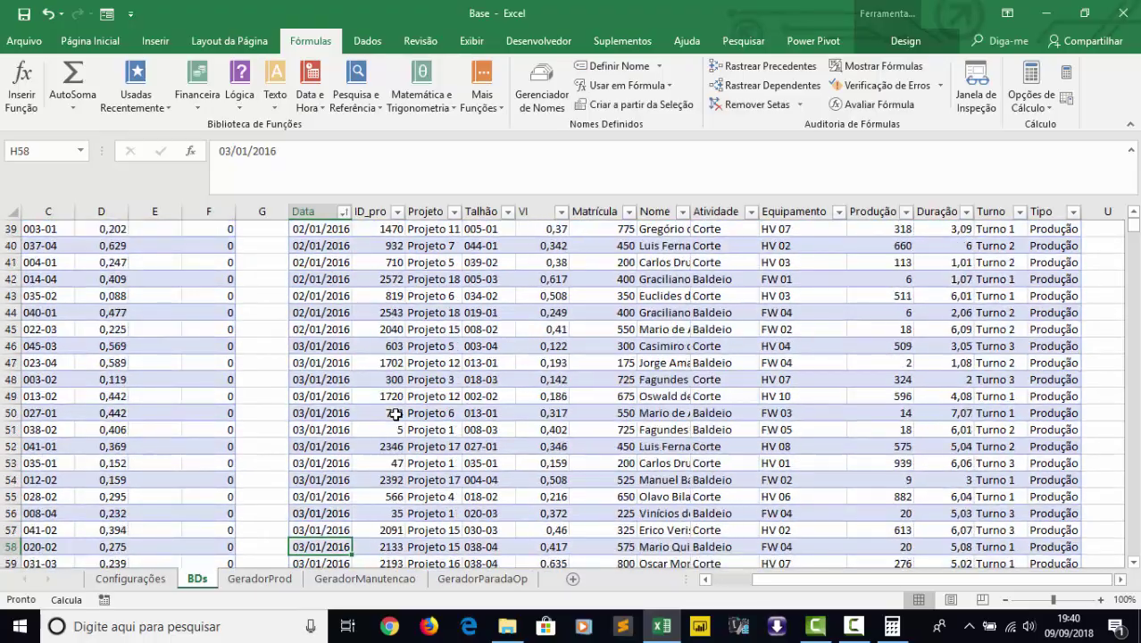
scroll(1138, 334, down, 20)
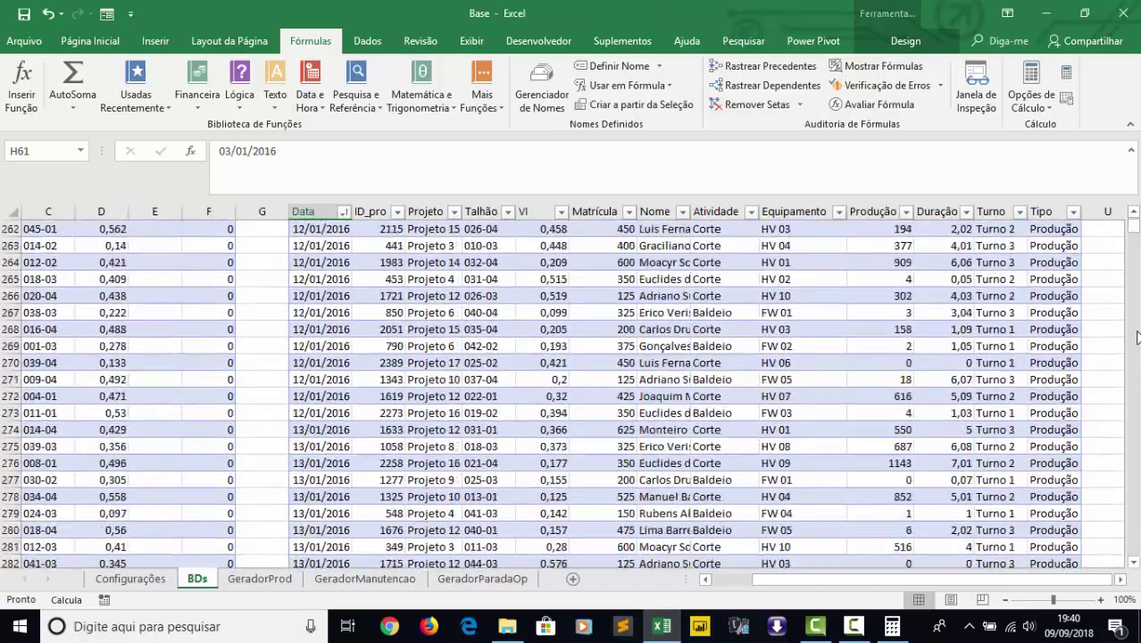
scroll(1138, 335, down, 20)
drag(1134, 234, 1134, 332)
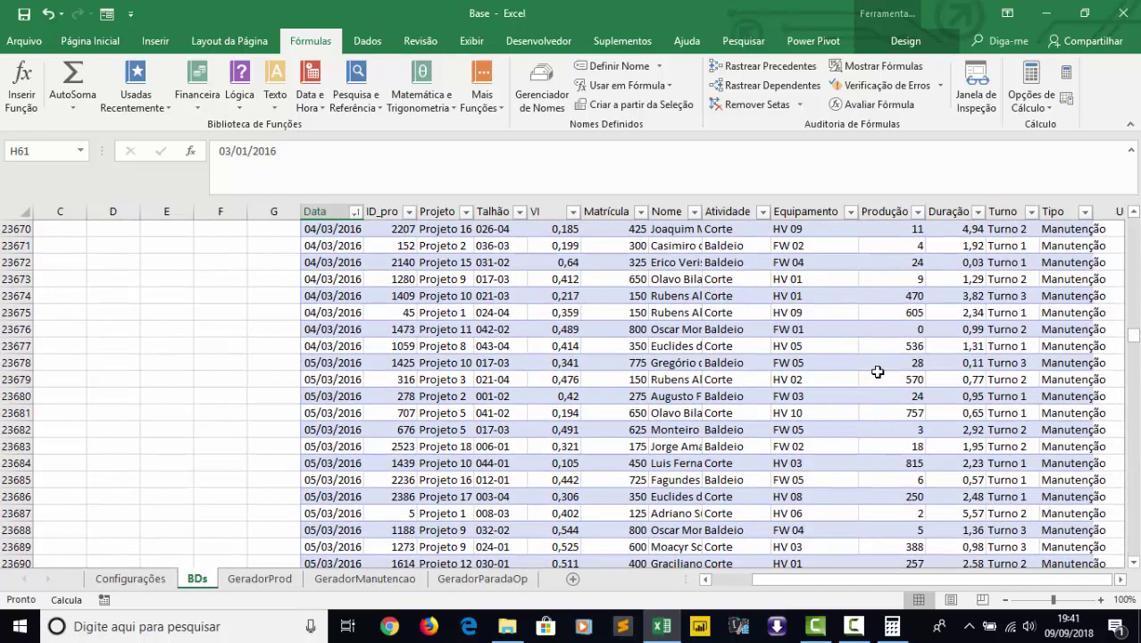
drag(899, 231, 890, 377)
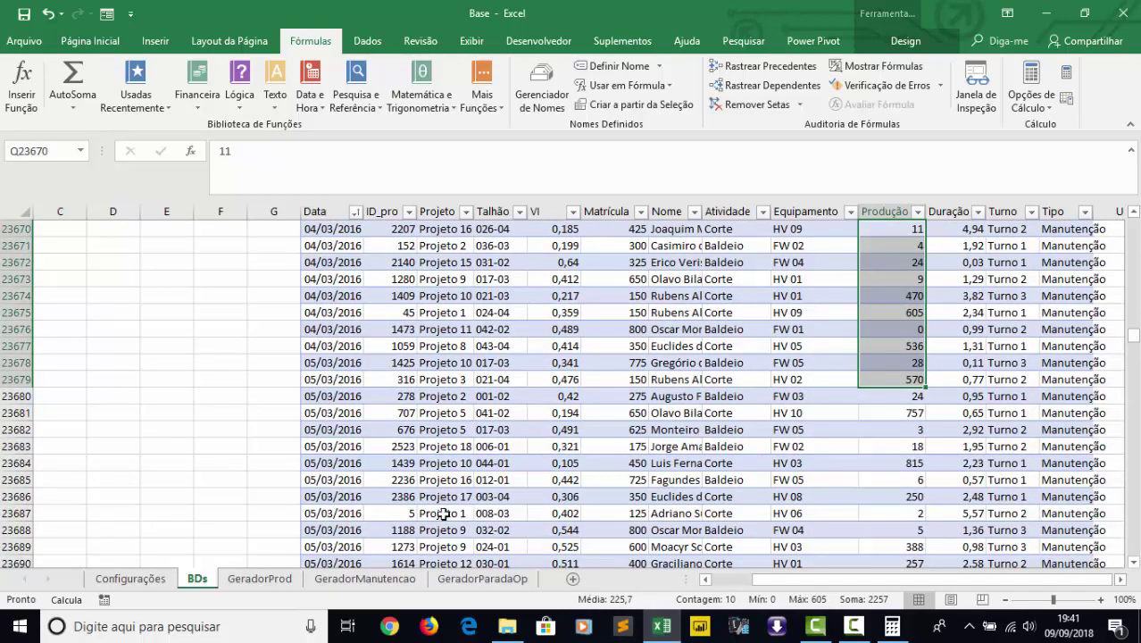
Back on GeradorManutencao, review the example calculation in P2, P3 and P4.
click(354, 579)
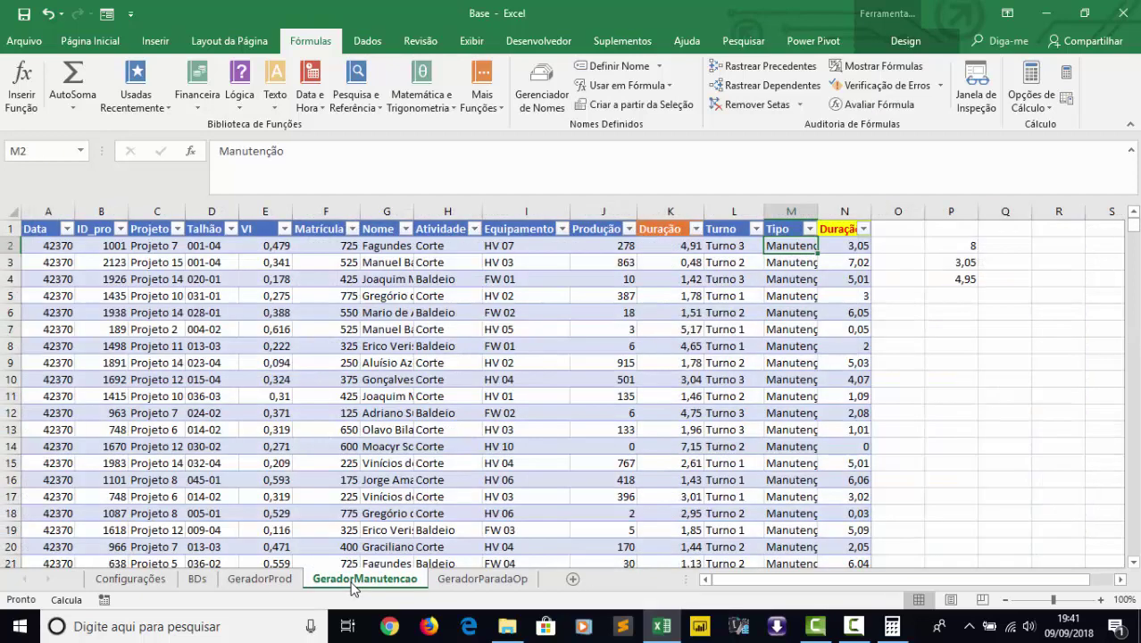
click(959, 245)
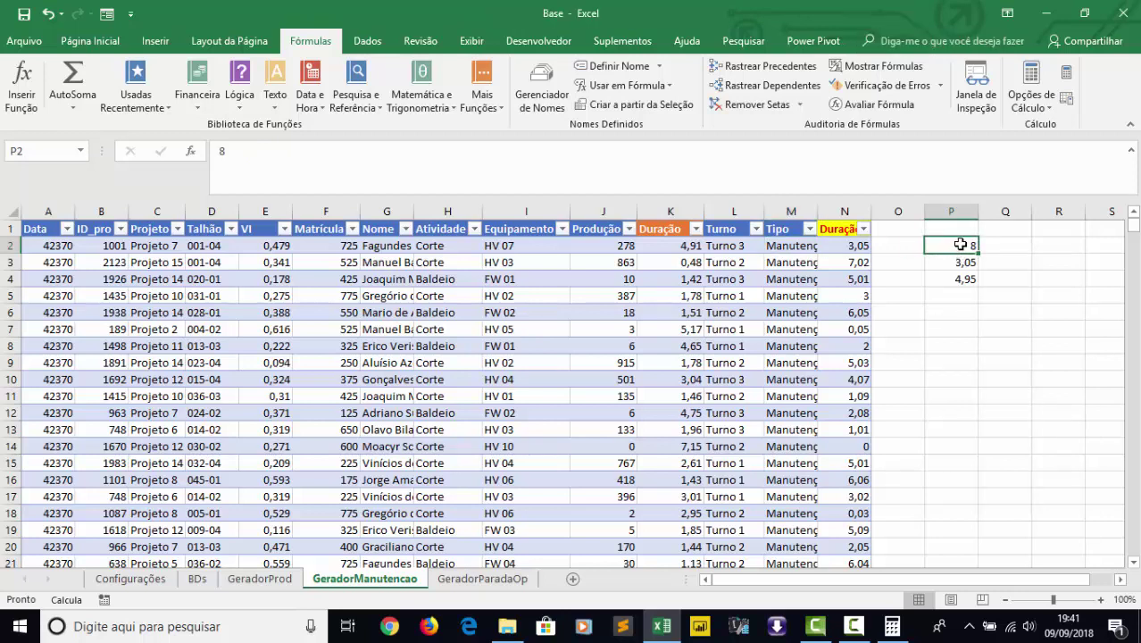
click(948, 261)
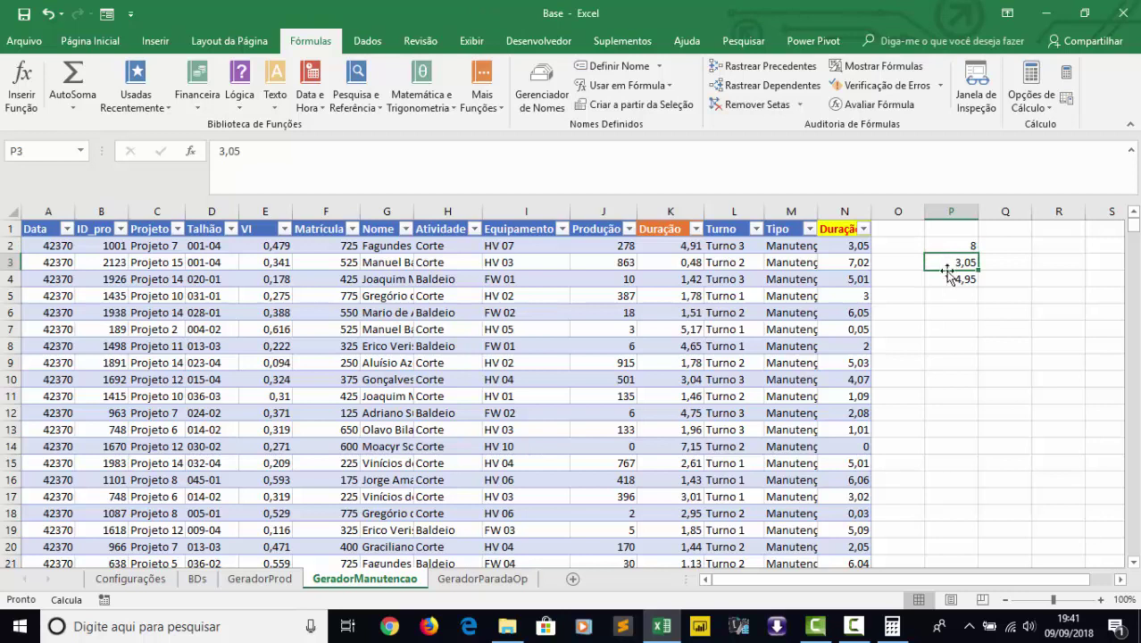
click(946, 277)
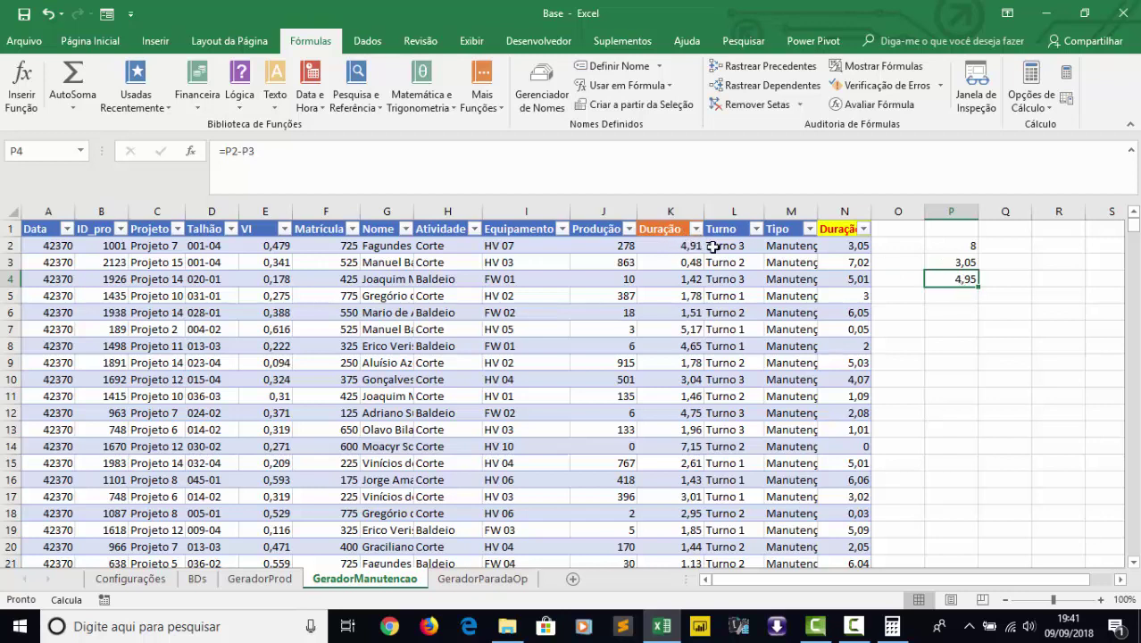
On GeradorParadaOp, examine the row 2 Duração and DuraçãoP formulas and select both cells together to check their sum.
click(487, 579)
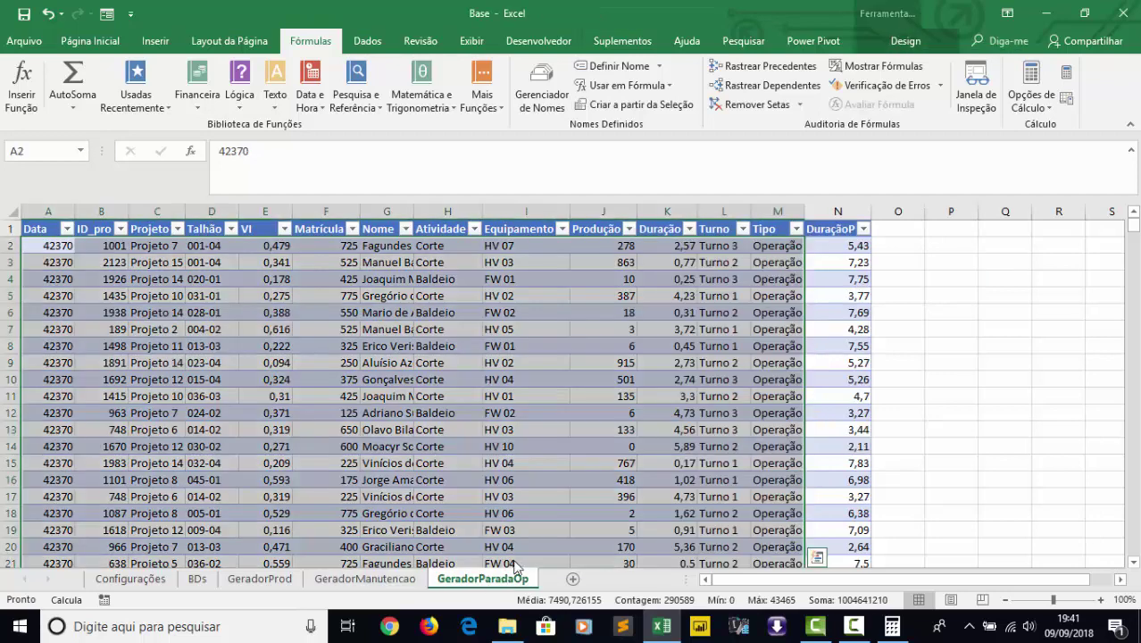
click(954, 362)
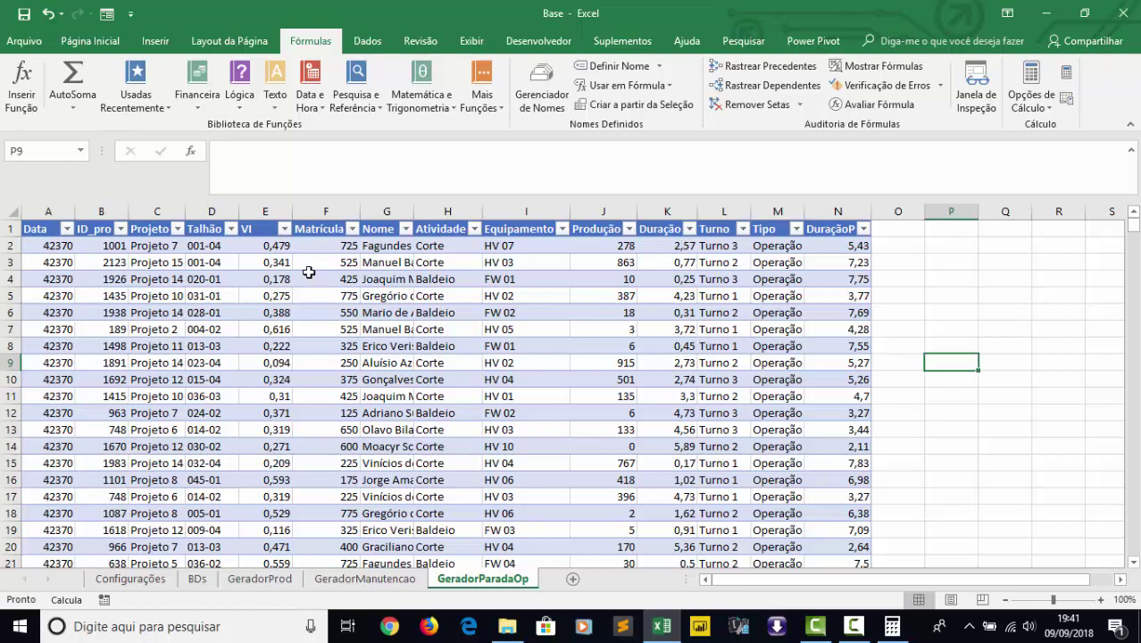
click(694, 244)
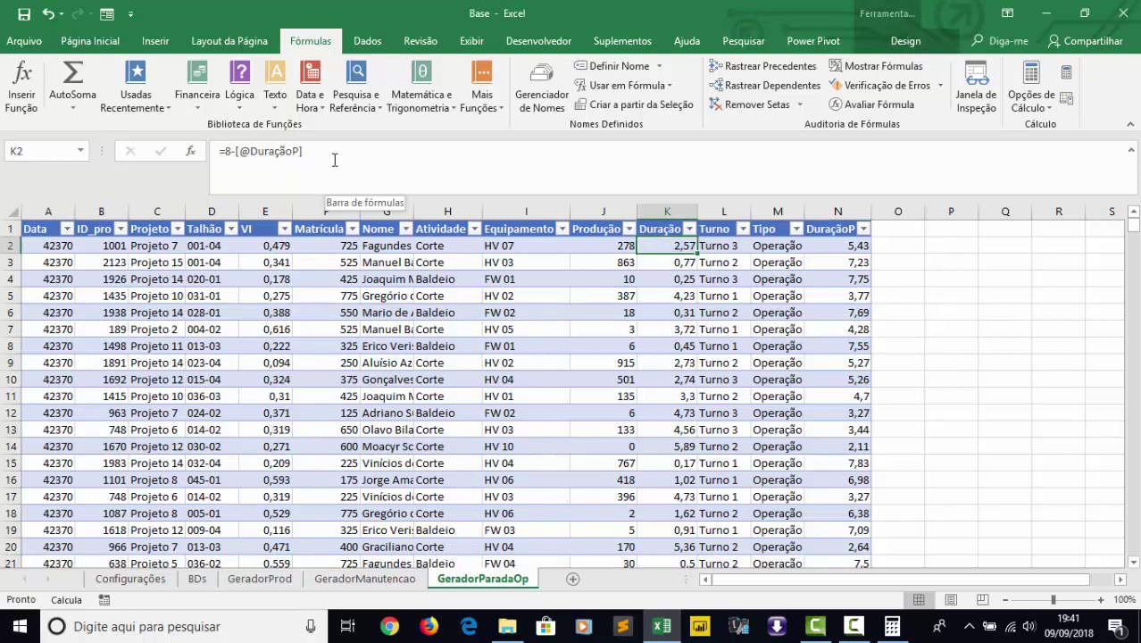
click(846, 246)
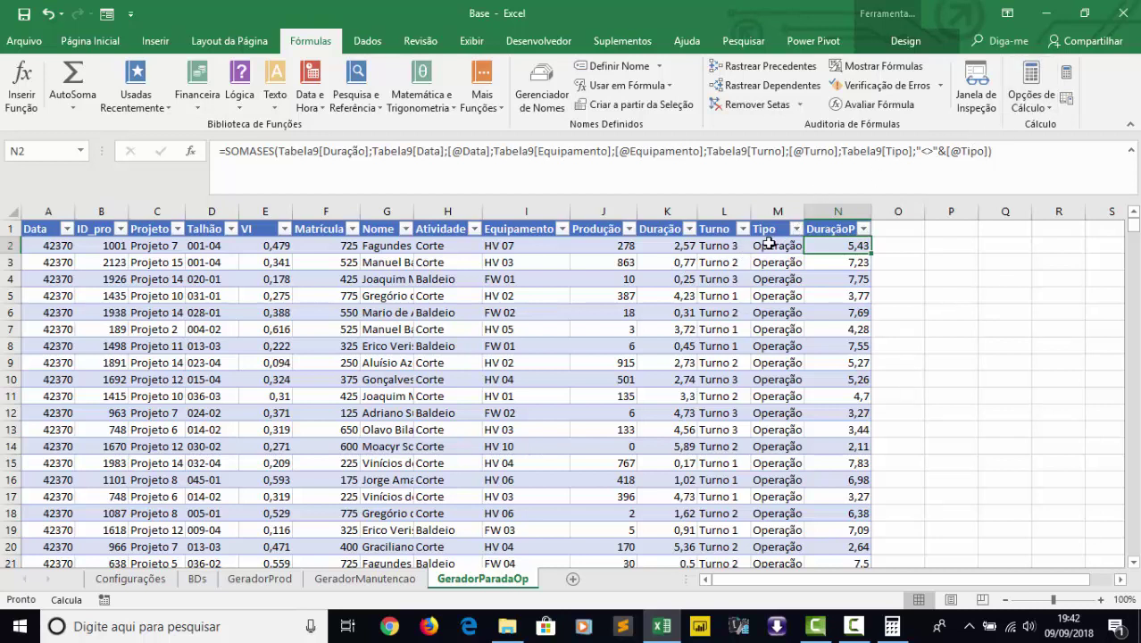
click(658, 246)
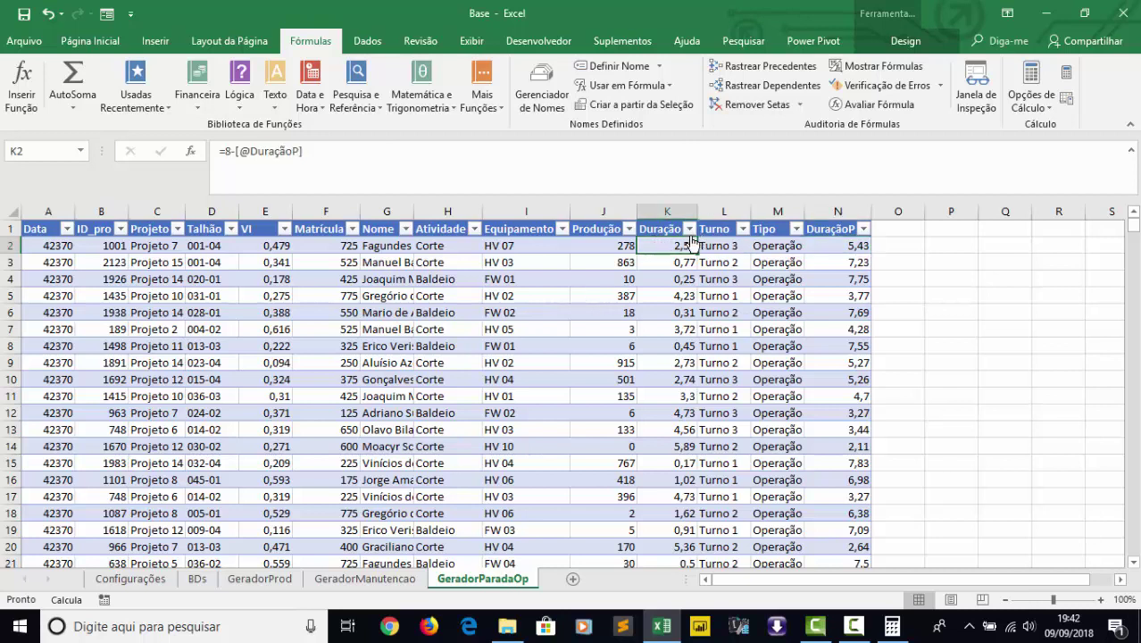
ctrl+click(865, 247)
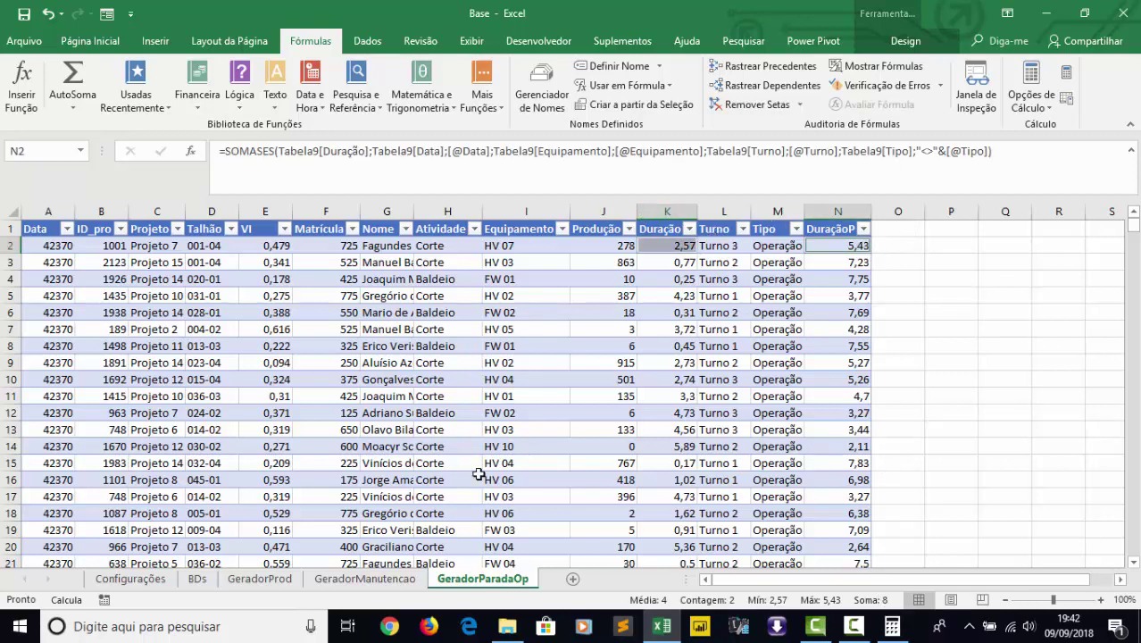
On BDs, go down to the Operação records and filter the Tipo column to only Manutenção and Operação.
click(211, 581)
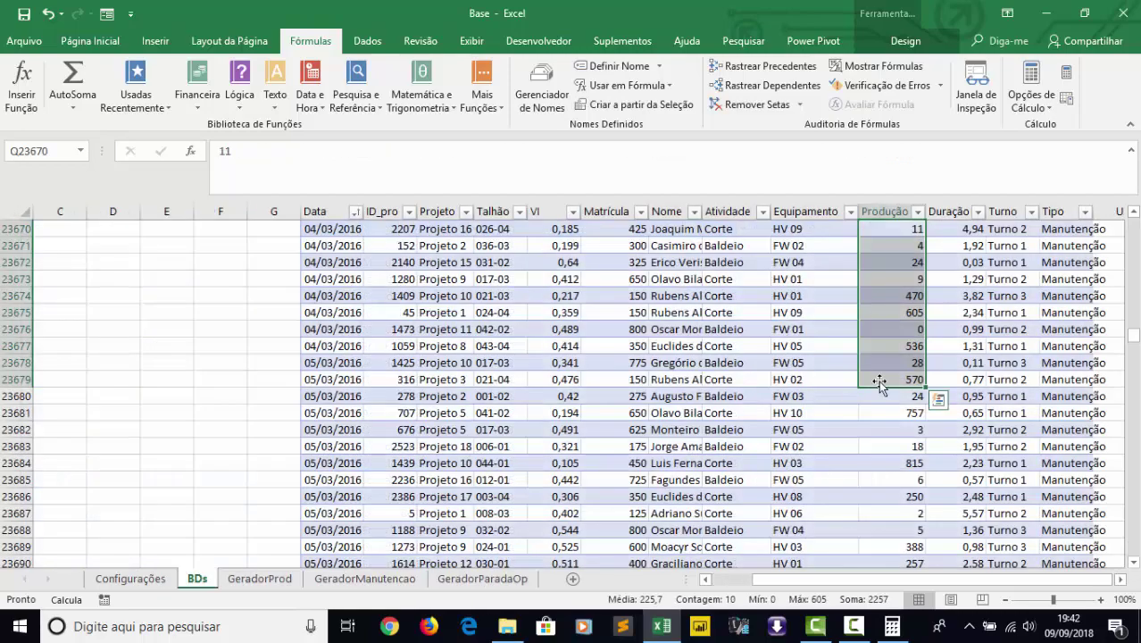
drag(1134, 346, 1134, 446)
click(977, 365)
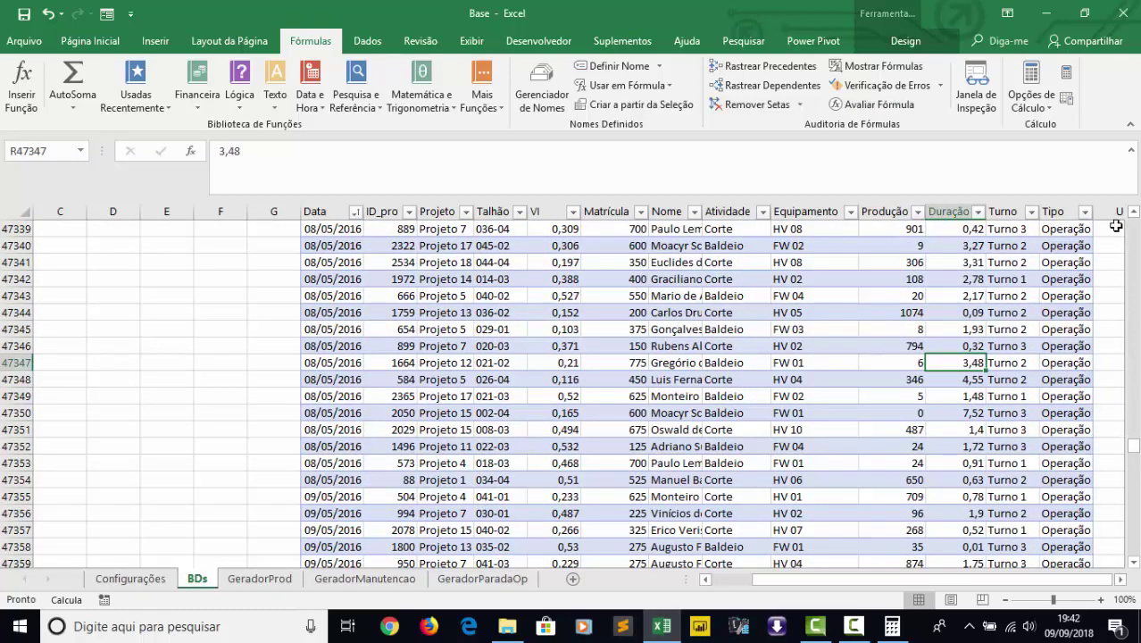
click(1086, 219)
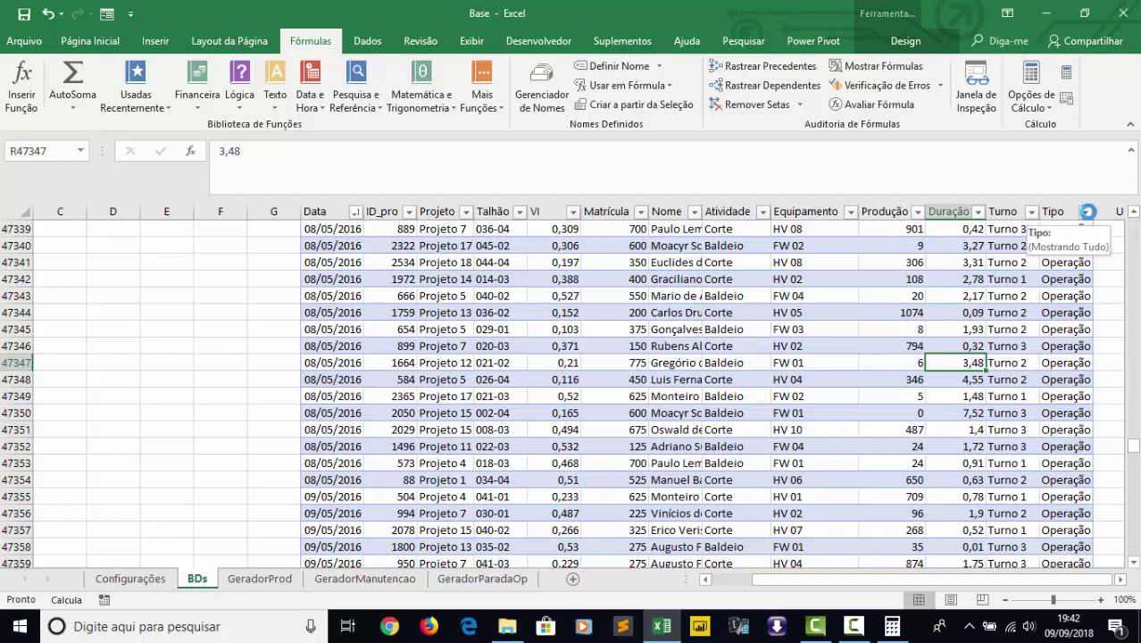
click(927, 377)
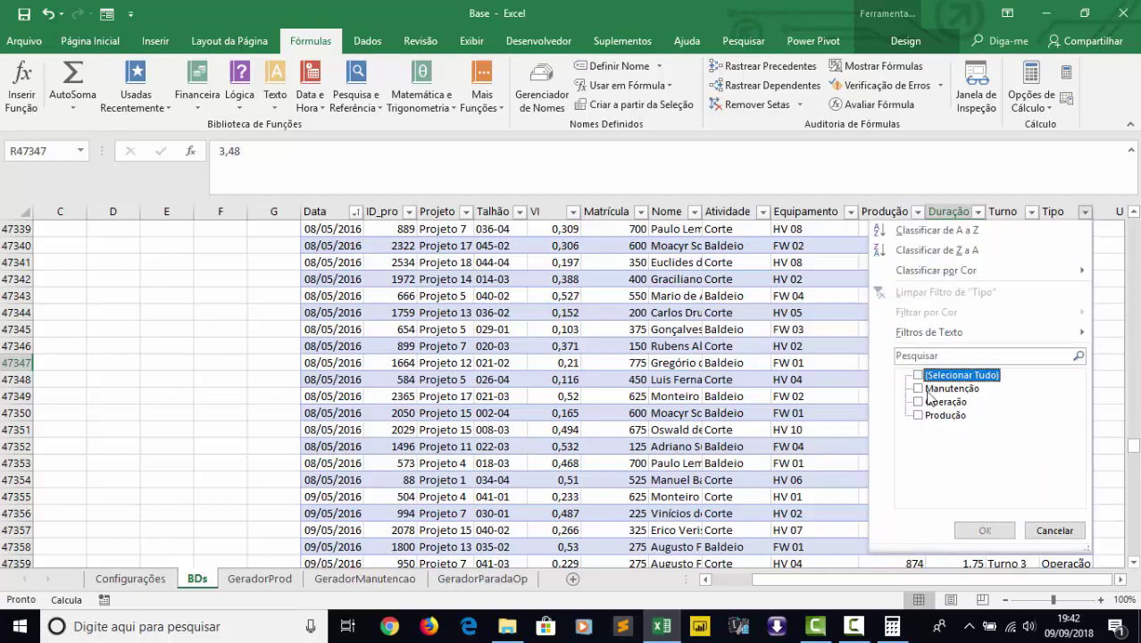
click(919, 388)
click(919, 402)
click(919, 416)
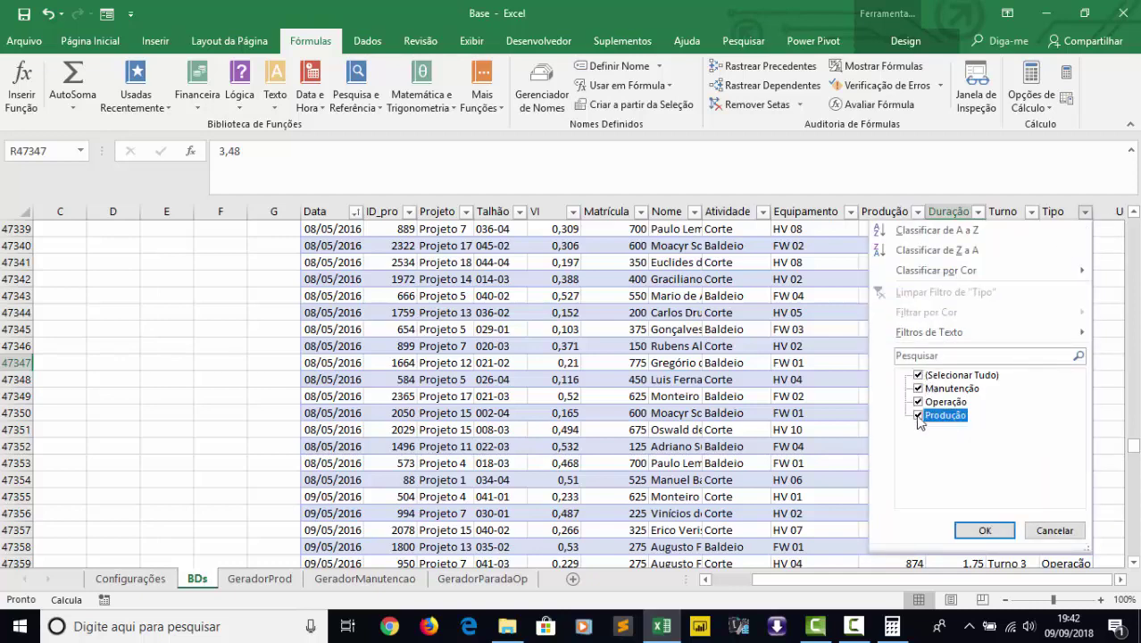
click(975, 532)
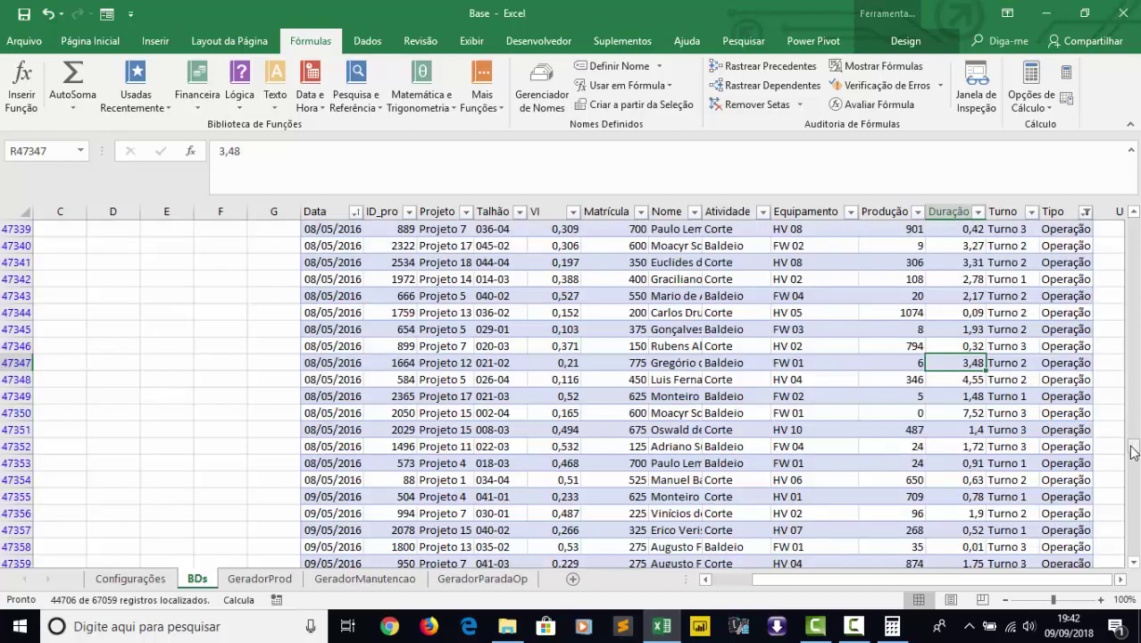
Clear all Produção values of the filtered Manutenção and Operação records.
drag(1132, 451, 1132, 225)
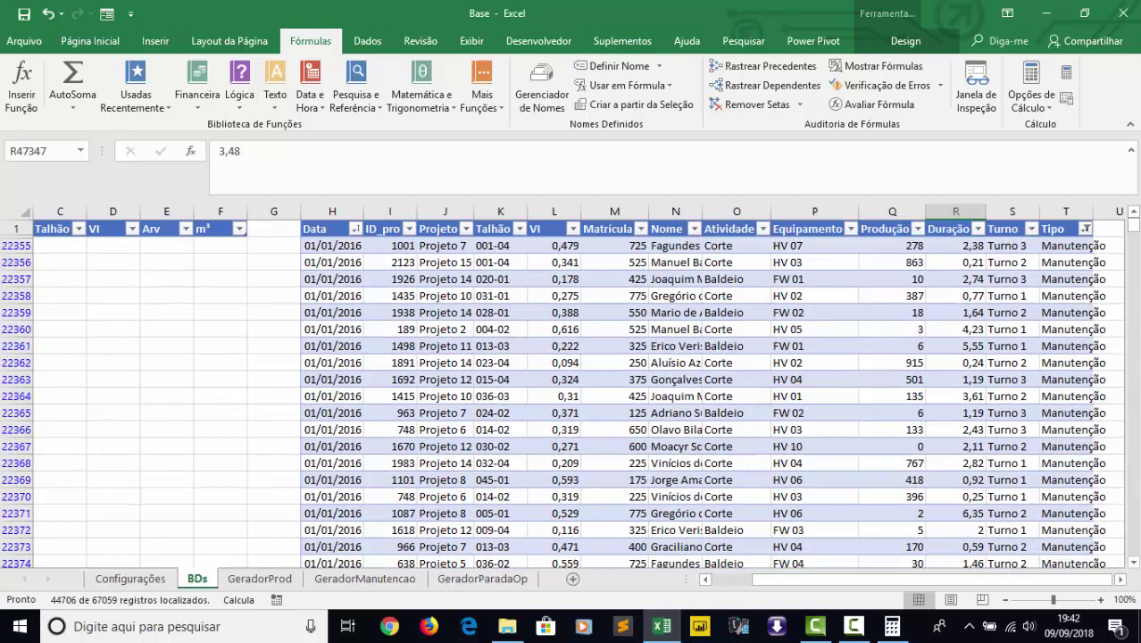
click(894, 224)
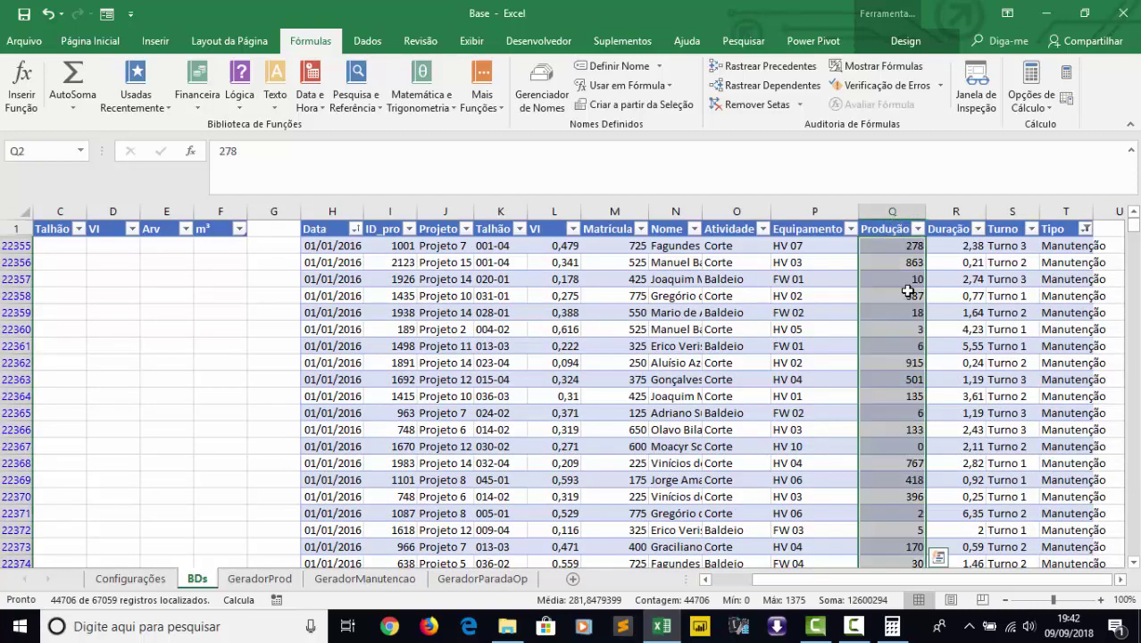
key(Delete)
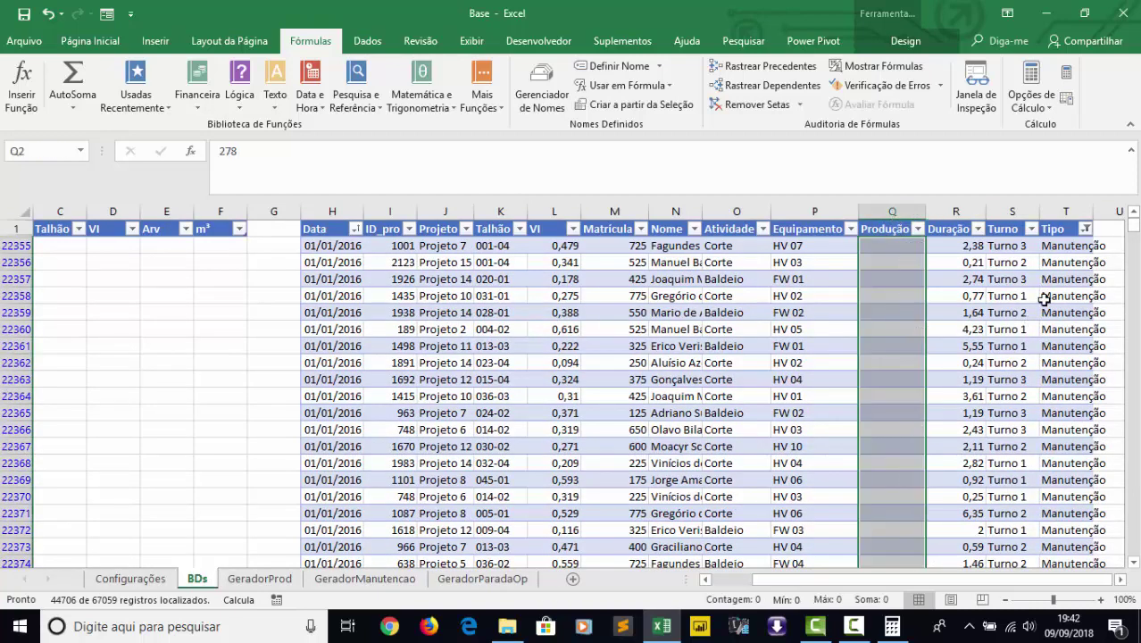
Clear the Tipo filter so the BDs table lists every record type again.
click(1105, 246)
click(1085, 229)
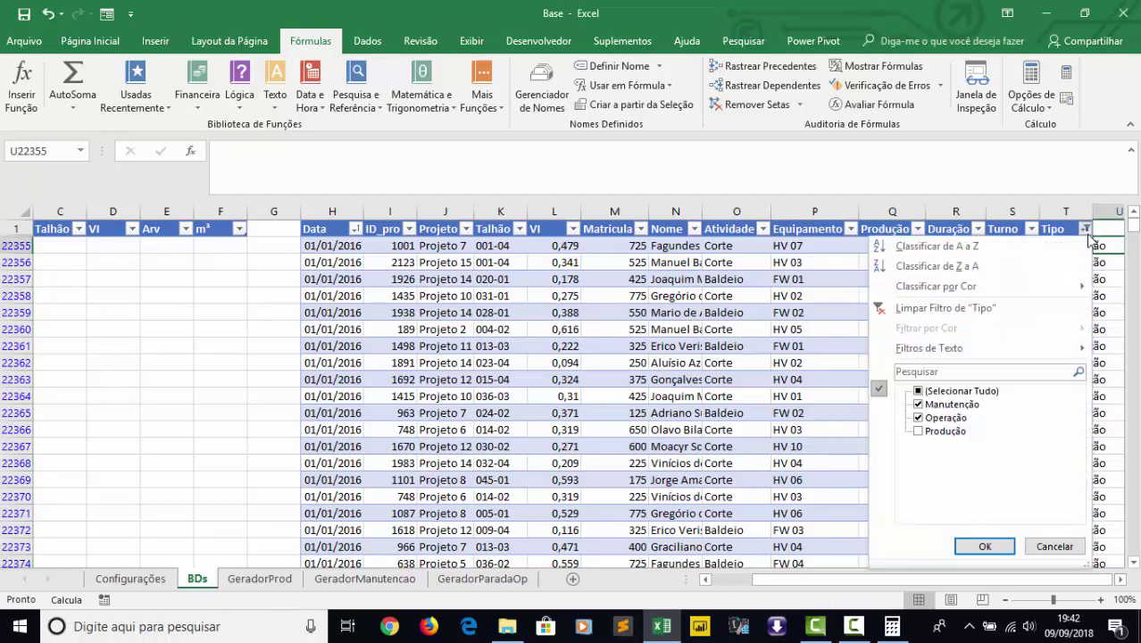
click(942, 307)
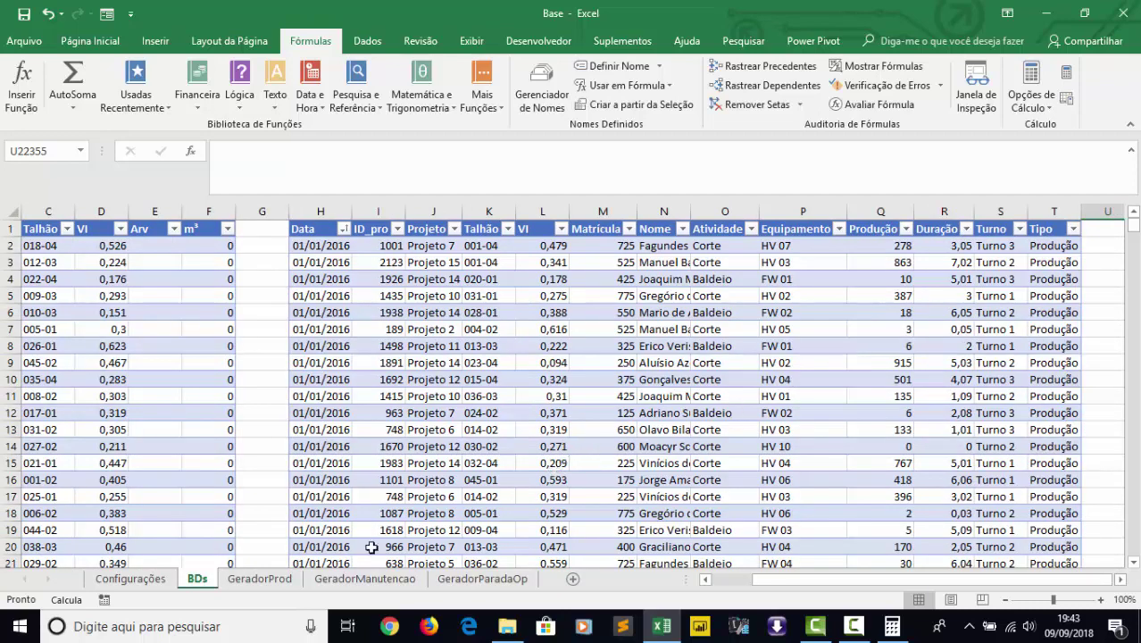
Look over the GeradorProd, GeradorManutencao and GeradorParadaOp sheets once more, ending on GeradorManutencao.
click(284, 581)
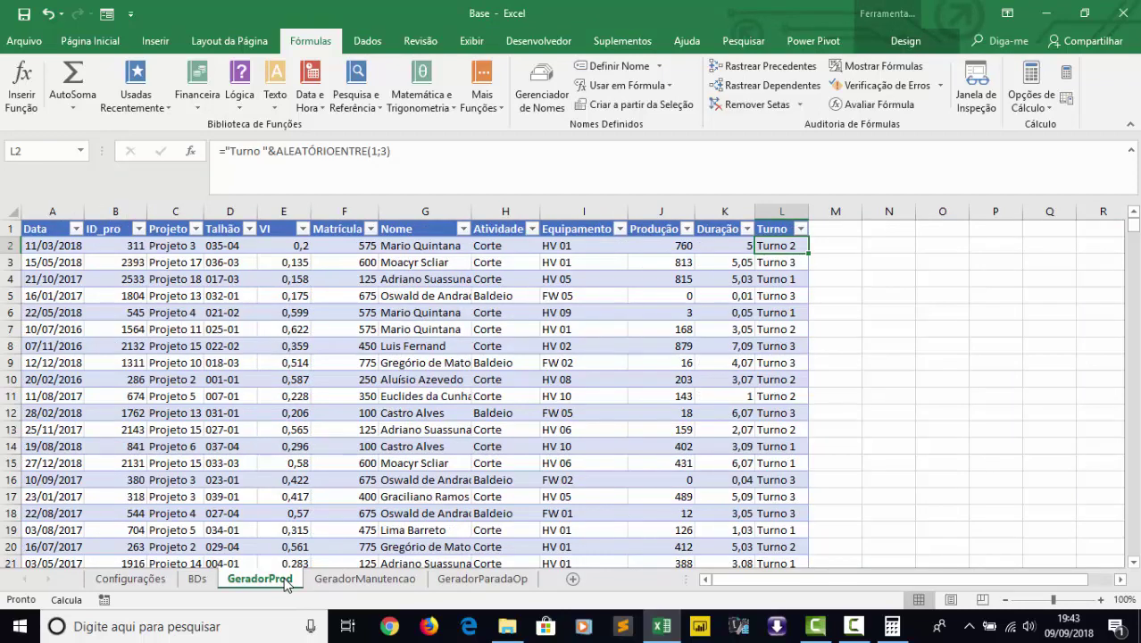
click(371, 580)
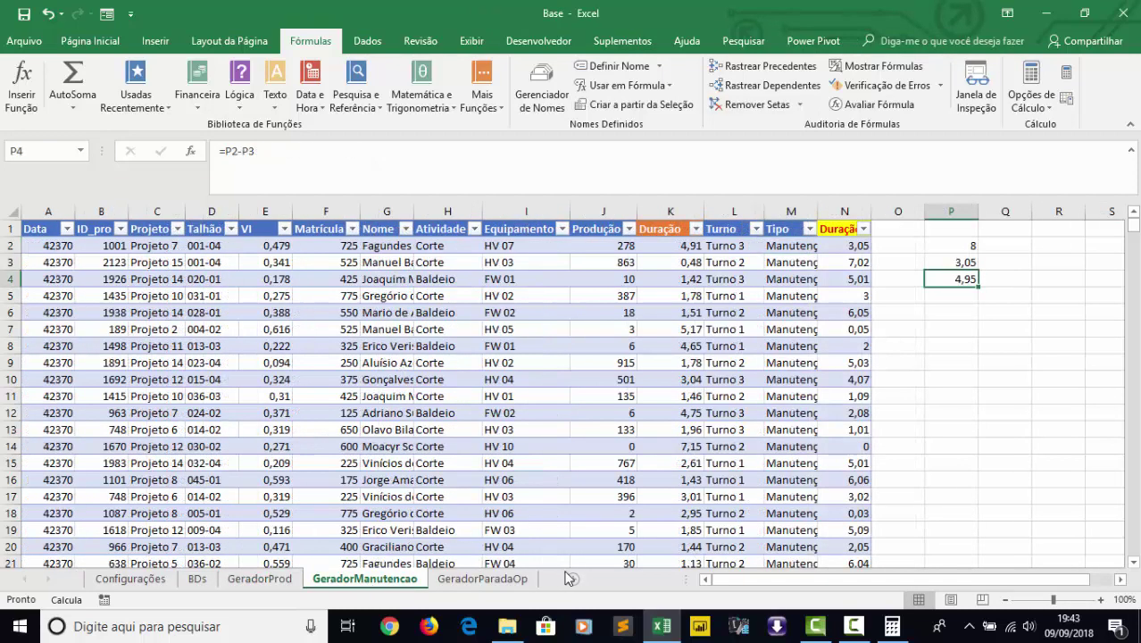
click(486, 580)
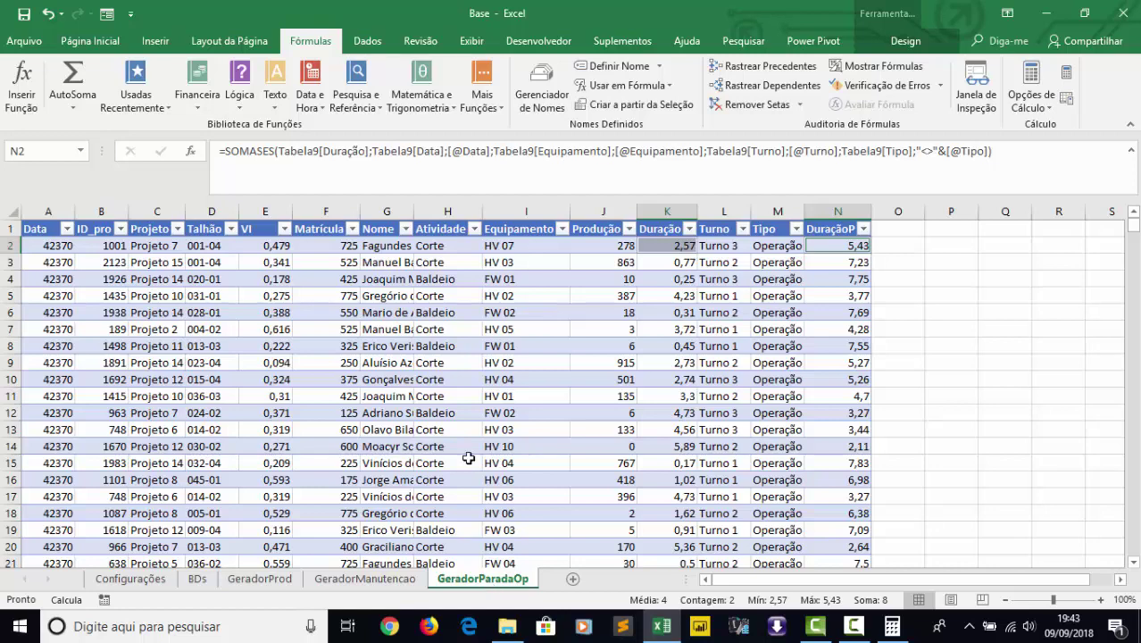
click(413, 581)
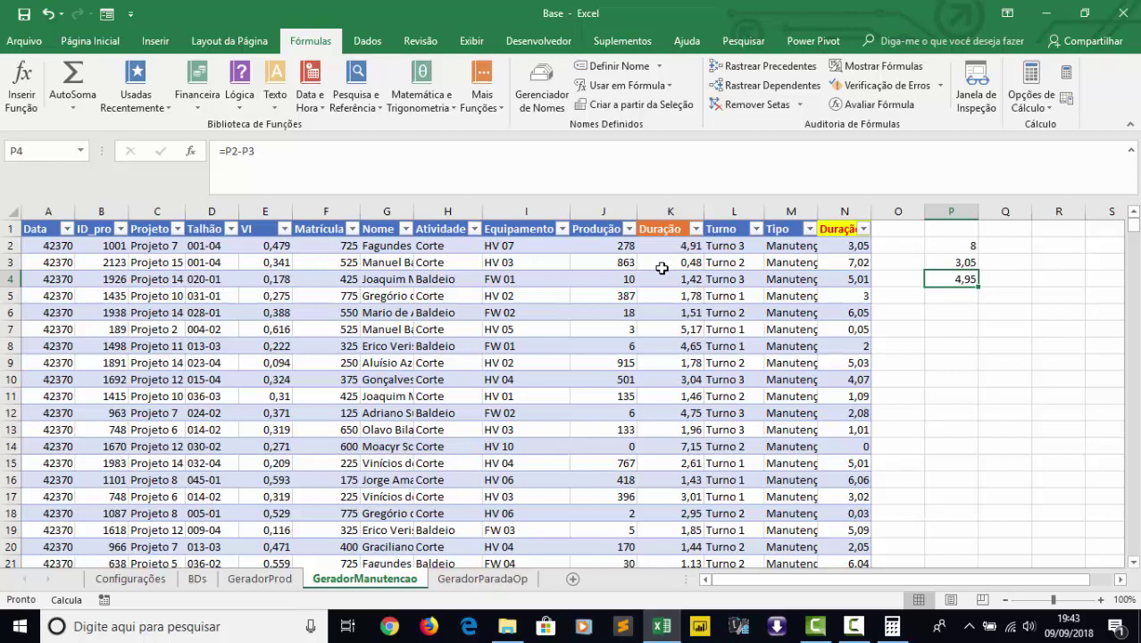
Close the Base workbook and open the BD_Floresta workbook from the desktop.
click(1123, 13)
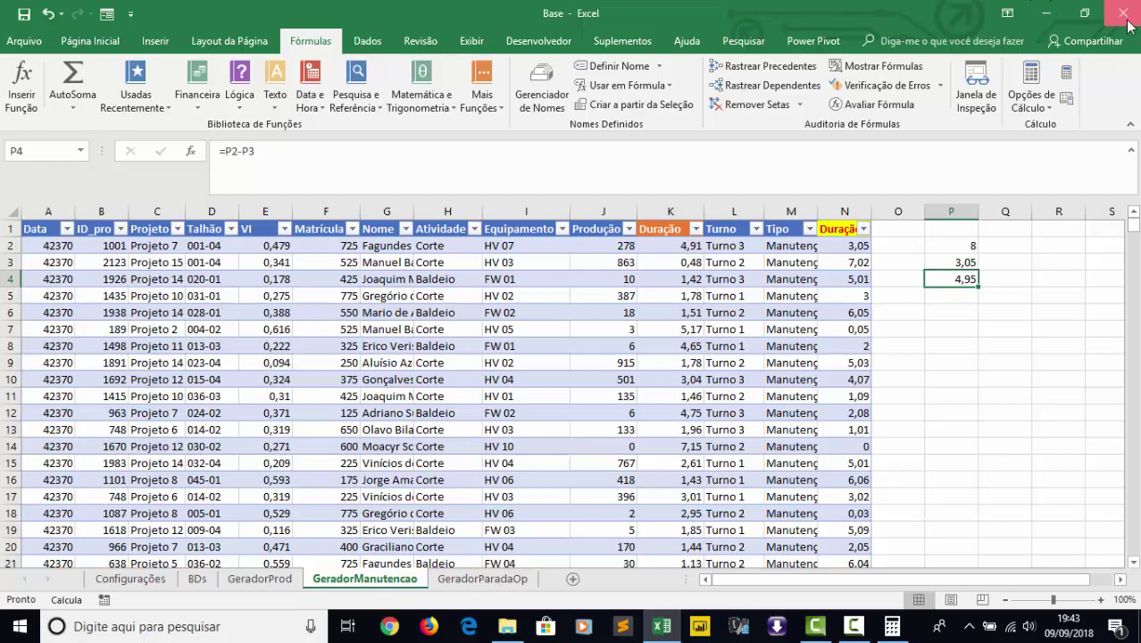
click(564, 331)
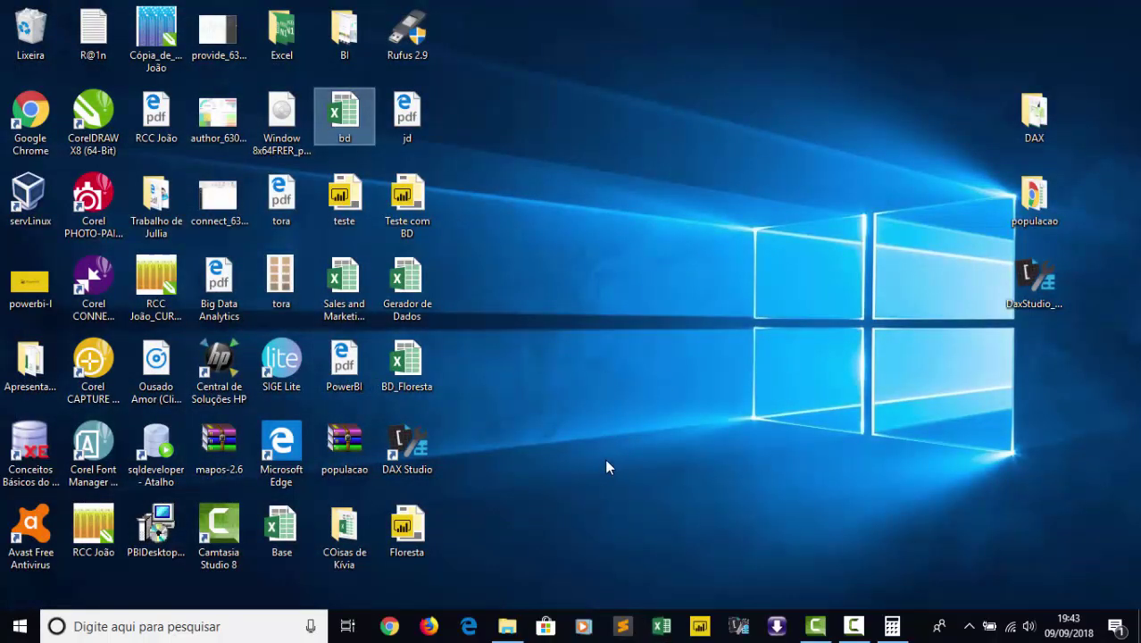
click(417, 375)
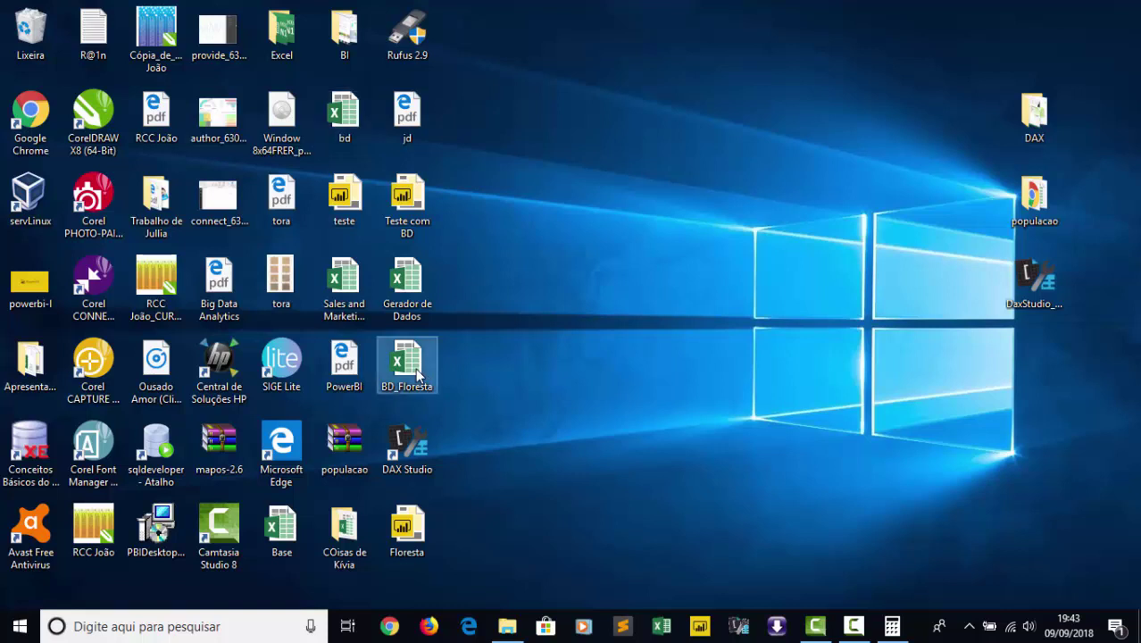
double_click(417, 375)
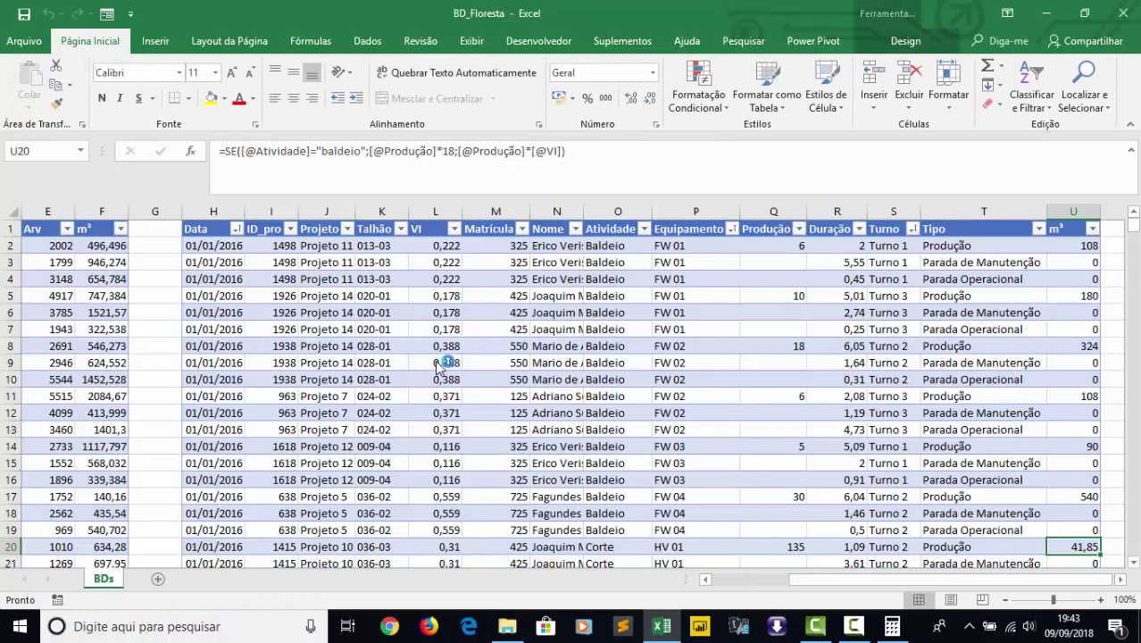
Check the m³ formula in F3 and view the first table from its ID column.
click(82, 260)
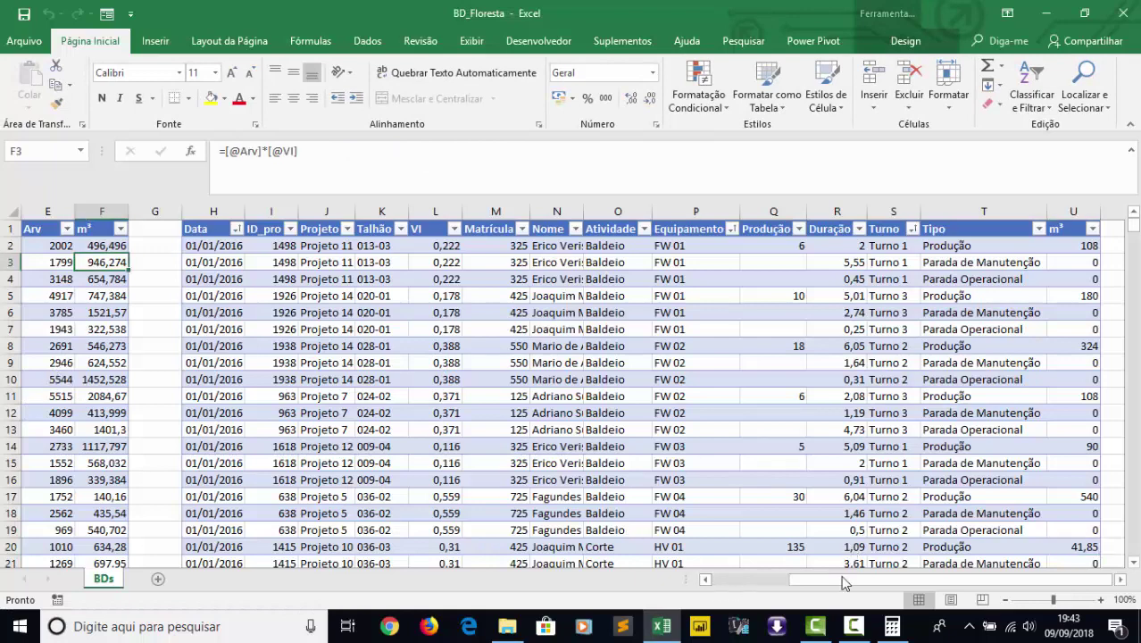
drag(834, 579, 660, 570)
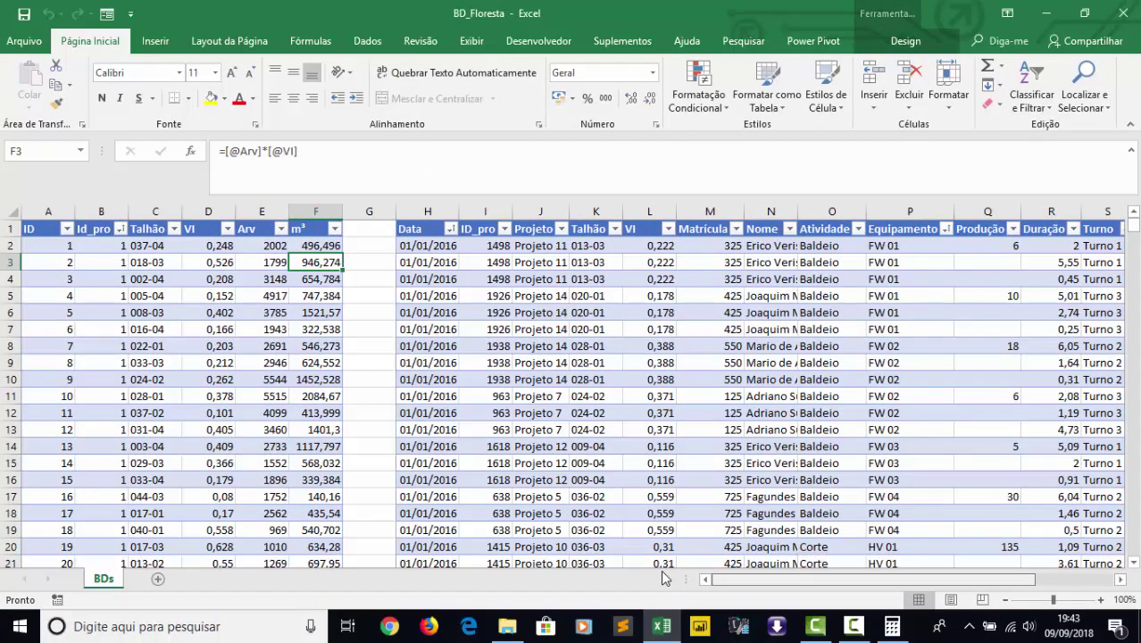
Review the custom sort levels of the records table containing K4, leaving them as they are.
click(616, 282)
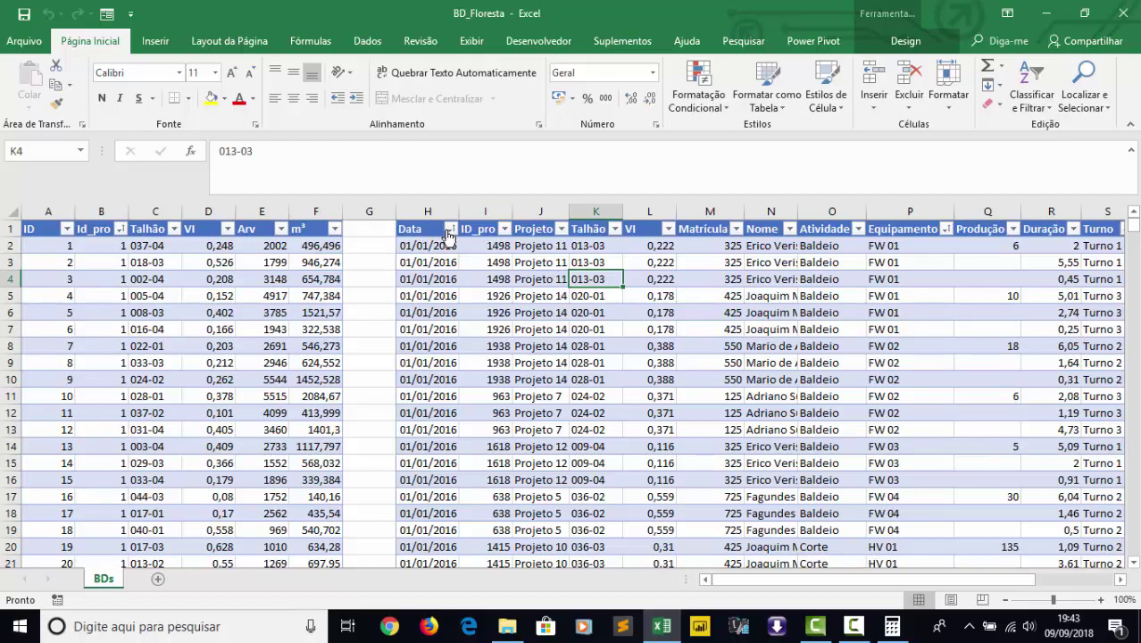
click(1025, 107)
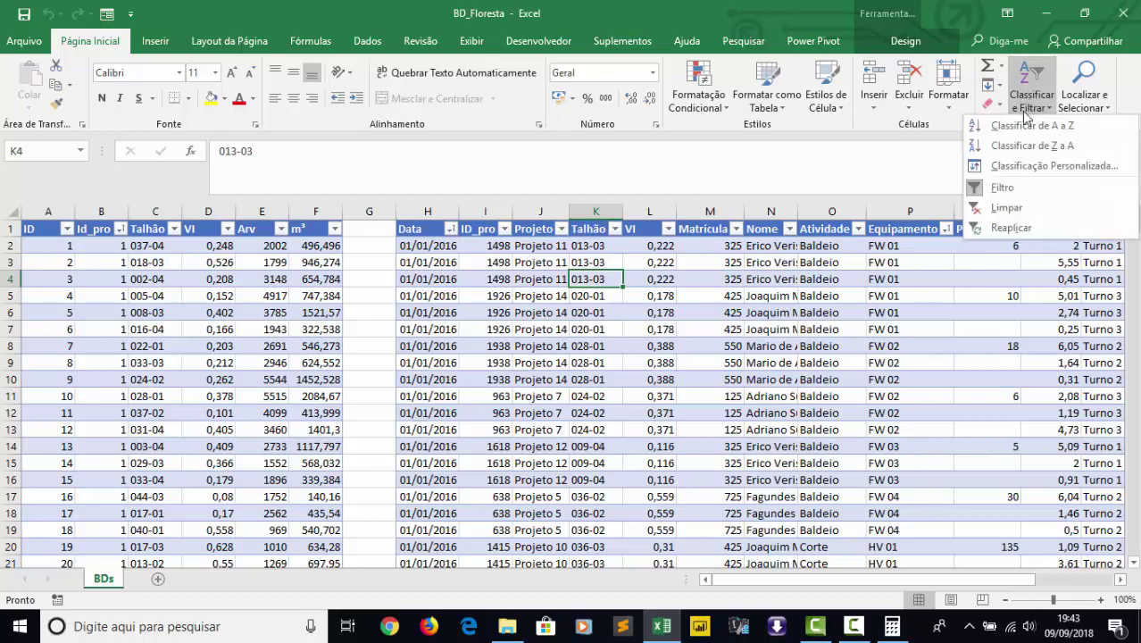
click(1035, 166)
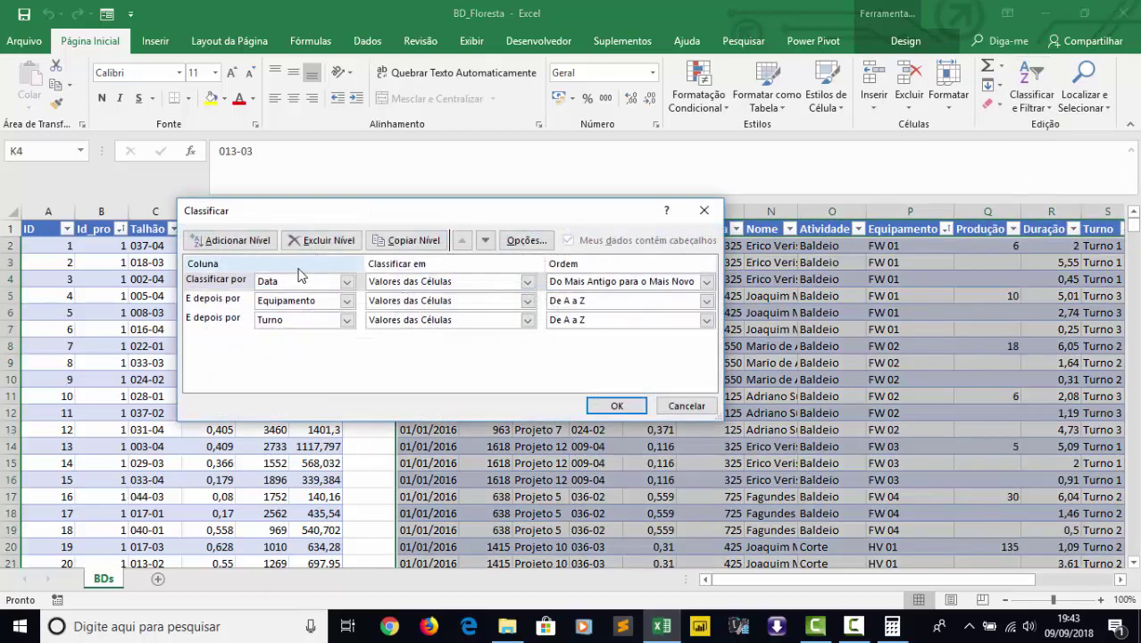
click(676, 407)
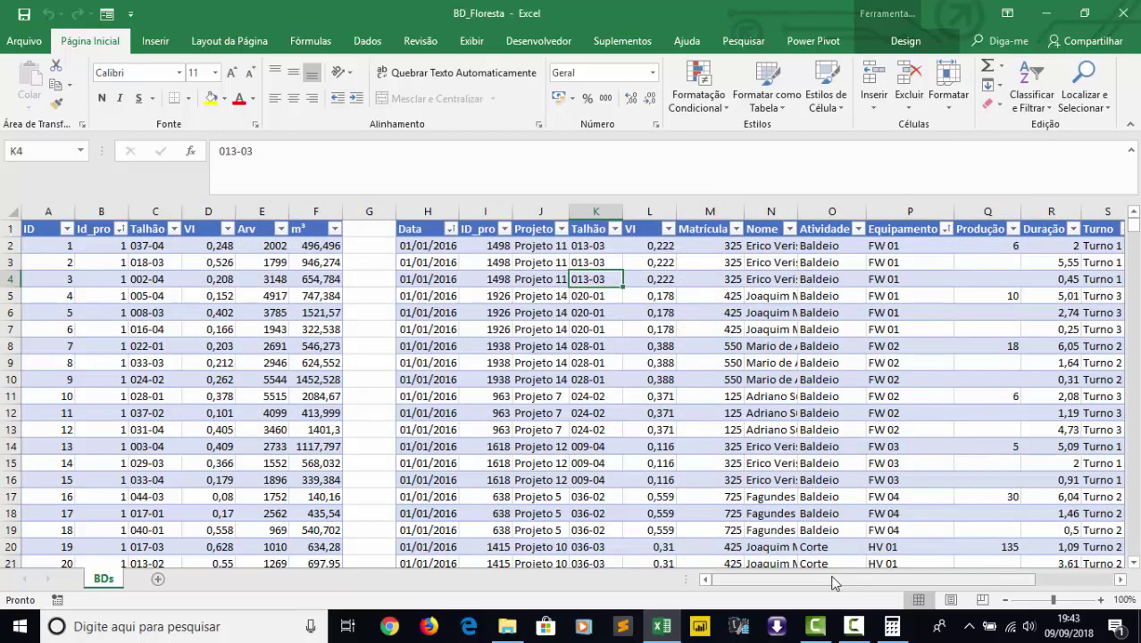
Examine the Duração values in R2 to R4 and the Atividade in O4.
drag(848, 578, 901, 578)
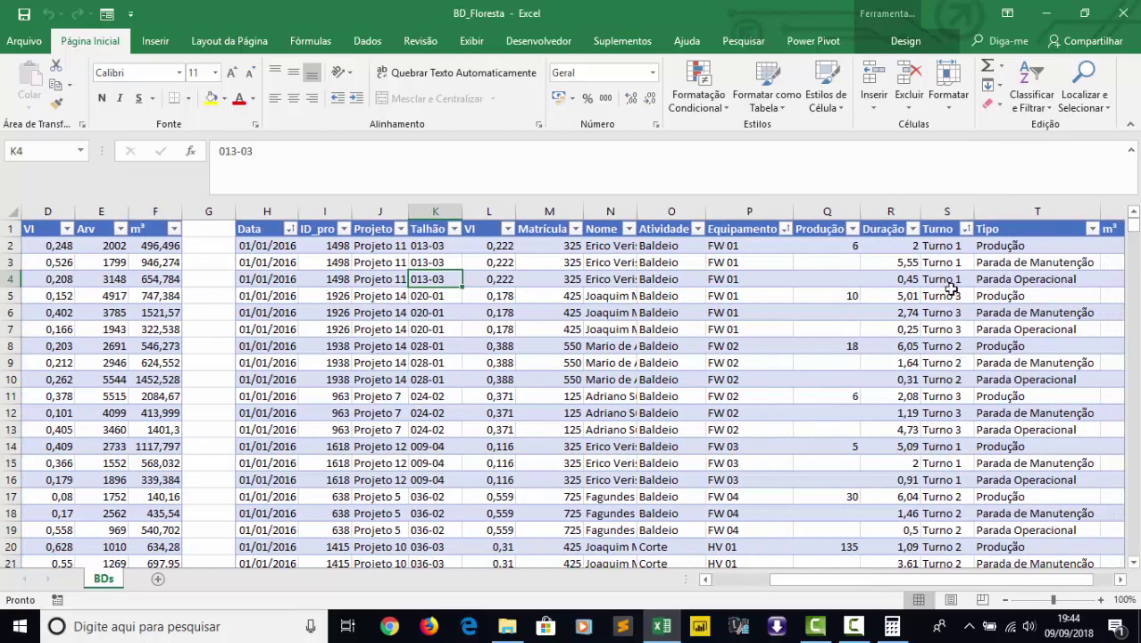
click(900, 250)
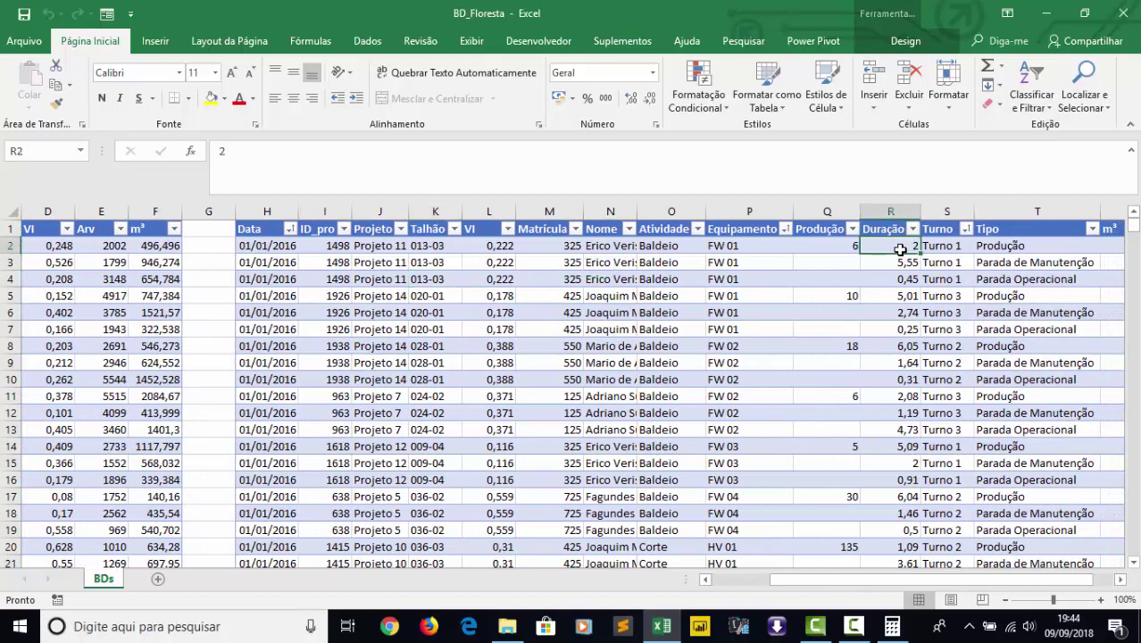
key(Down)
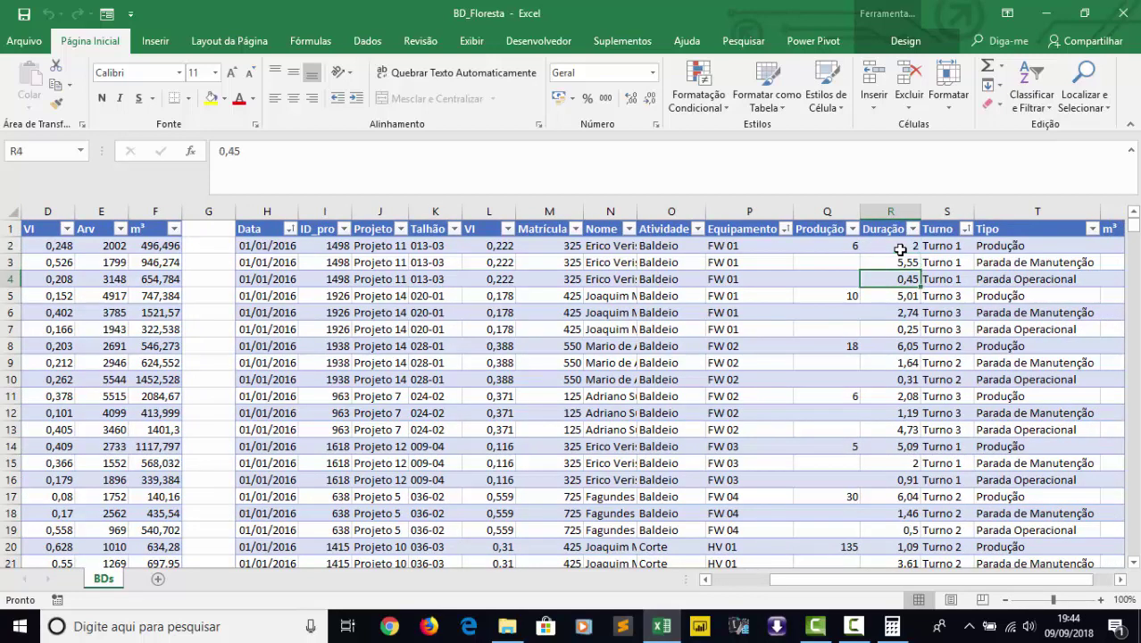
key(Left)
key(Left)
key(Left)
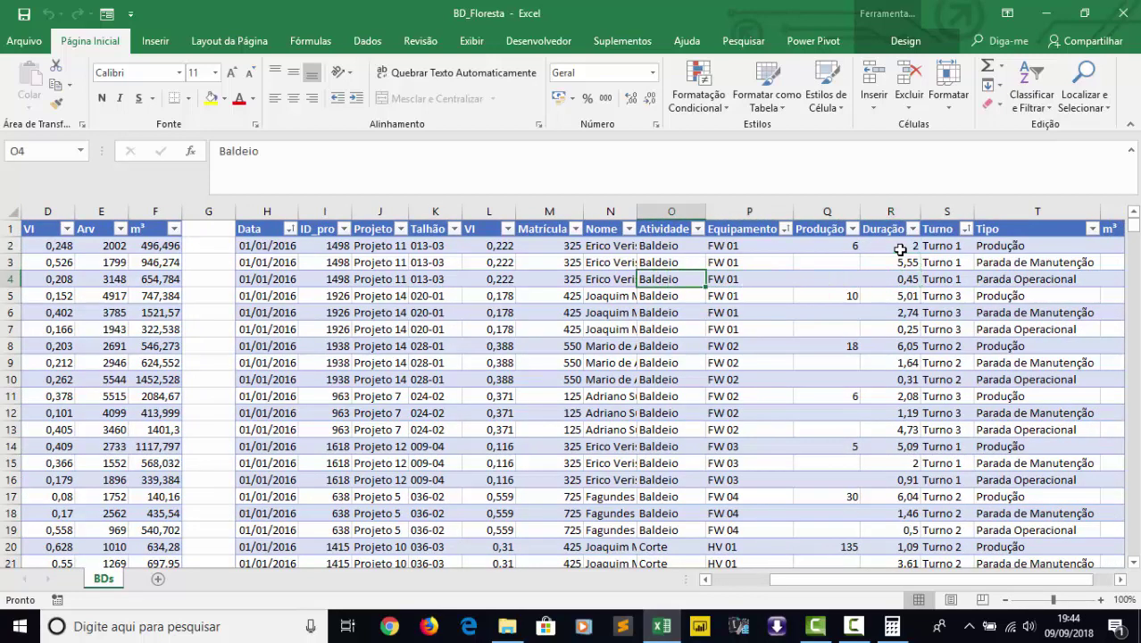
Examine the records table's m³ formula in U4 and U2.
key(Right)
key(Right)
key(Right)
key(Right)
key(Right)
key(Right)
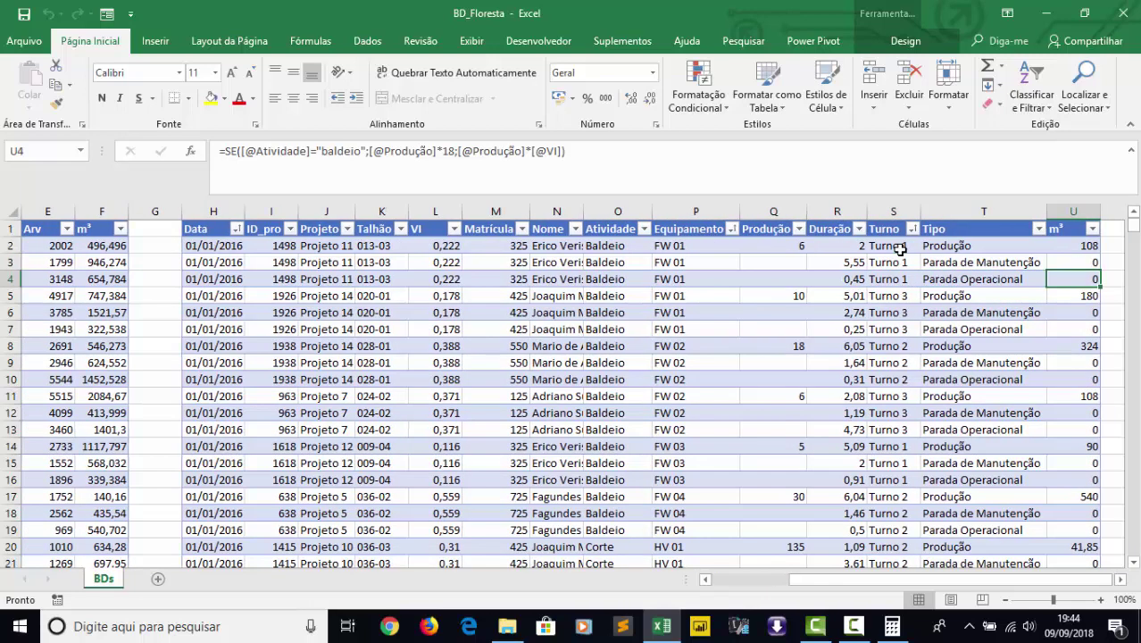
key(Up)
key(Up)
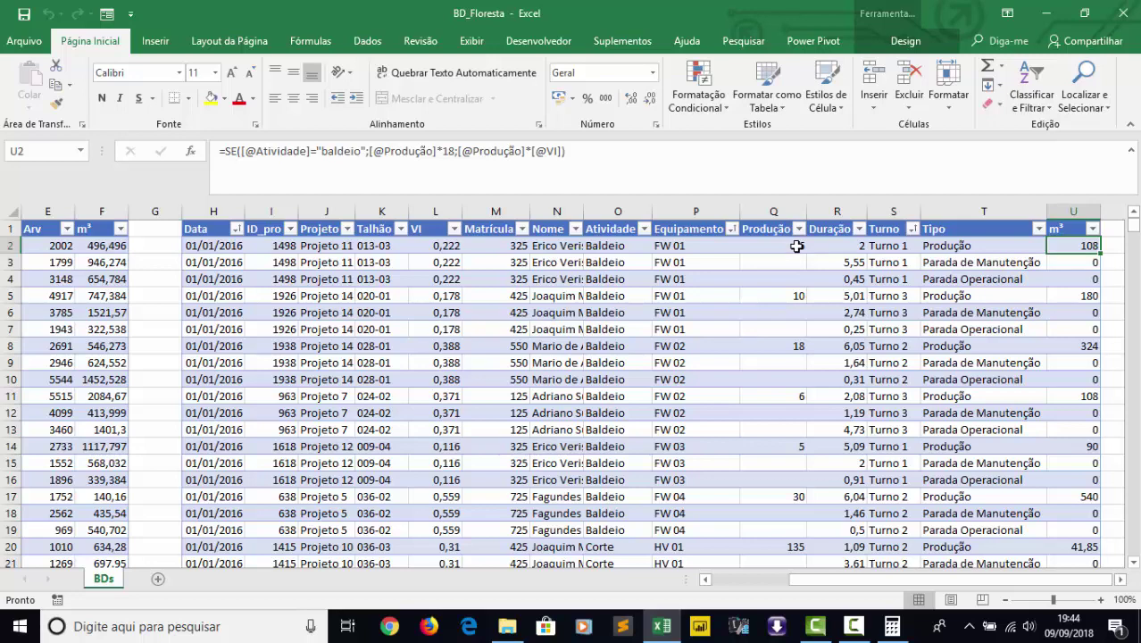
Go through the m³ column row by row to the Corte production record in U23.
key(Down)
key(Down)
key(Down)
key(Down)
key(Down)
key(Down)
key(Down)
key(Down)
key(Down)
key(Down)
key(Down)
key(Down)
key(Down)
key(Down)
key(Down)
key(Down)
key(Down)
key(Down)
key(Down)
key(Down)
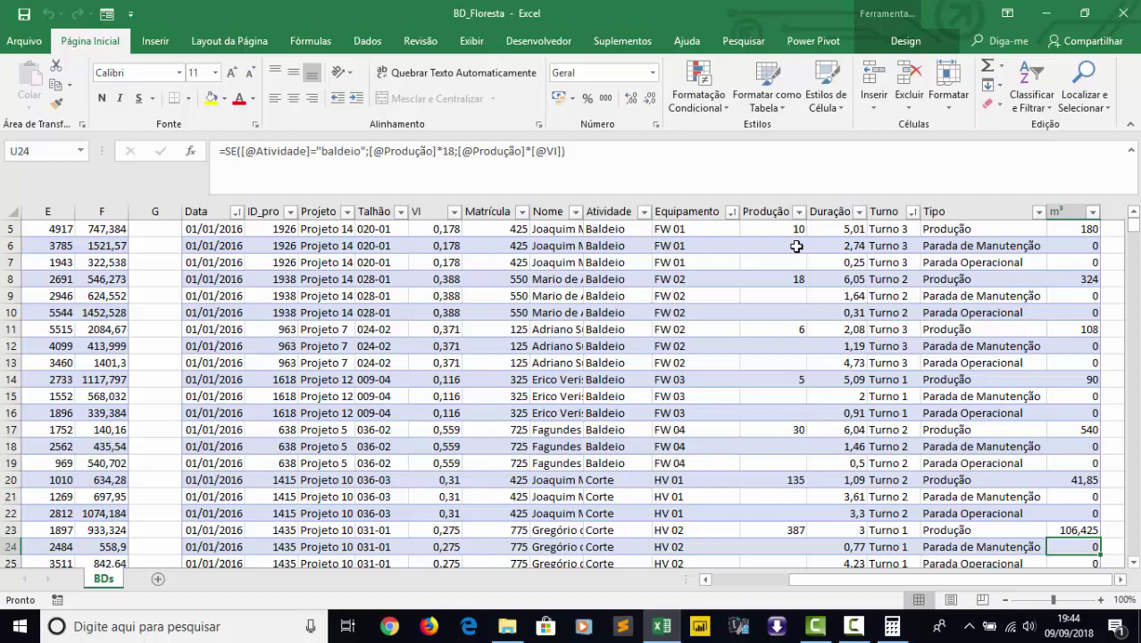
key(Up)
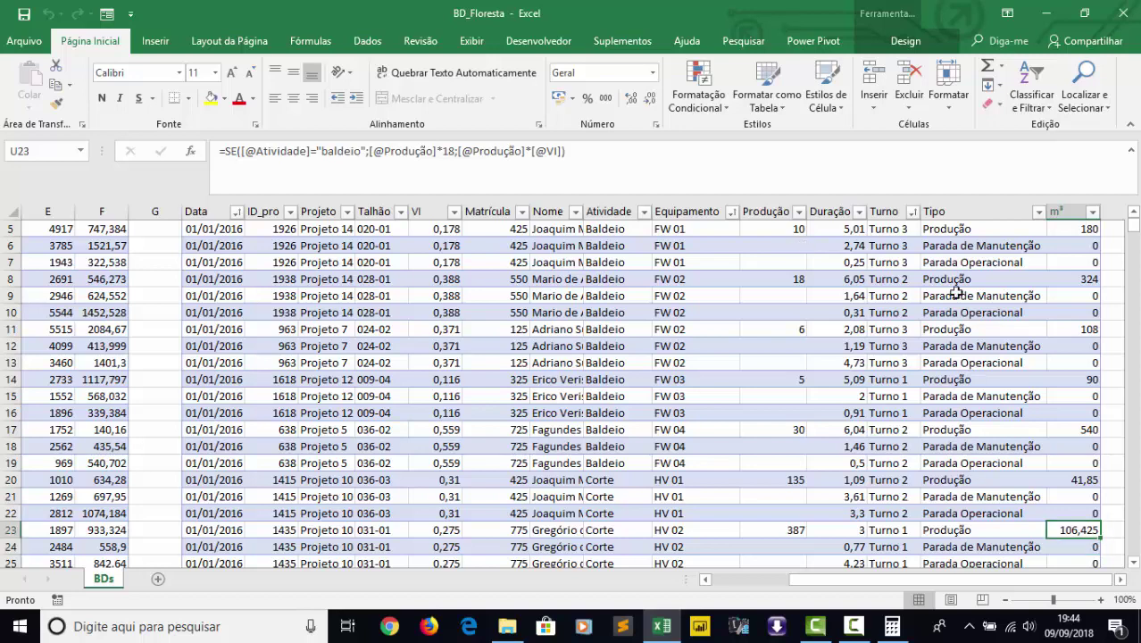
Check the Produção and Duração values of the row 23 production record.
click(784, 532)
click(855, 531)
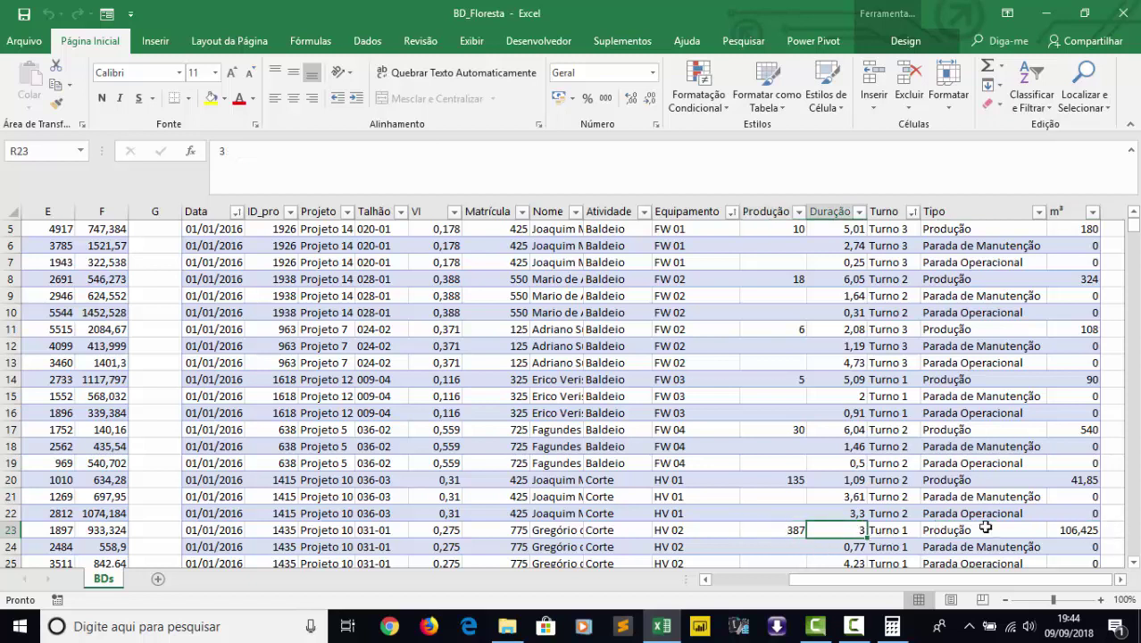
click(782, 530)
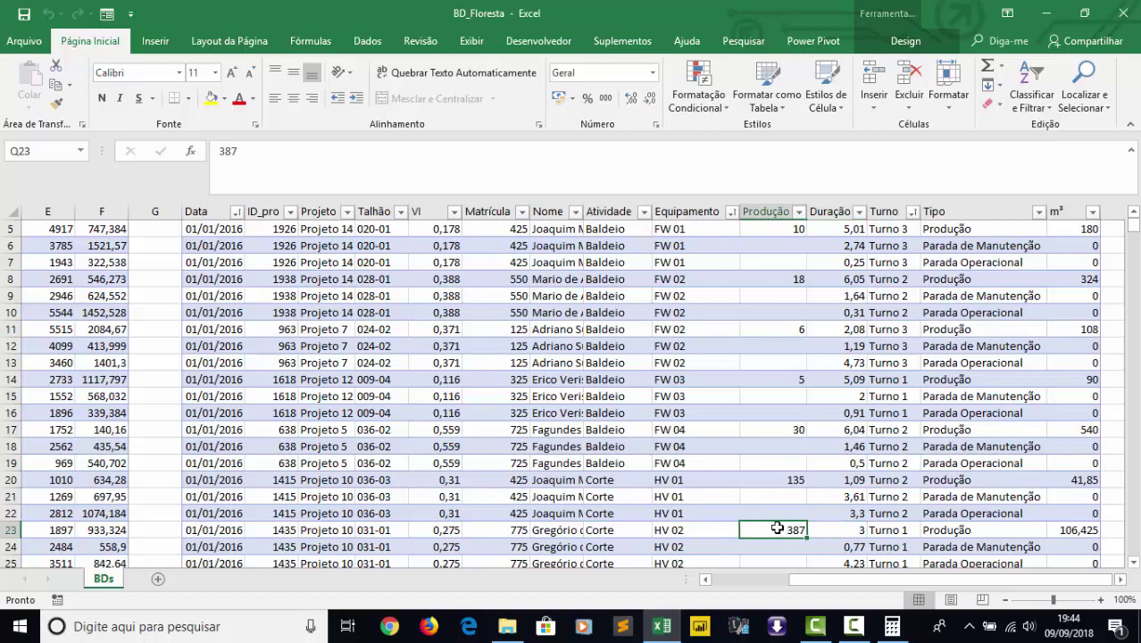
Check the VI and Produção values and the m³ formula of the row 23 production record.
click(446, 531)
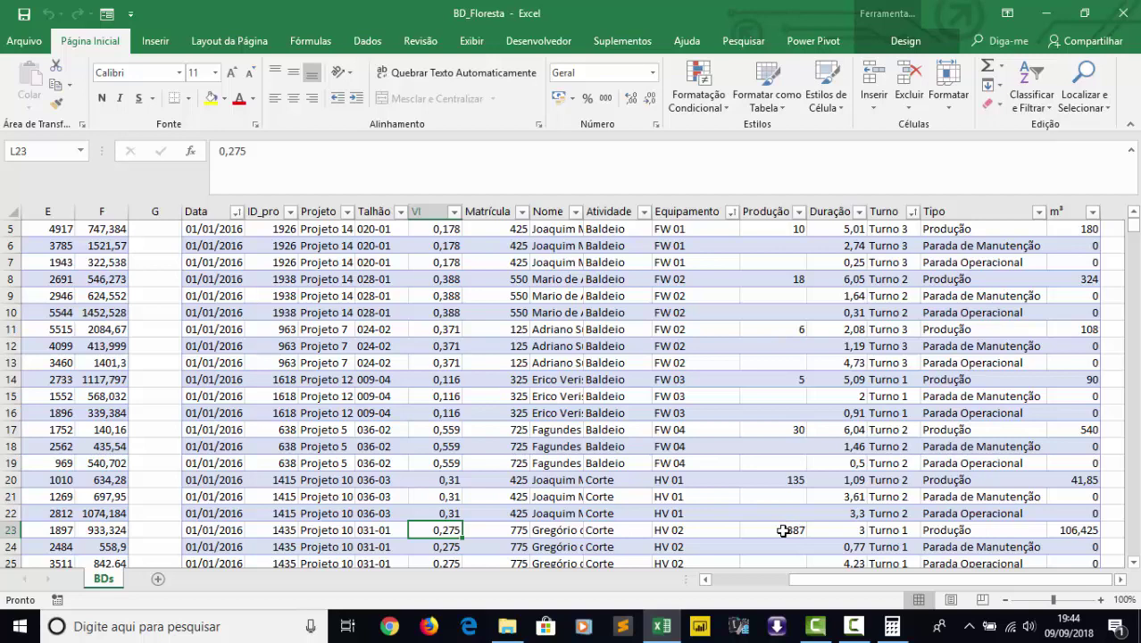
click(782, 530)
click(1080, 531)
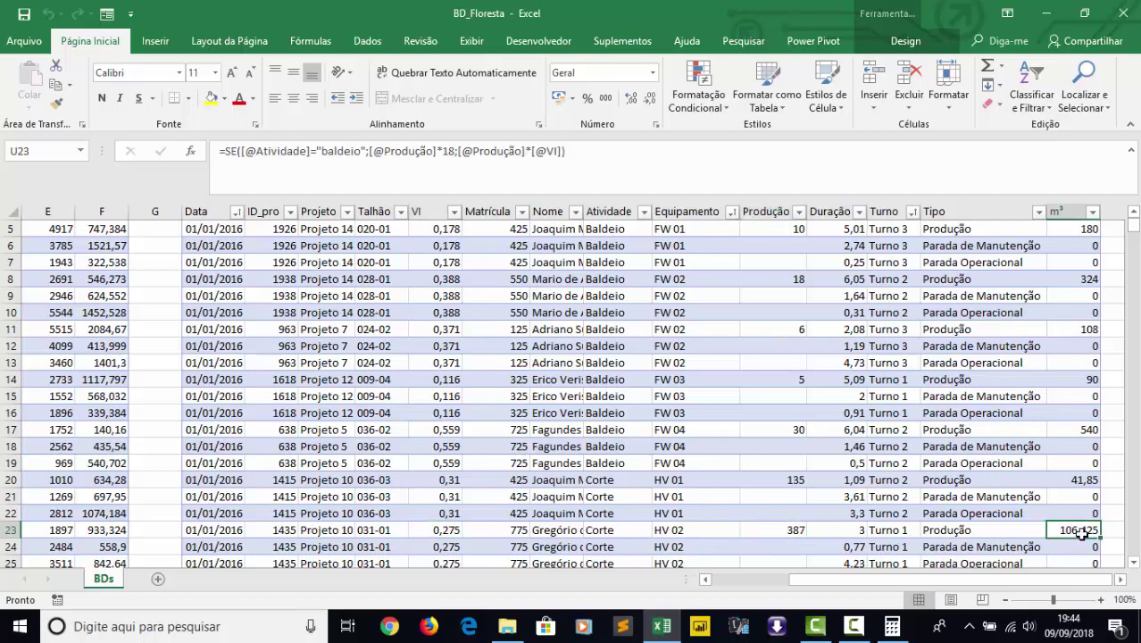
Examine the Arv formula in E2 and the VI value in D2 of the talhão table.
drag(1085, 579, 1006, 578)
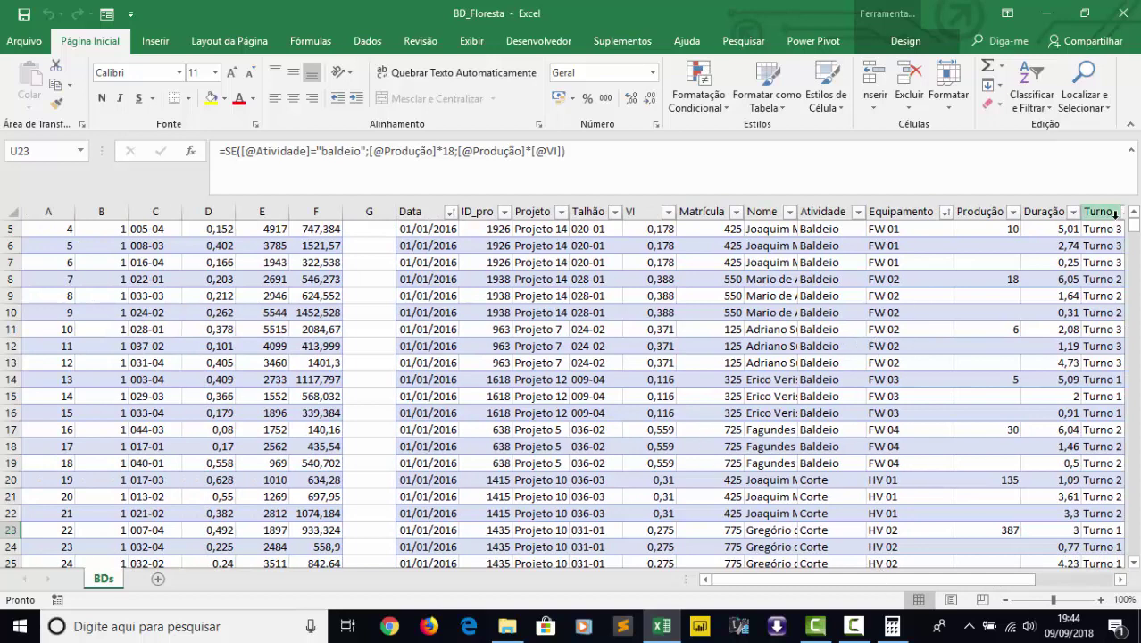
scroll(1136, 232, up, 2)
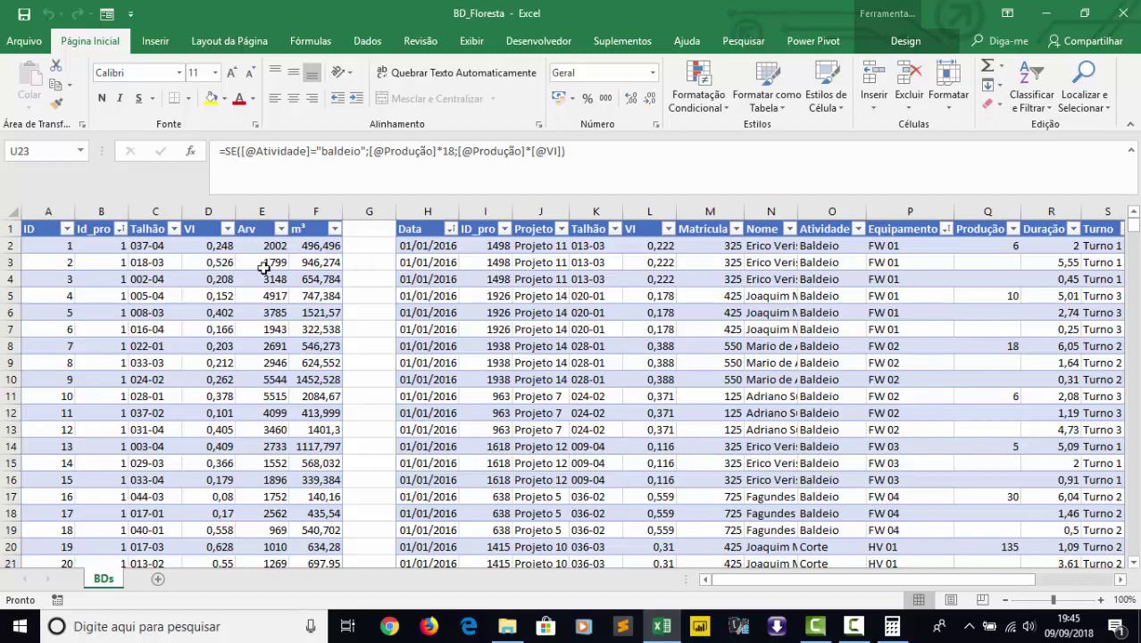
click(263, 246)
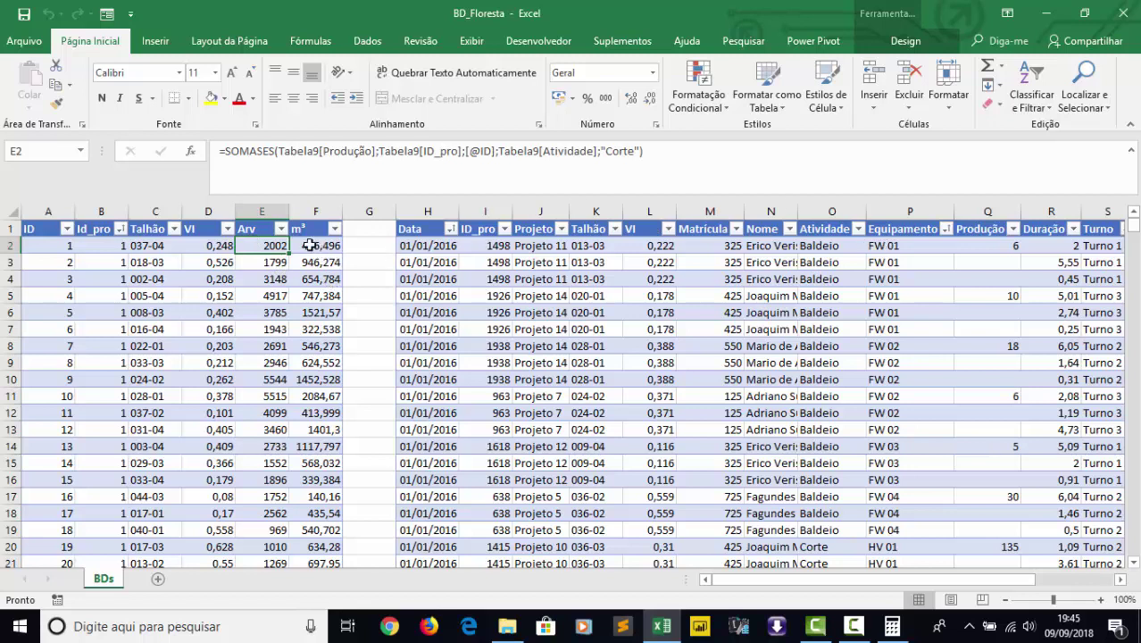
click(200, 244)
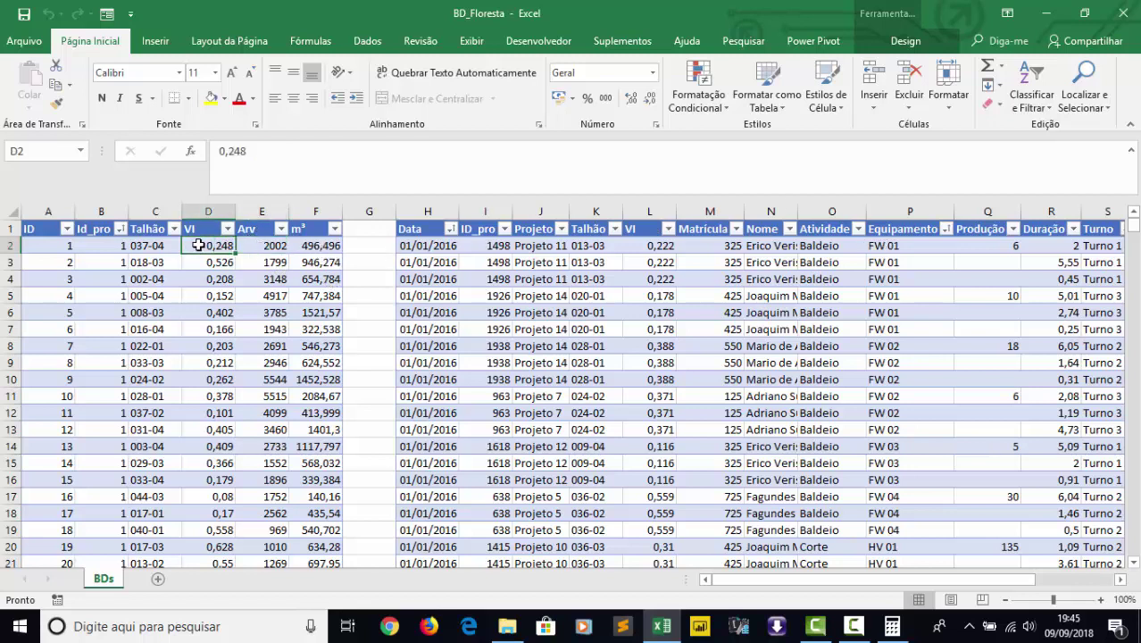
Go through the records table's column headers from the blank column G to m³ in U1.
click(359, 295)
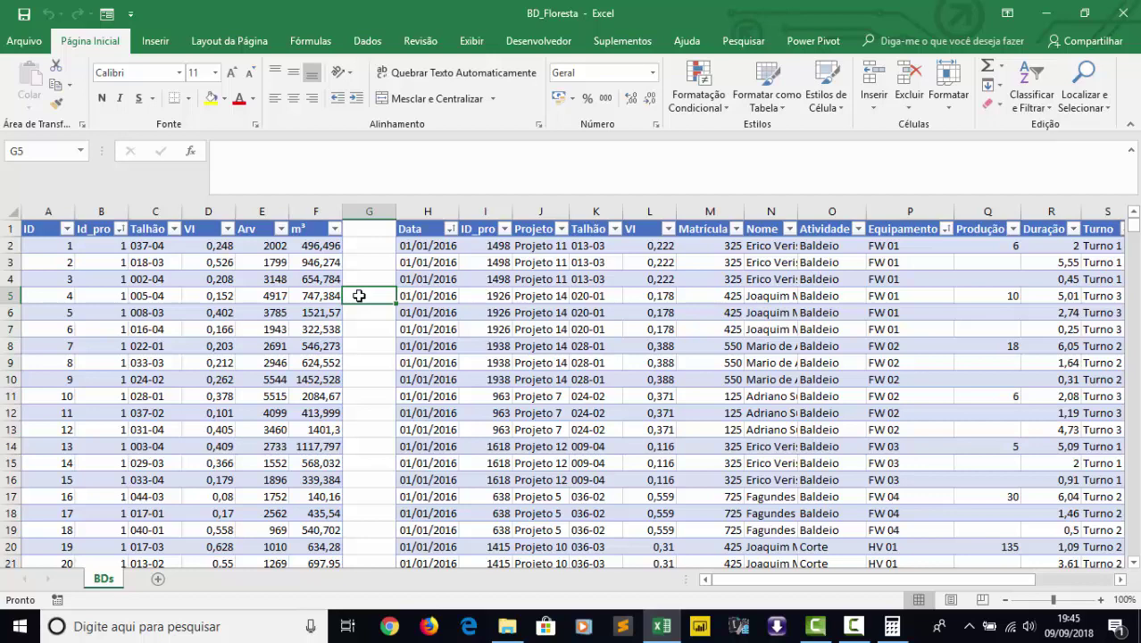
key(Up)
key(Up)
key(Up)
key(Up)
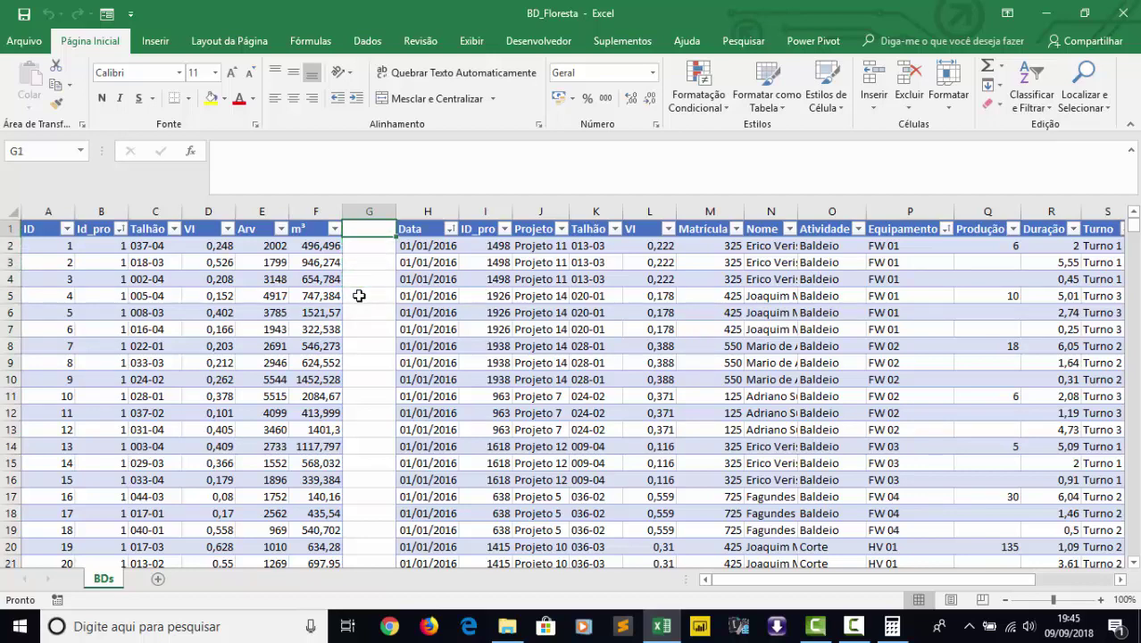
key(Right)
key(Right)
key(Right)
key(Right)
key(Right)
key(Right)
key(Right)
key(Right)
key(Right)
key(Right)
key(Right)
key(Right)
key(Right)
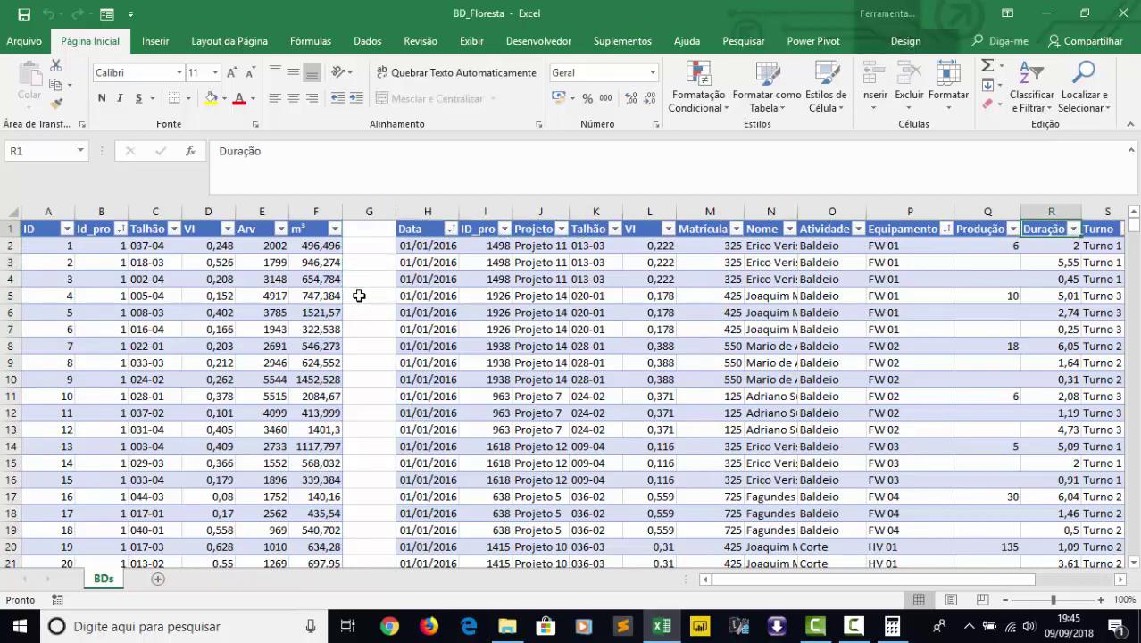
key(Right)
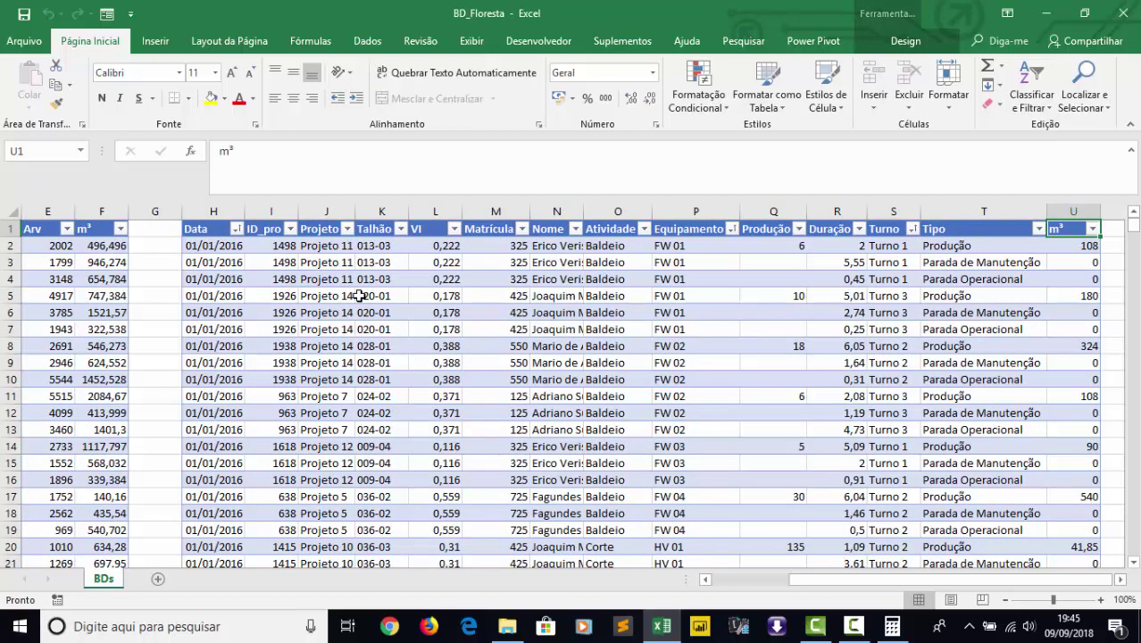
Go back through the row 1 headers to the ID columns of the talhão table.
key(Left)
key(Left)
key(Left)
key(Left)
key(Left)
key(Left)
key(Left)
key(Left)
key(Left)
key(Left)
key(Left)
key(Left)
key(Left)
key(Left)
key(Left)
key(Left)
key(Left)
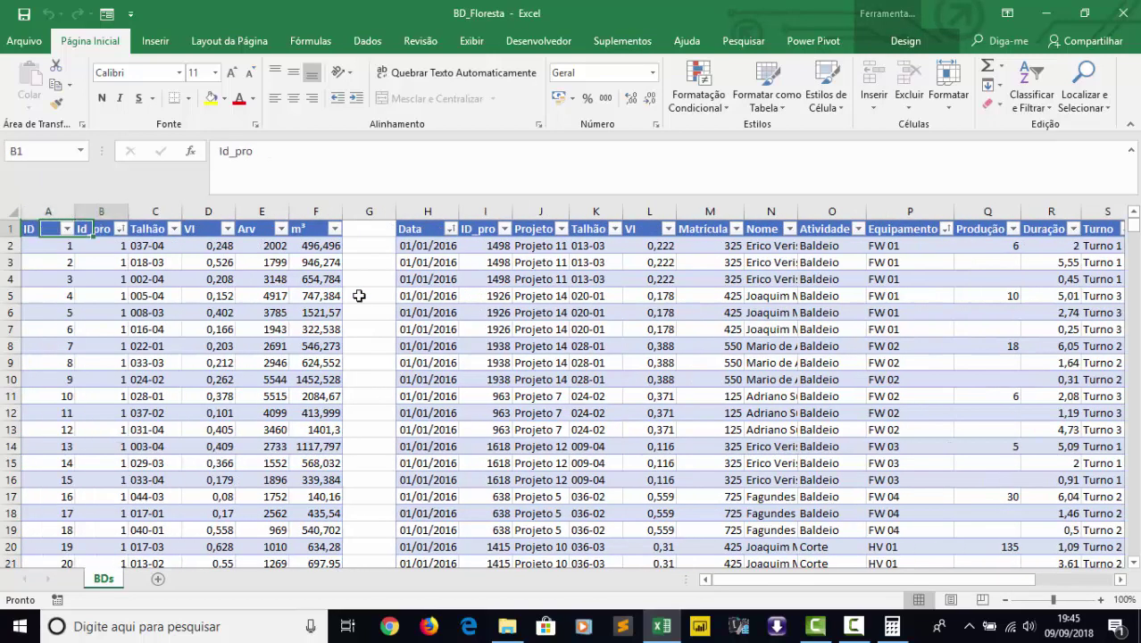
Inspect the records table's full Data column and go through its headers to the end of the table.
click(416, 217)
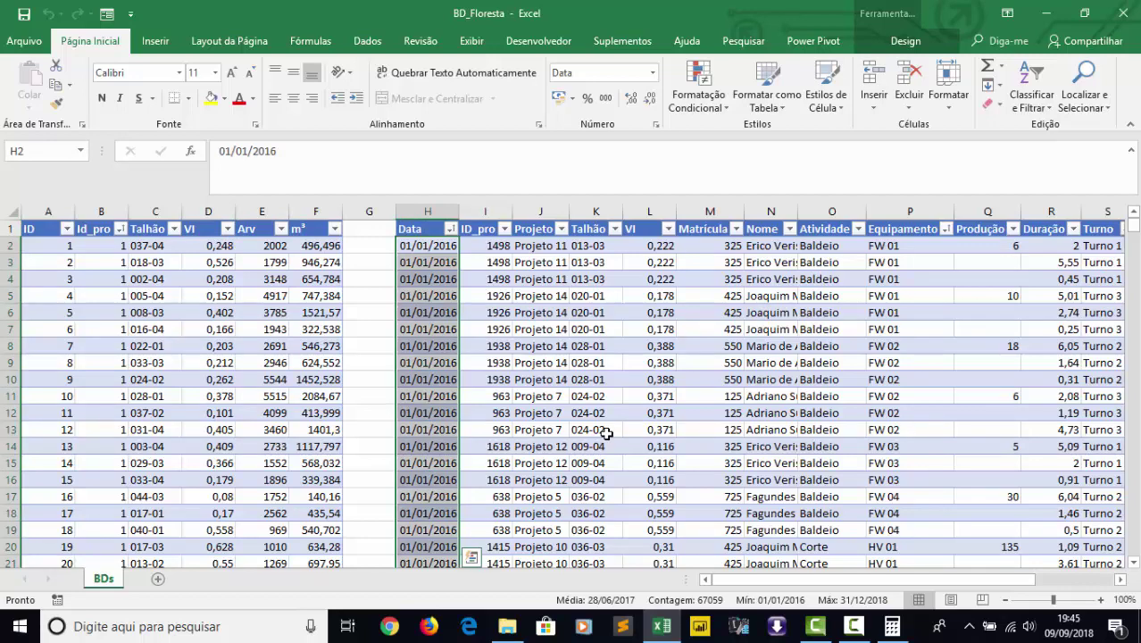
key(Right)
key(Right)
key(Up)
key(Right)
key(Right)
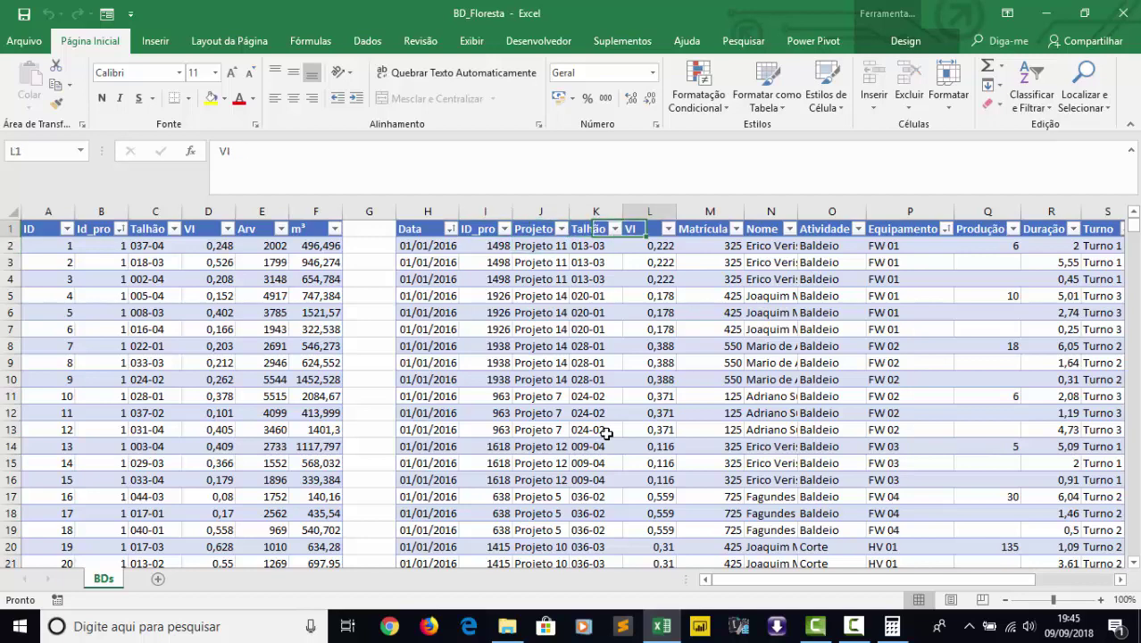
key(Right)
key(Right)
key(Right)
key(Right)
key(Right)
key(Right)
key(Right)
key(Right)
key(Right)
key(Right)
key(Right)
Return to the Nome header in N1 and review the headers from Atividade to Turno.
key(Left)
key(Left)
key(Left)
key(Left)
key(Left)
key(Left)
key(Left)
key(Left)
key(Left)
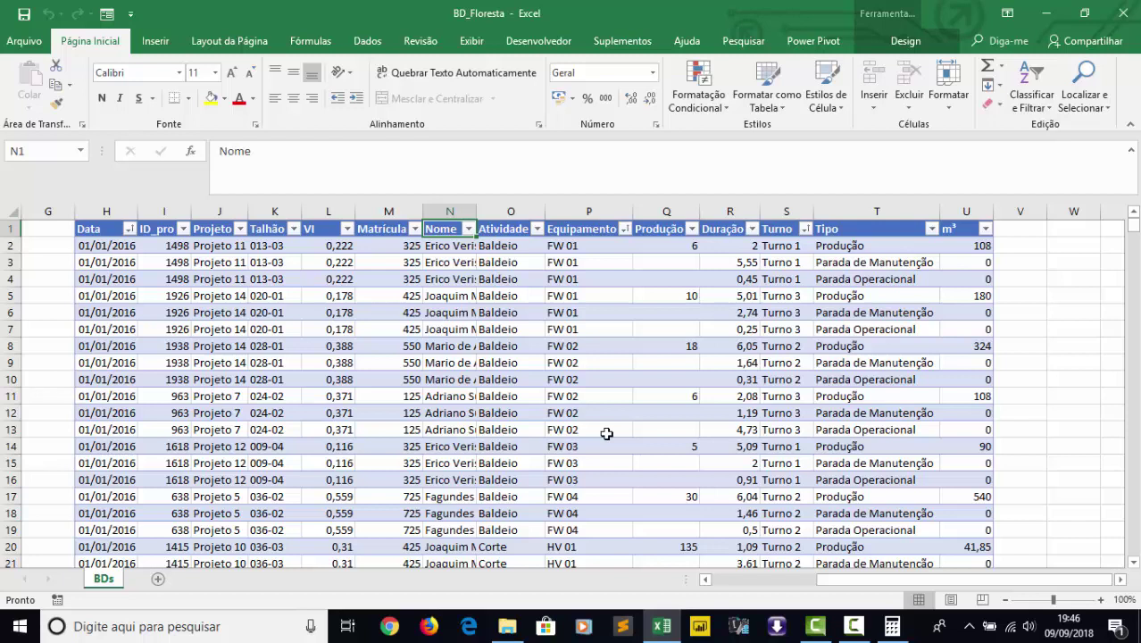
key(Right)
key(Right)
key(Right)
key(Right)
key(Right)
Go back through both tables' headers to ID in A1.
key(Left)
key(Left)
key(Left)
key(Left)
key(Left)
key(Left)
key(Left)
key(Left)
key(Left)
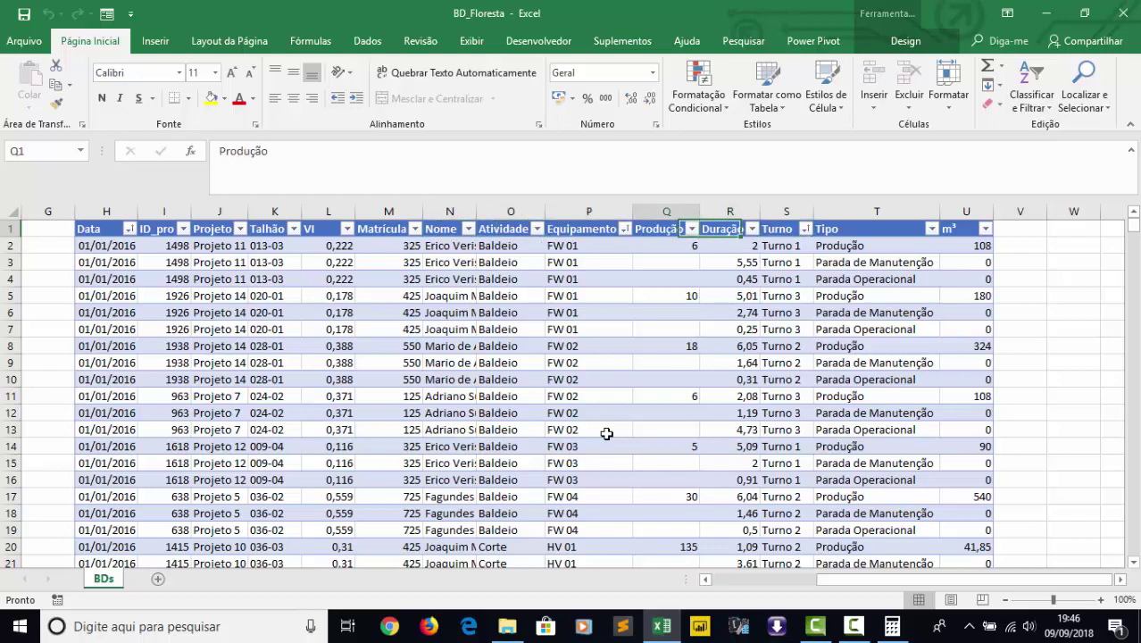
key(Left)
key(Left)
key(Left)
key(Left)
key(Left)
key(Left)
key(Left)
key(Left)
key(Left)
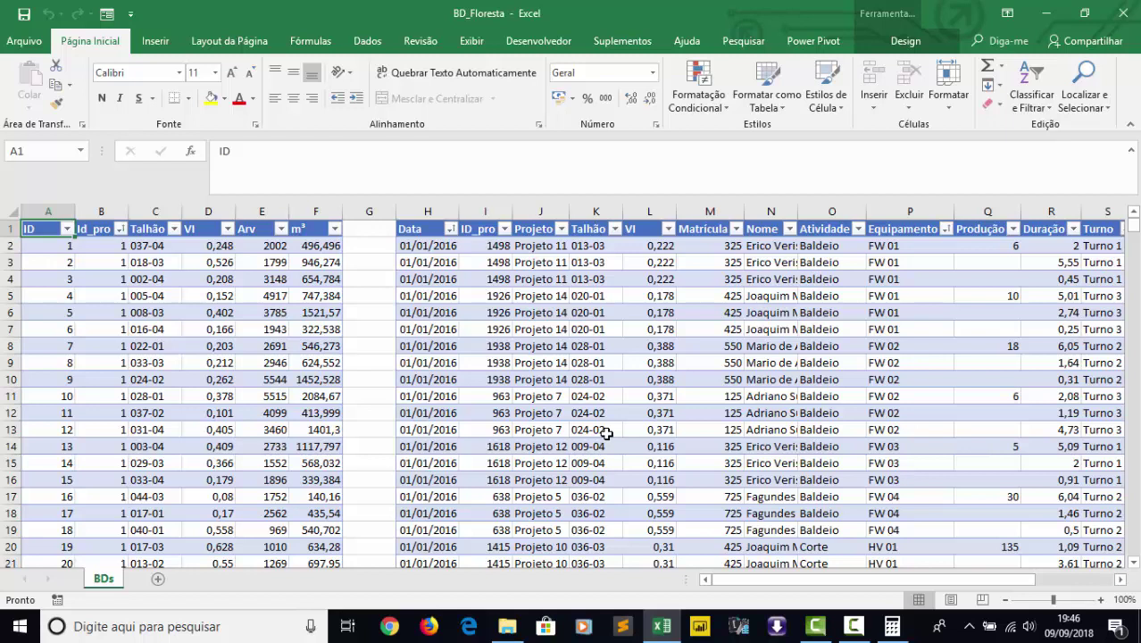
Go to the Data header in H1 and compare the dates of the first records in H2 to H5.
key(Right)
key(Right)
key(Right)
key(Right)
key(Right)
key(Right)
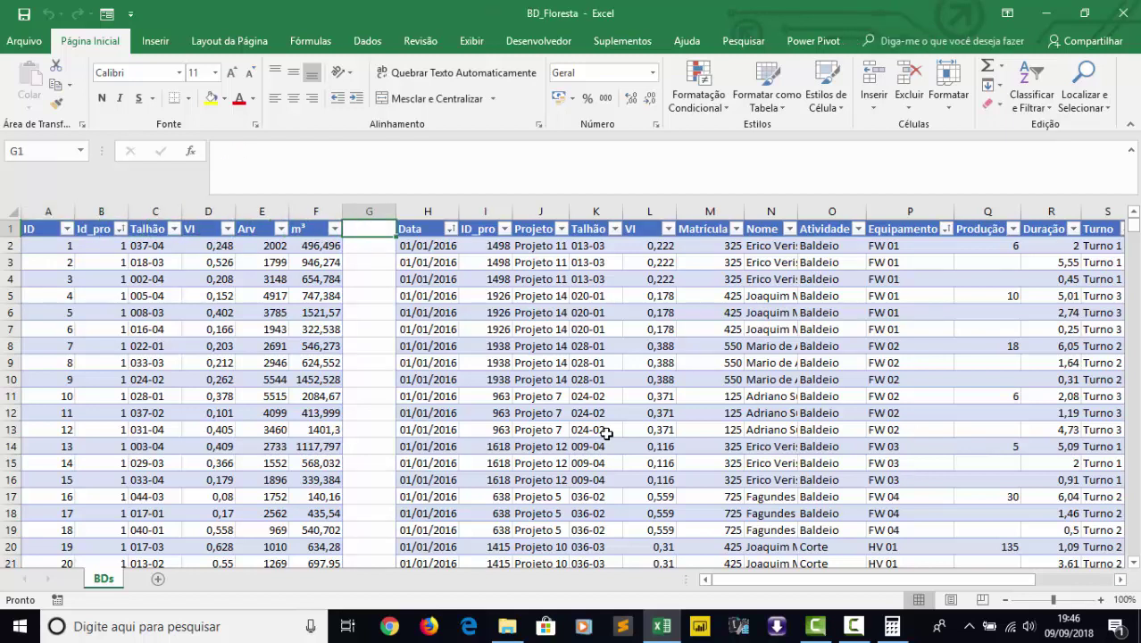
key(Right)
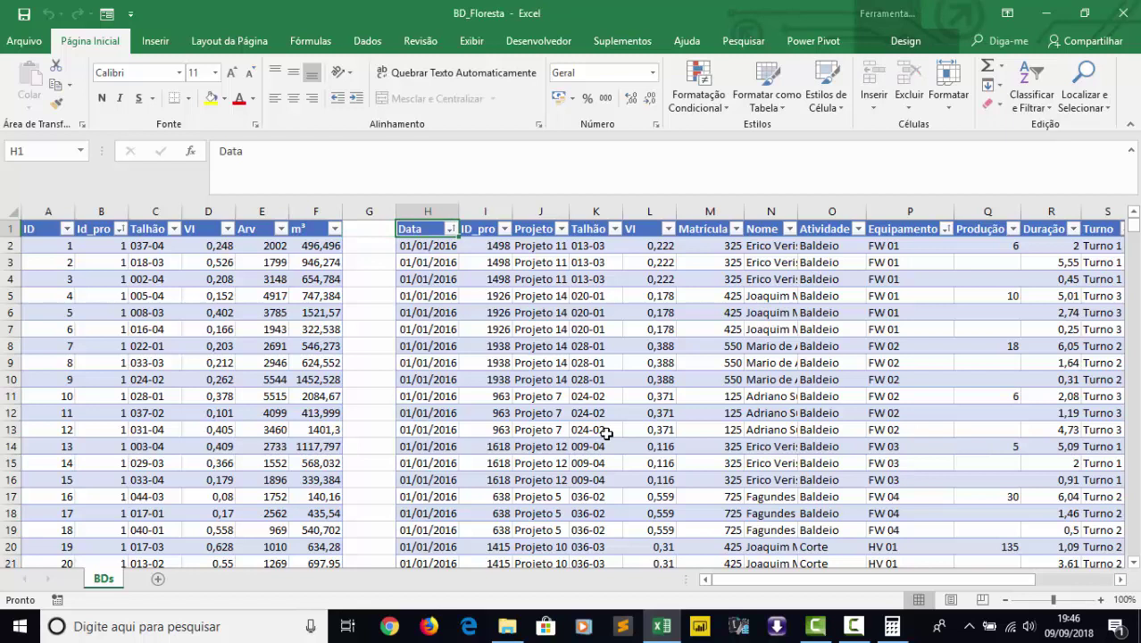
key(Down)
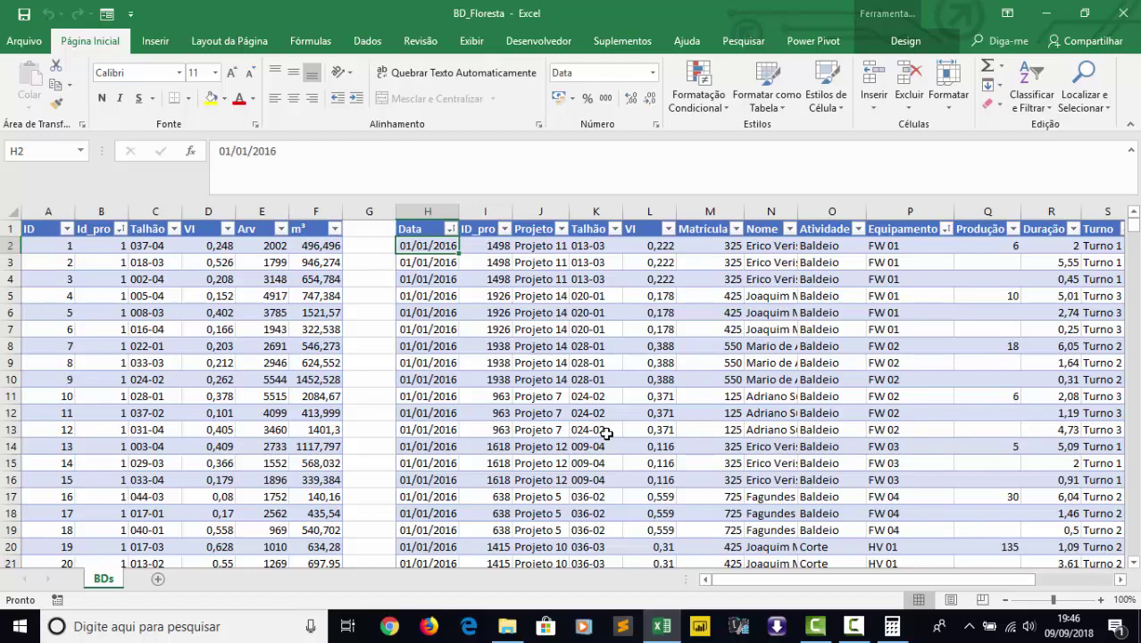
key(Down)
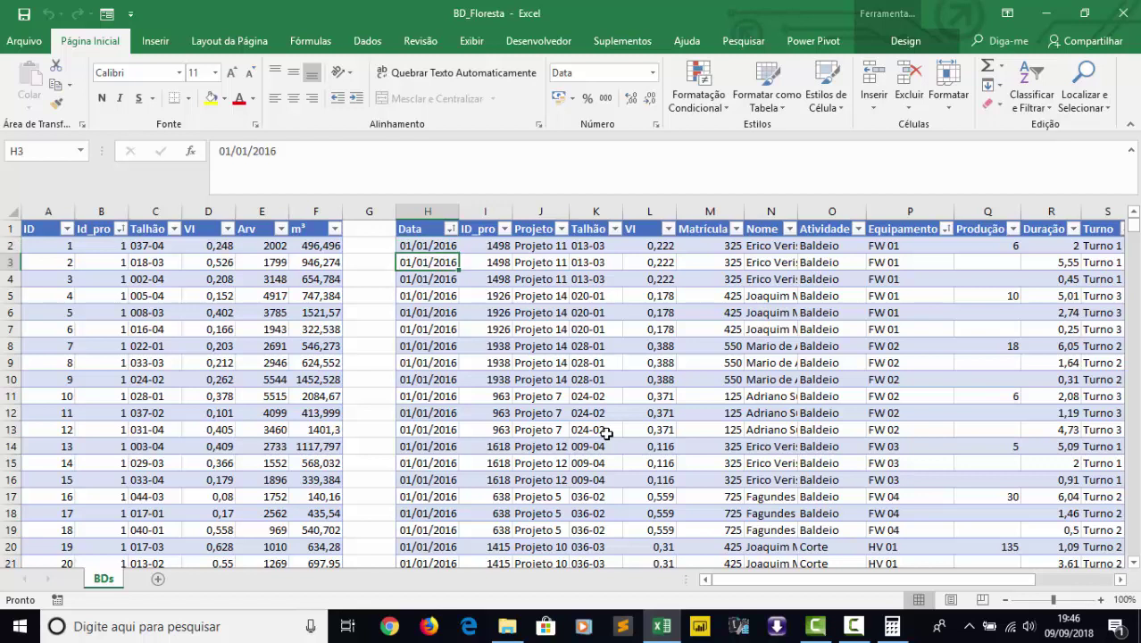
key(Down)
key(Up)
key(Up)
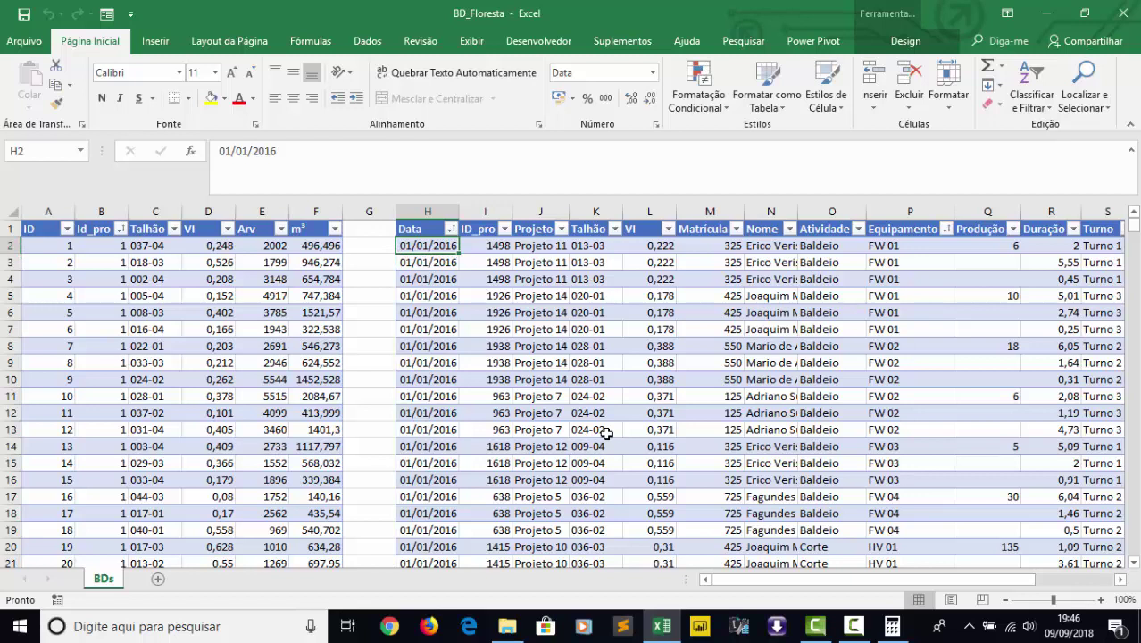
key(Down)
key(Down)
key(Down)
key(Down)
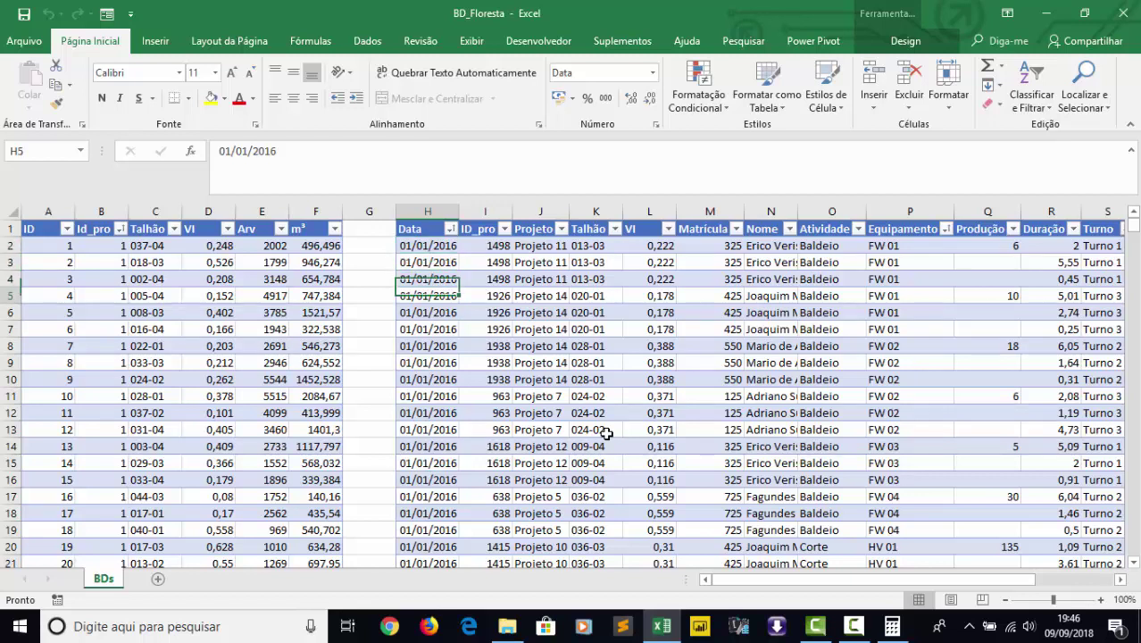
key(Up)
key(Up)
key(Up)
key(Up)
Compare the ID_pro values in I2 and I4 and check the Projeto in J4.
key(Right)
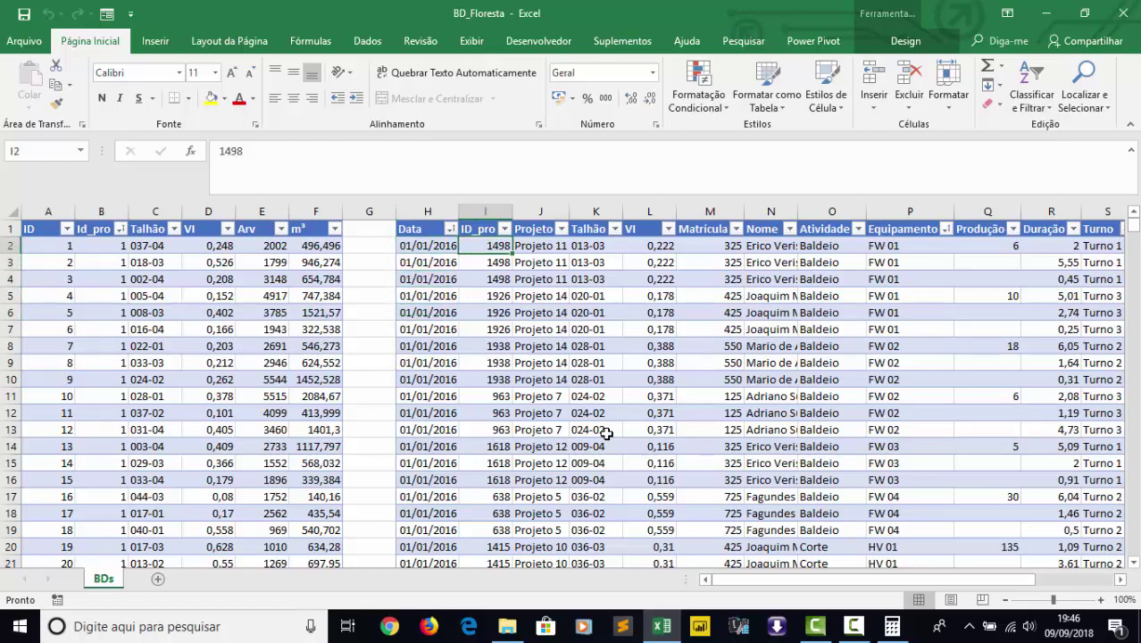
key(Left)
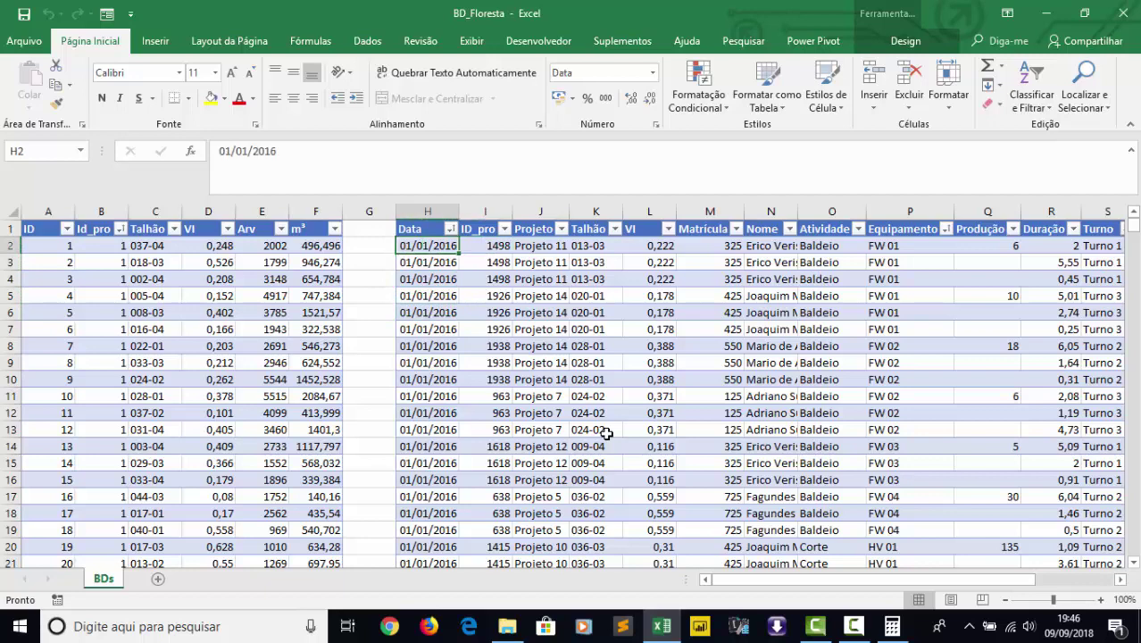
key(Down)
key(Down)
key(Right)
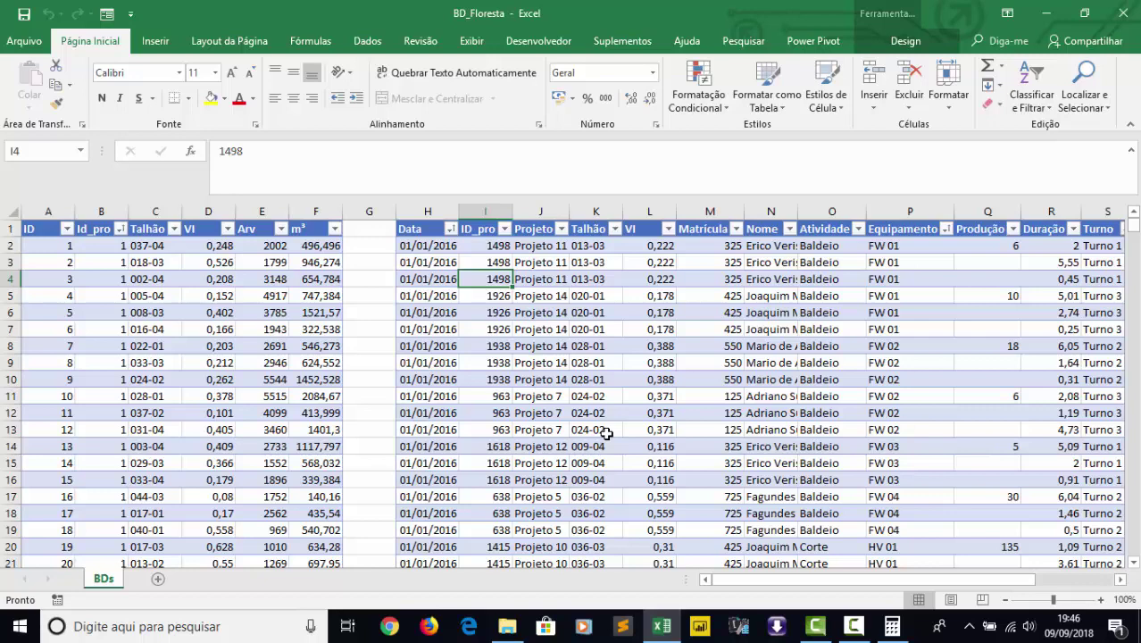
key(Left)
key(Right)
key(Right)
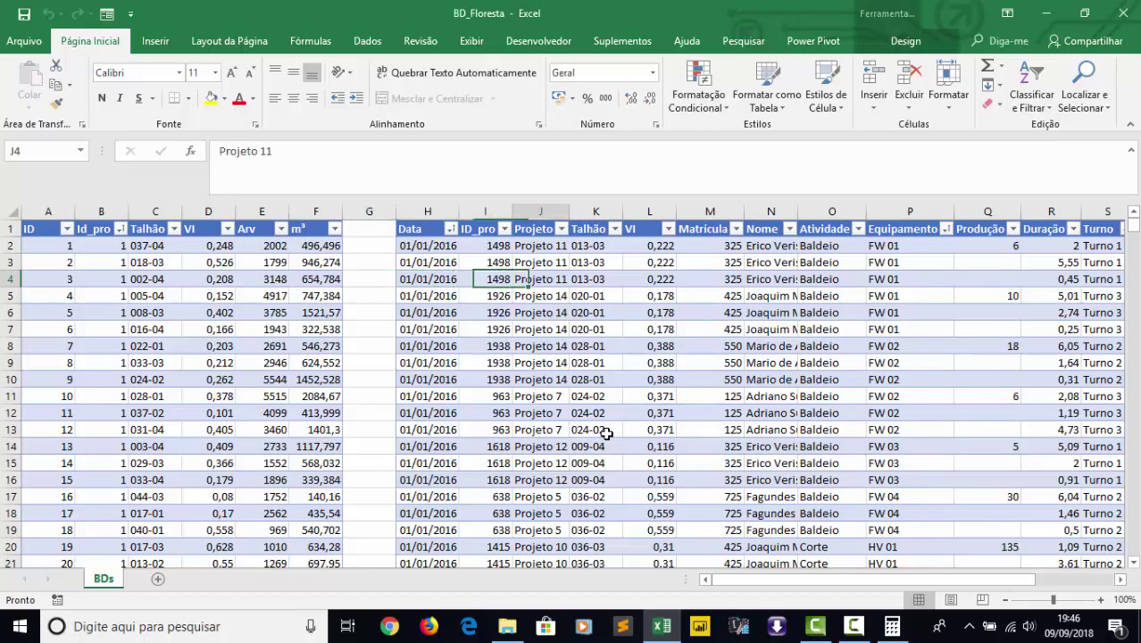
Review the records table's headers from ID_pro through m³ in U1.
key(Left)
key(Up)
key(Up)
key(Up)
key(Right)
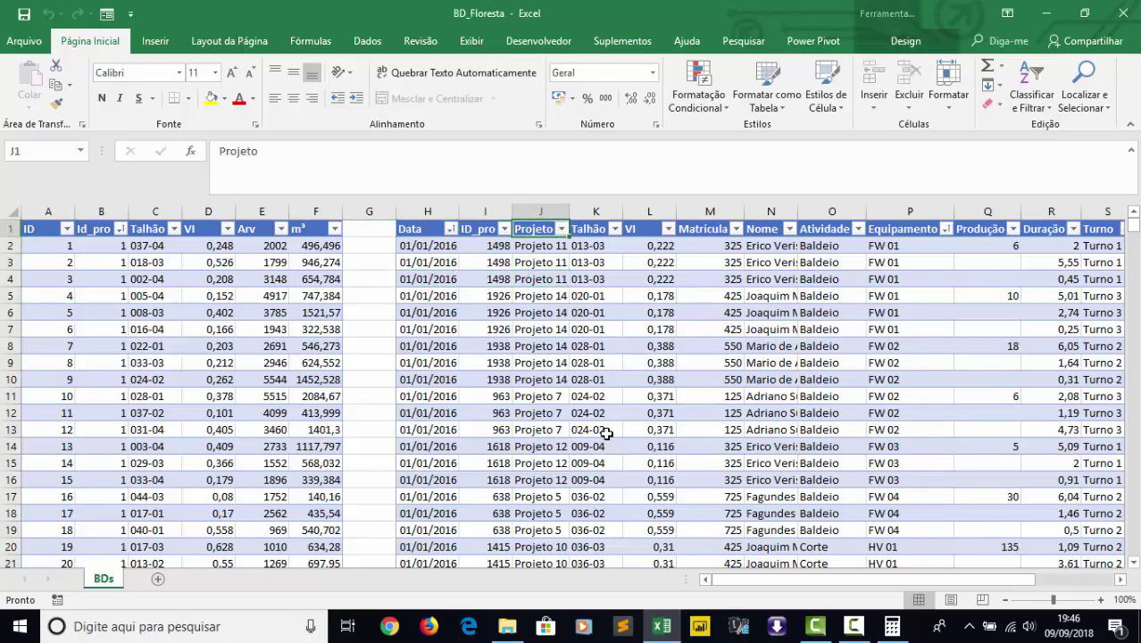
key(Right)
key(Right)
key(Right)
key(Right)
key(Right)
key(Right)
key(Right)
key(Right)
key(Right)
key(Right)
key(Right)
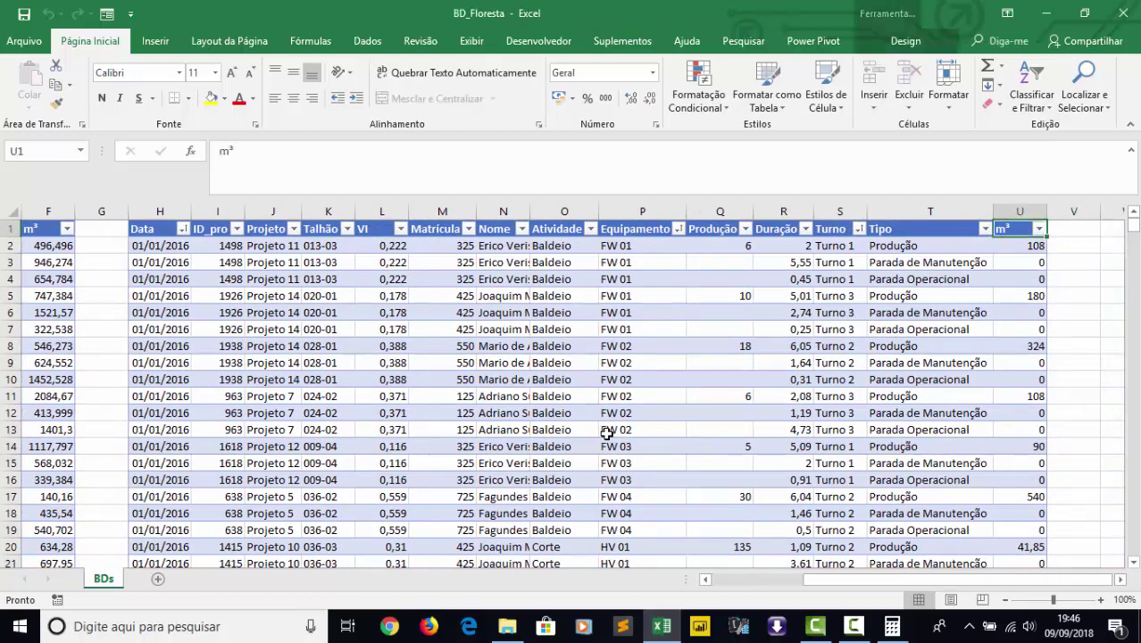
Go back across the headers to the talhão table and review its columns up to blank cell G1.
key(Left)
key(Left)
key(Left)
key(Left)
key(Left)
key(Left)
key(Left)
key(Left)
key(Left)
key(Left)
key(Left)
key(Left)
key(Left)
key(Left)
key(Left)
key(Left)
key(Left)
key(Left)
key(Left)
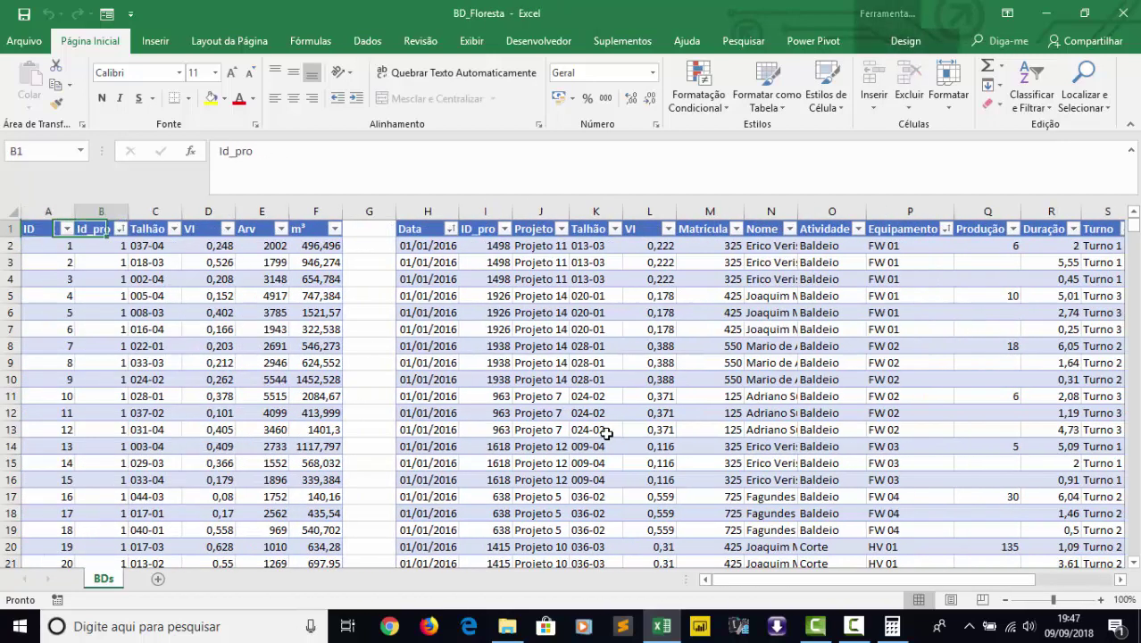
key(Right)
key(Right)
key(Right)
key(Right)
key(Right)
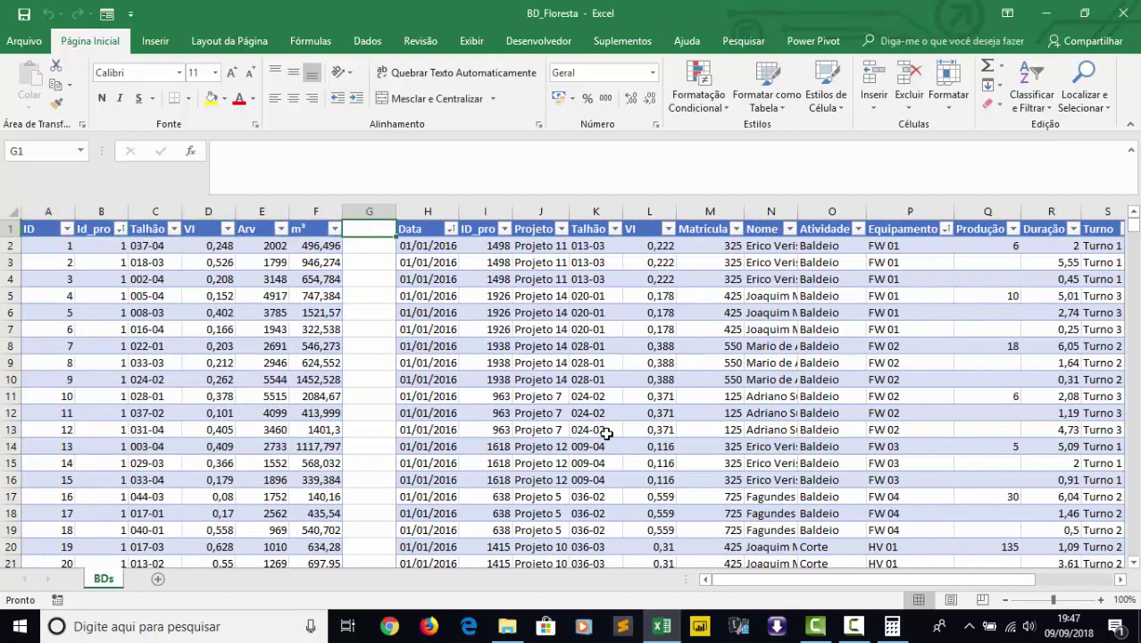
Review the first record of the records table in row 2, from its Data value in H2 across to Produção in Q2.
key(Right)
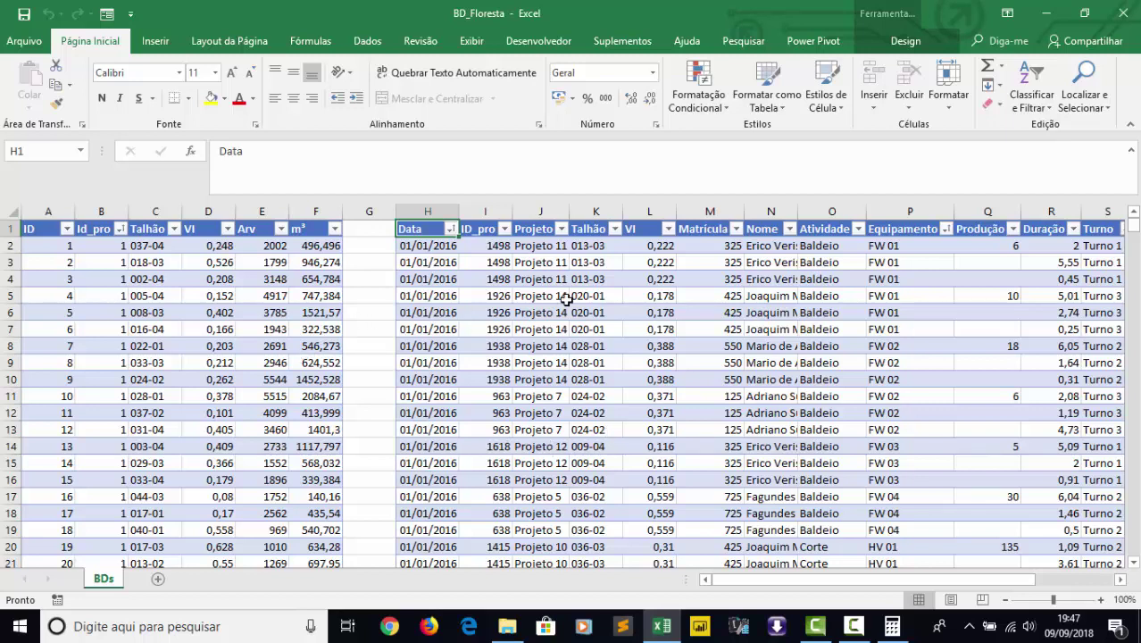
key(Down)
key(Right)
key(Right)
key(Right)
key(Right)
key(Right)
key(Right)
key(Right)
key(Right)
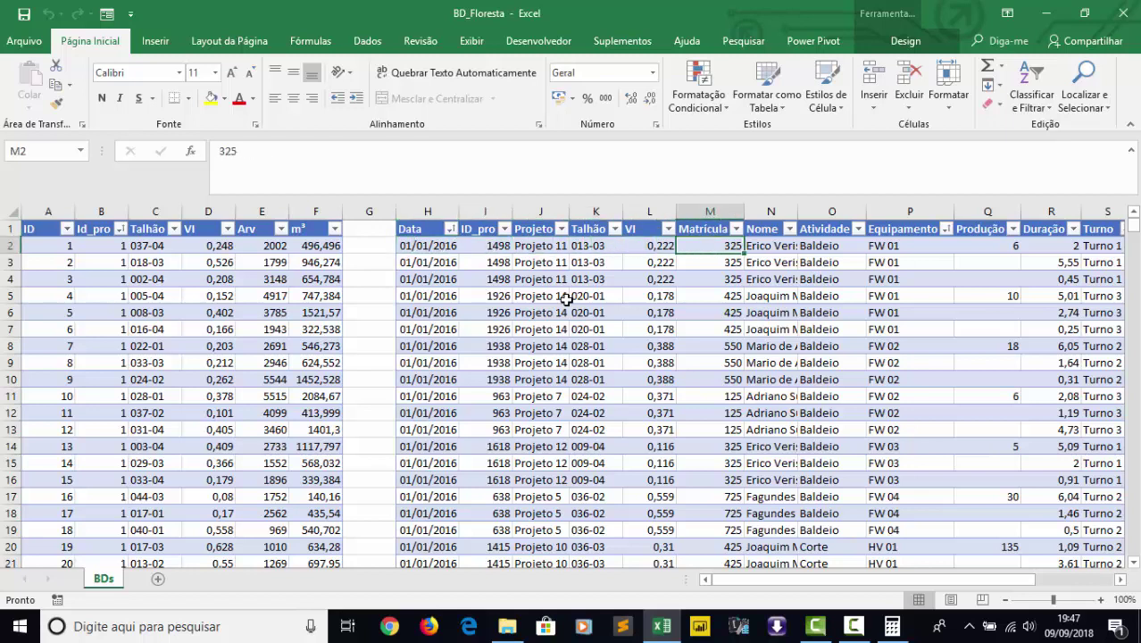
key(Right)
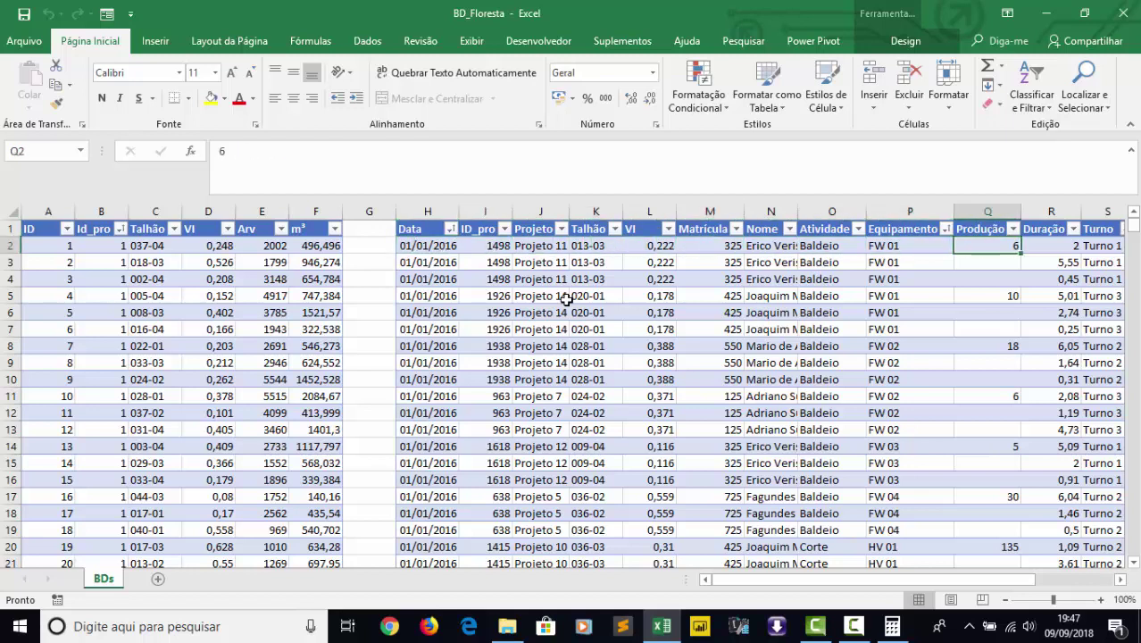